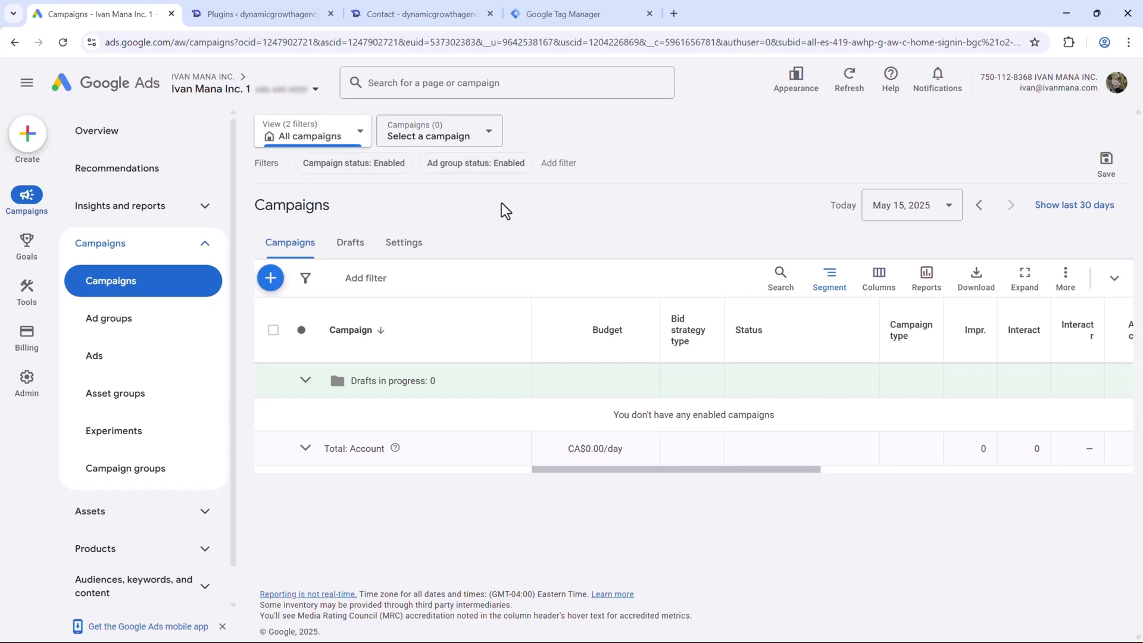
- Review the phone, email and form contact options on the dynamicgrowthagency.com contact page
click(539, 13)
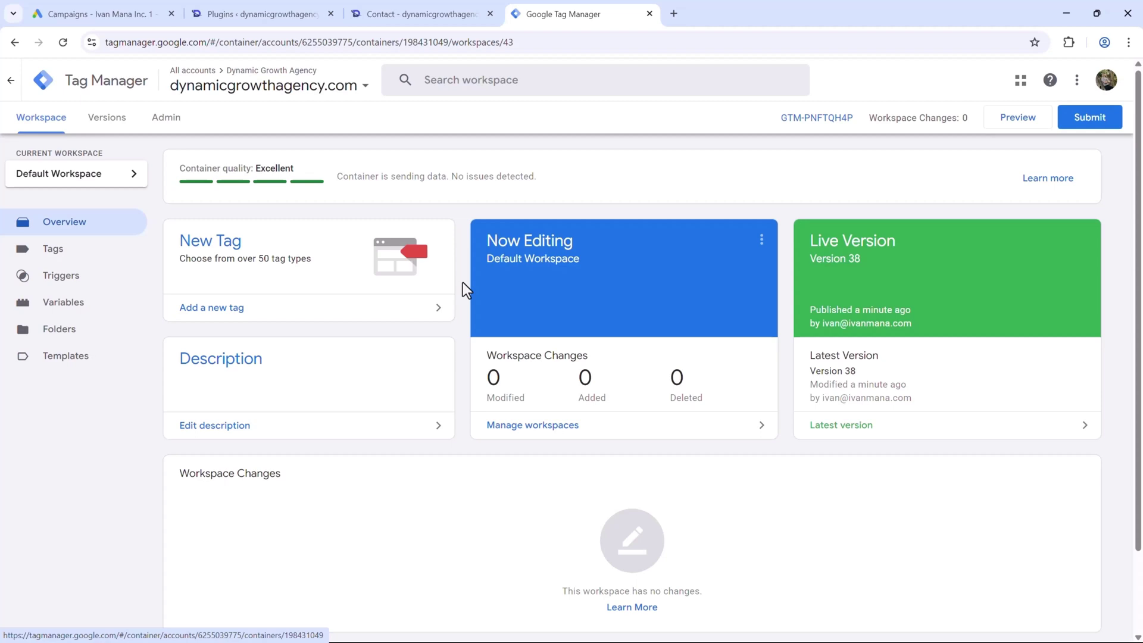
click(365, 13)
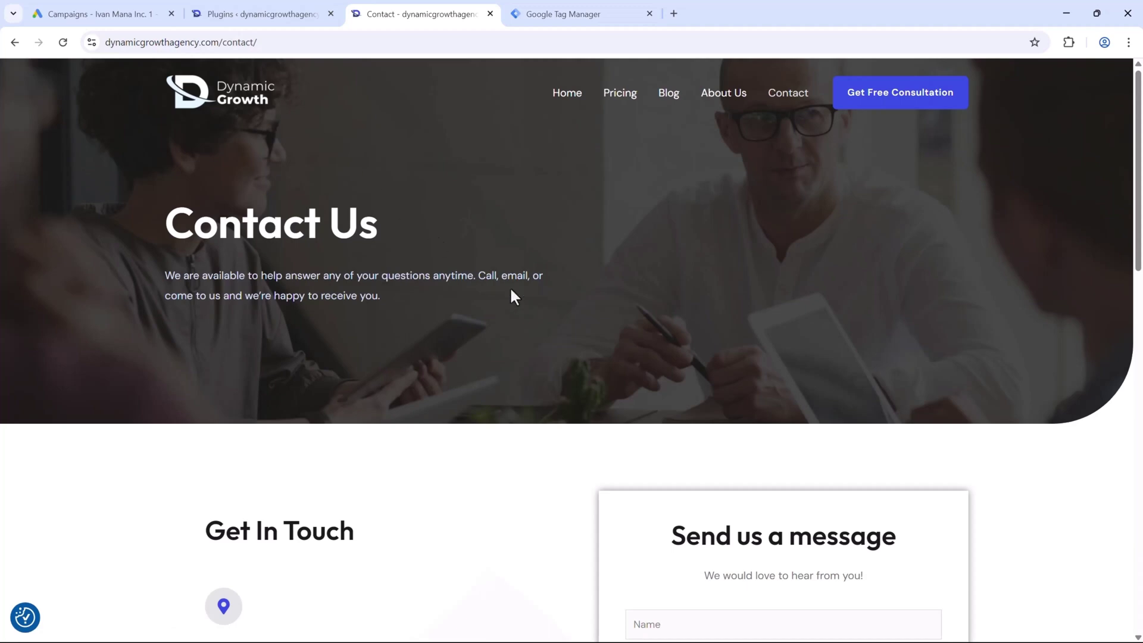
scroll(511, 290, down, 9)
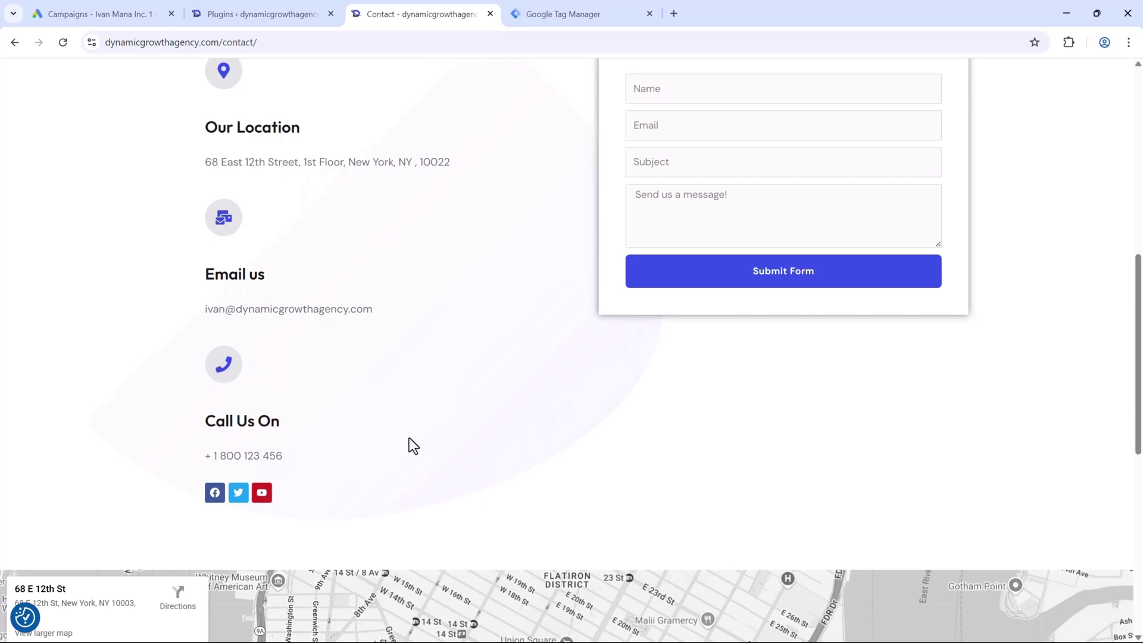
scroll(409, 438, up, 9)
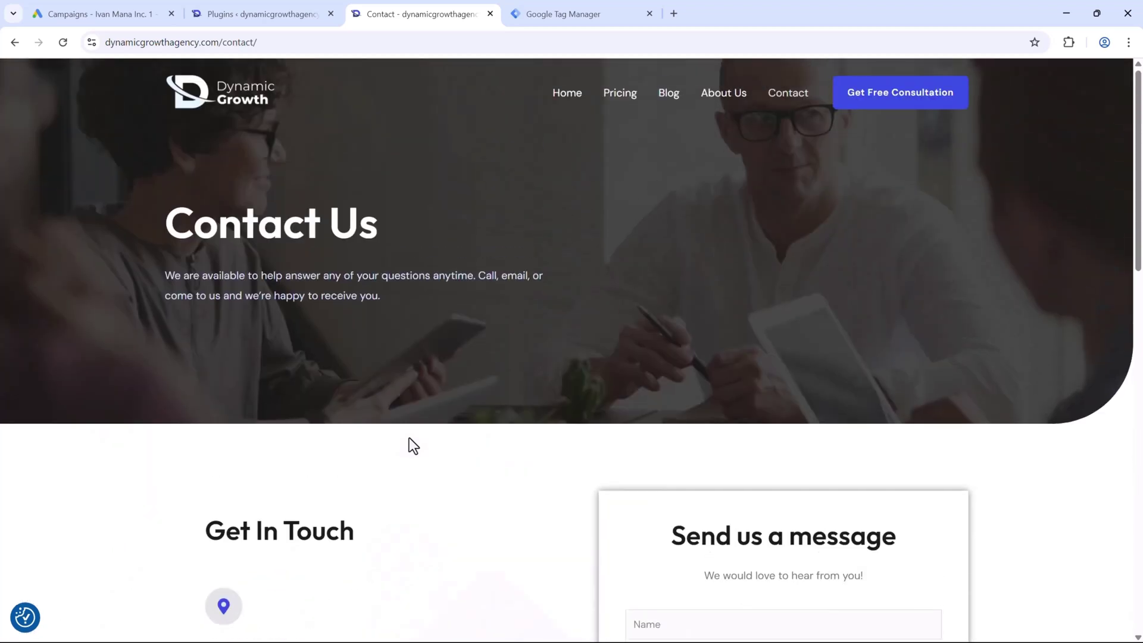
- Switch to Google Tag Manager and view the container's installation code for the head and body
click(559, 12)
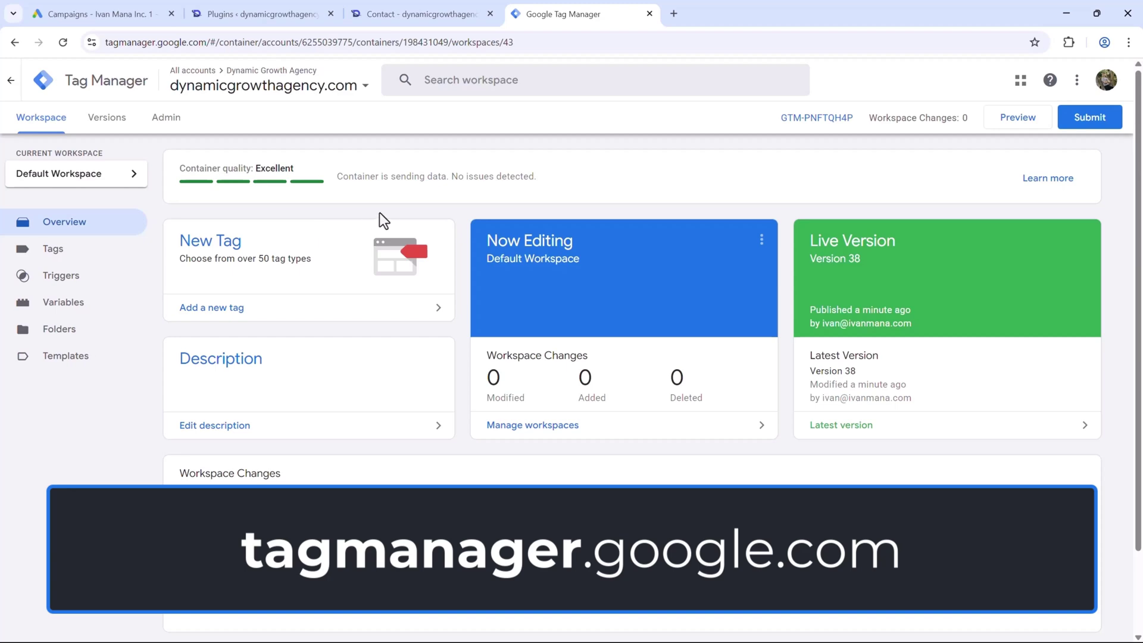
click(805, 119)
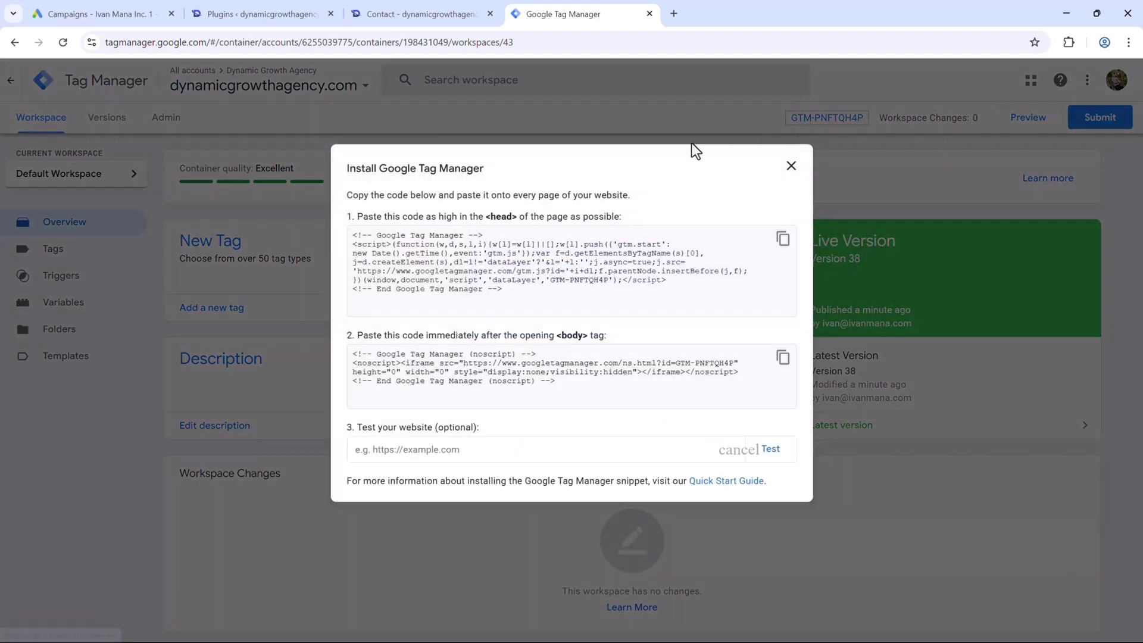
click(792, 166)
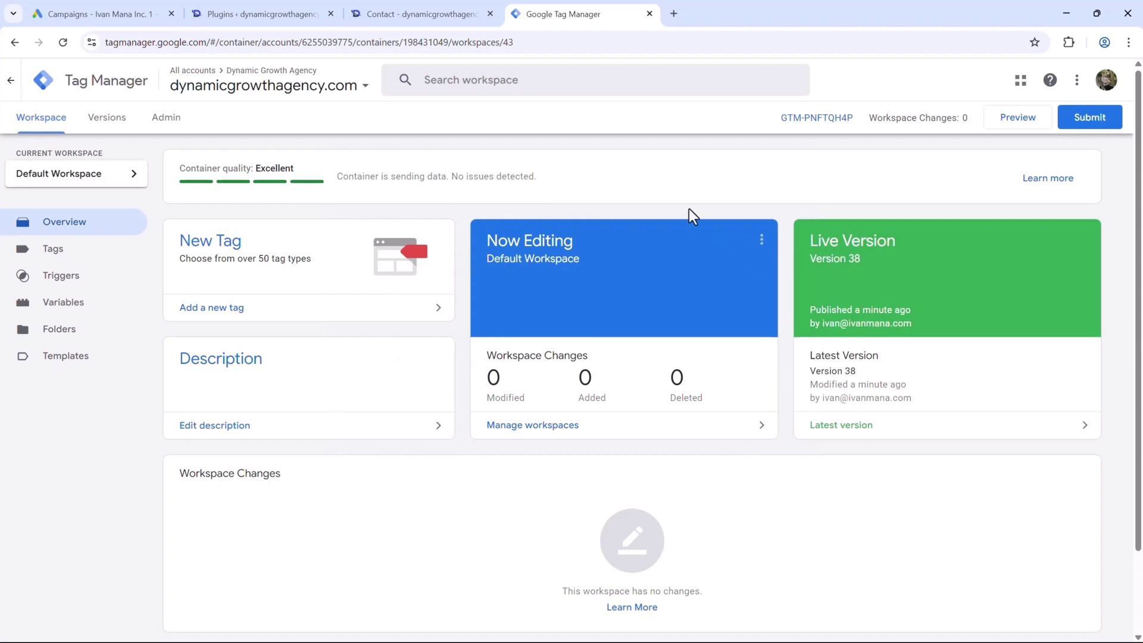
click(821, 118)
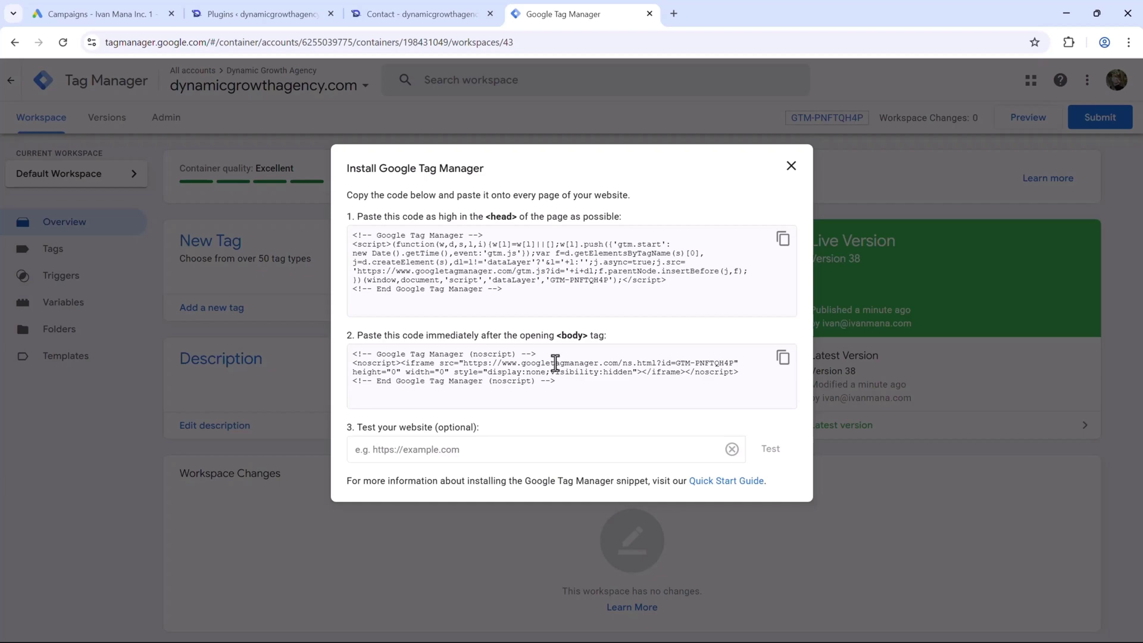
- In the WordPress admin, open WPCode's Header & Footer settings and examine the header and body scripts
click(266, 8)
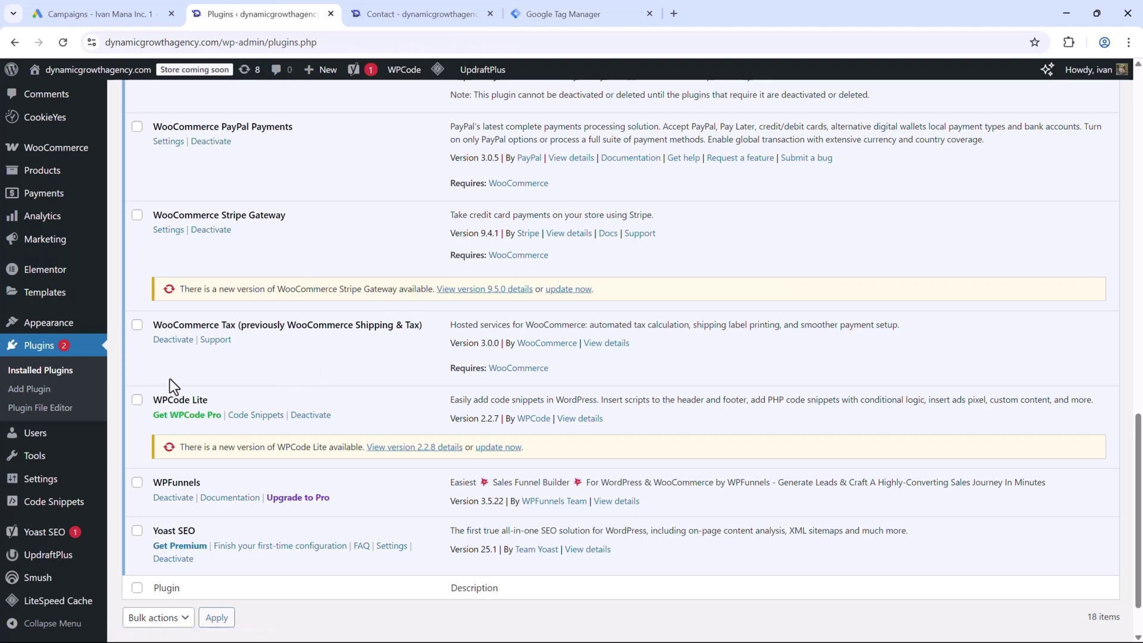
mouse_move(55, 506)
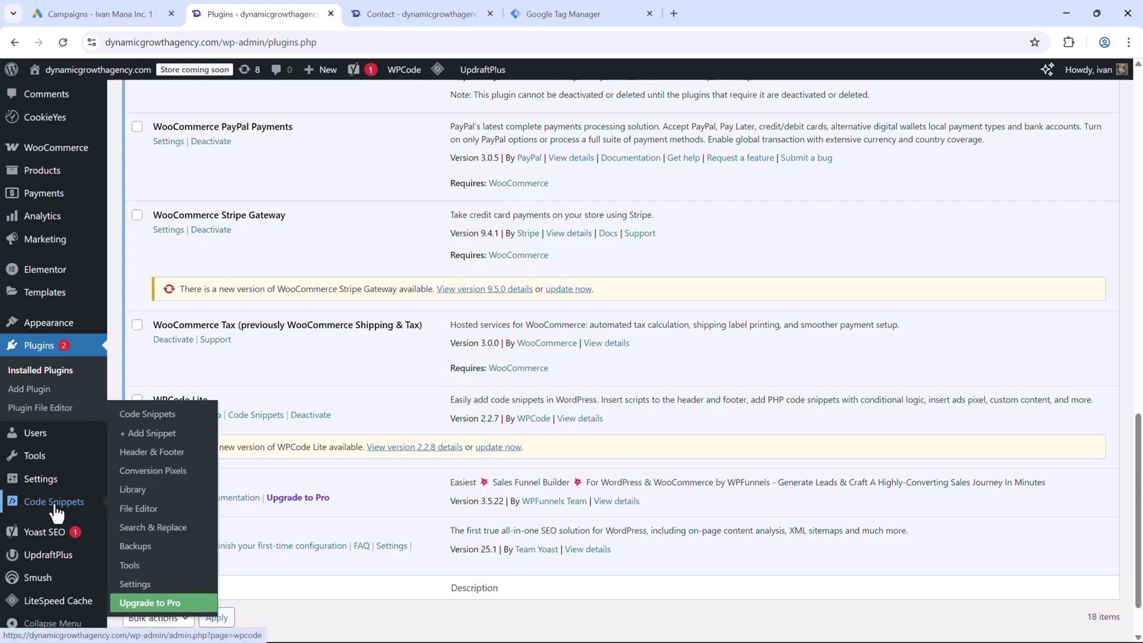
click(142, 453)
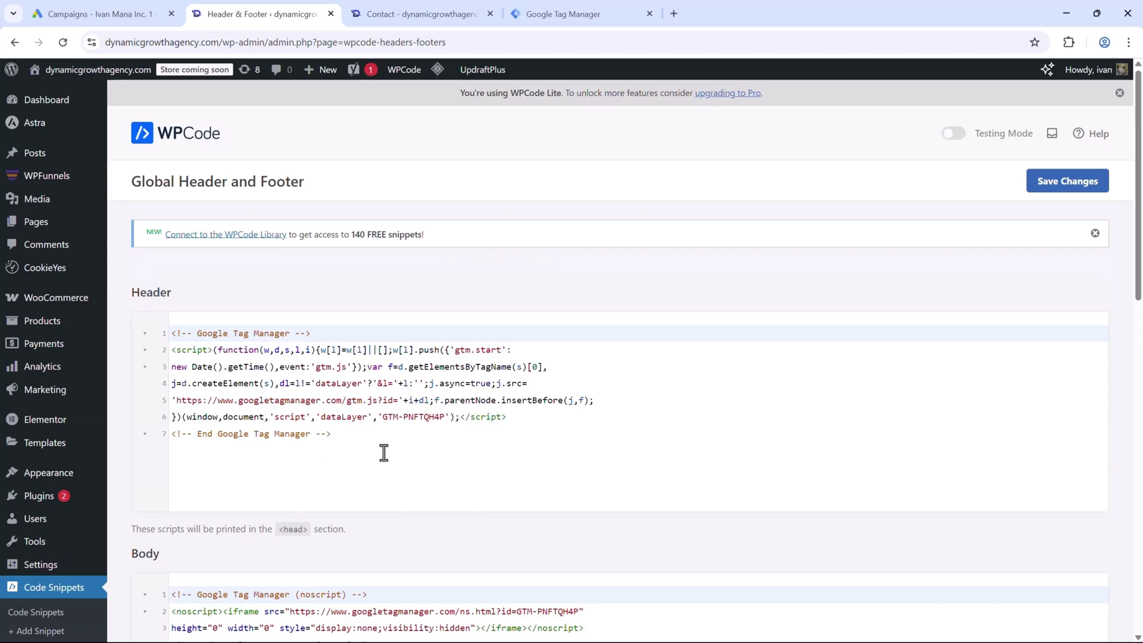
scroll(252, 400, down, 3)
scroll(334, 429, up, 2)
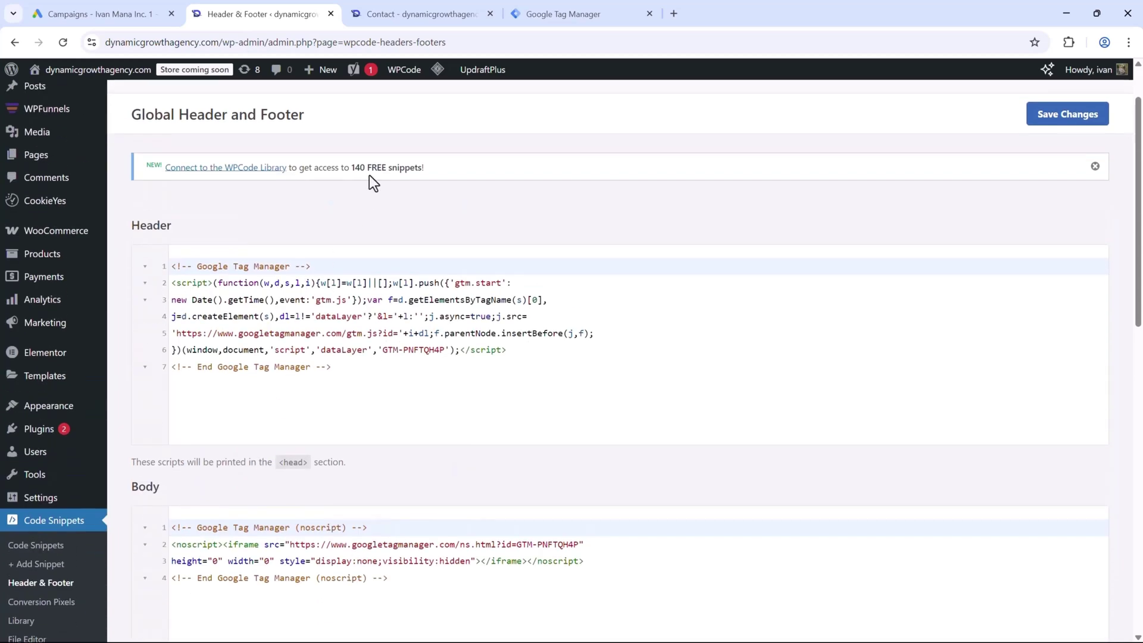
- Compare the Tag Manager installation snippets with the WPCode header and body scripts, and close the installation code
click(580, 11)
click(297, 14)
click(611, 8)
click(273, 8)
click(548, 16)
click(790, 166)
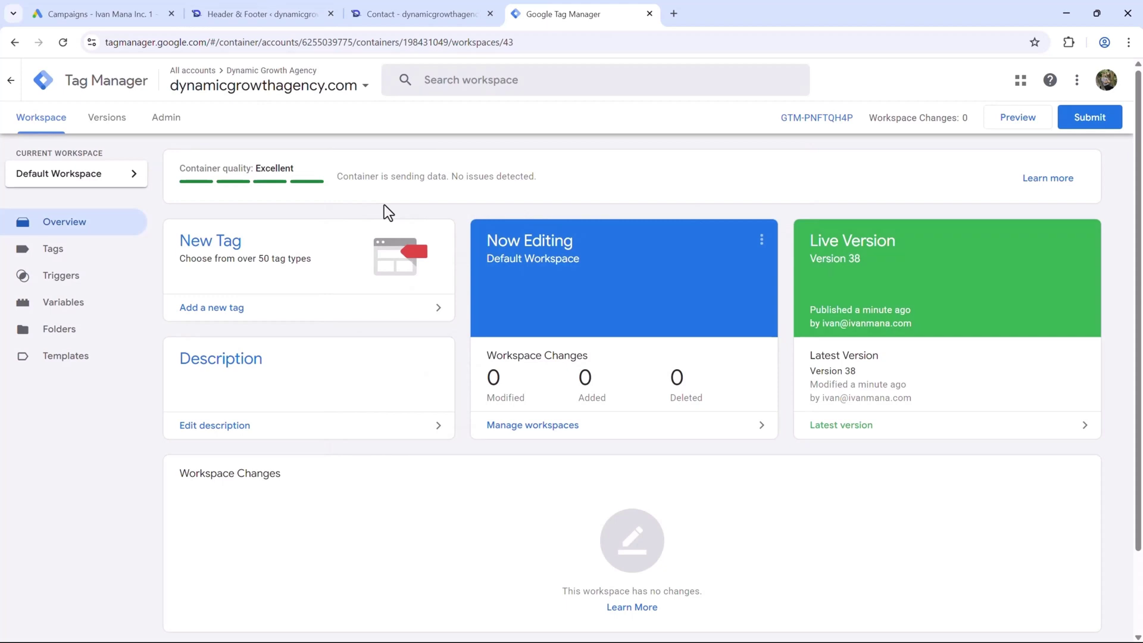
- Switch to Google Ads, start a new conversion action from the conversions summary, and place its browser tab beside Tag Manager
click(81, 5)
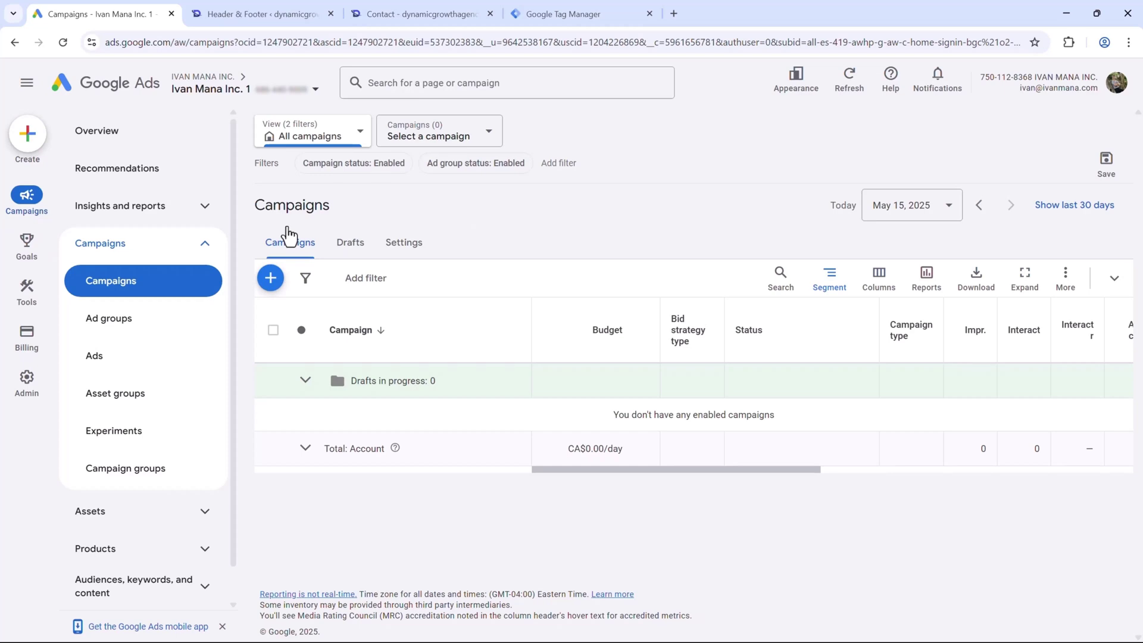
mouse_move(26, 250)
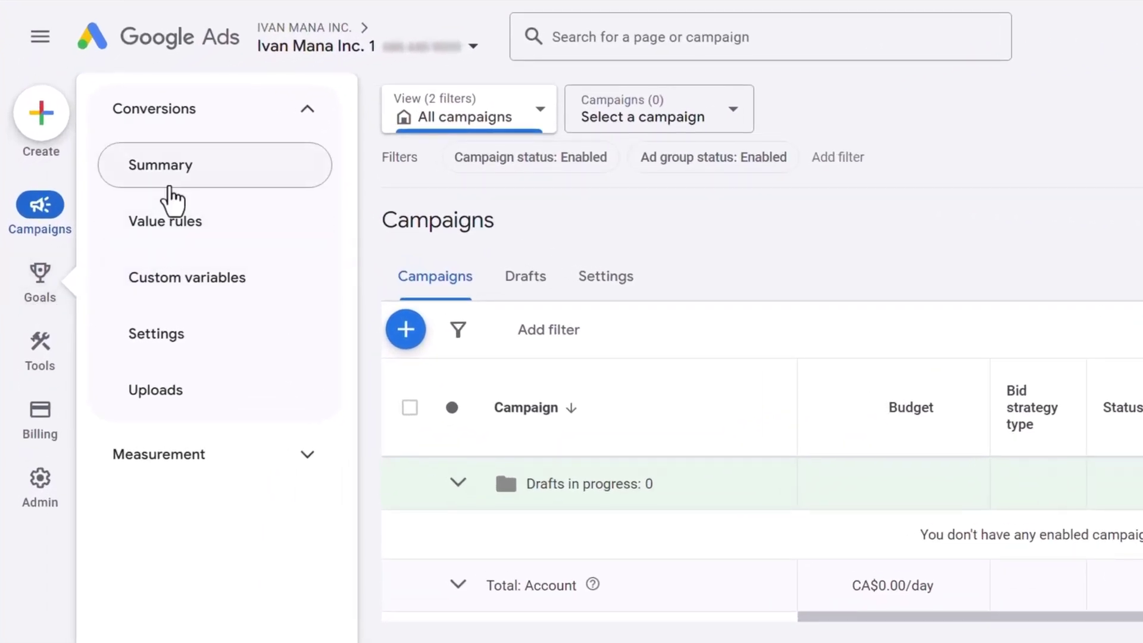
click(169, 184)
click(539, 238)
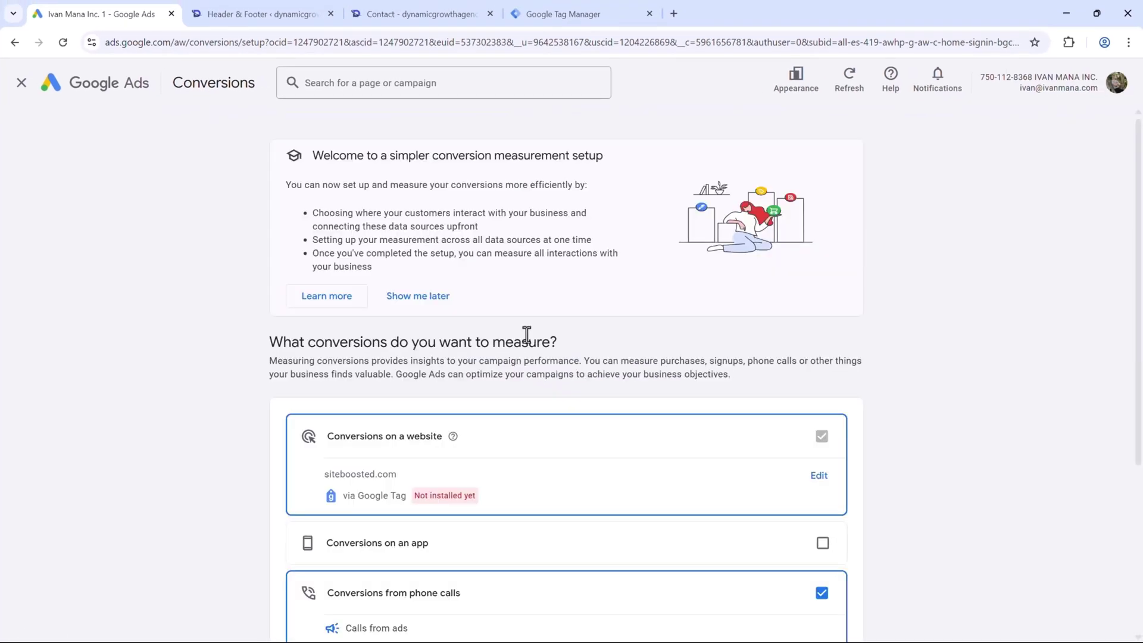
drag(70, 1, 379, 3)
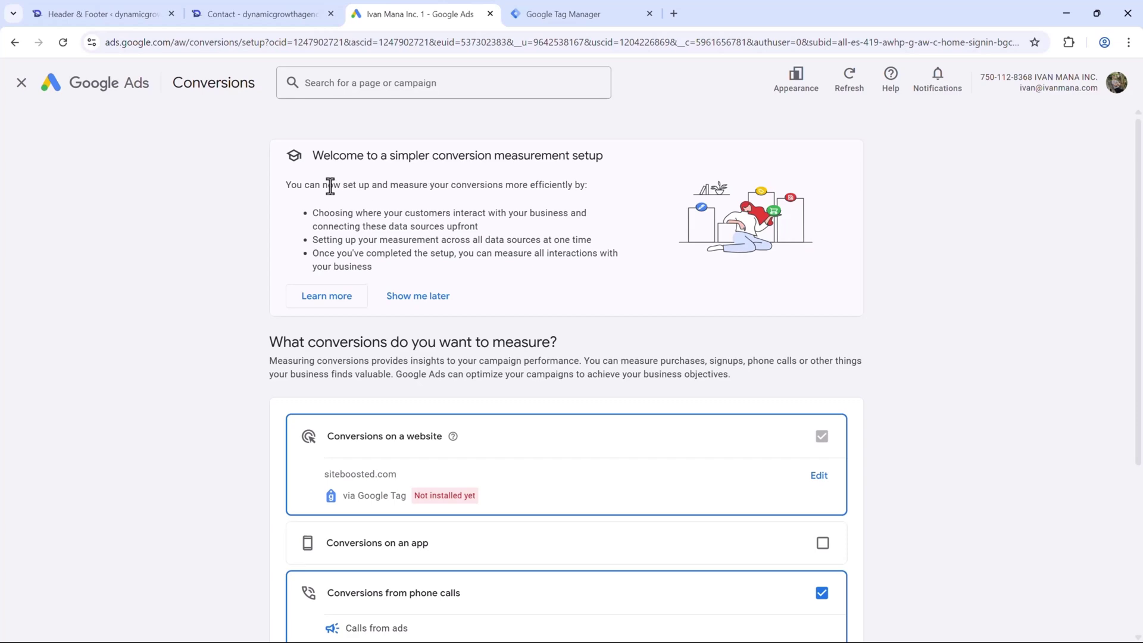
- Test the Call Us On phone link on the website's contact page and decline opening an app
click(256, 14)
scroll(268, 411, down, 8)
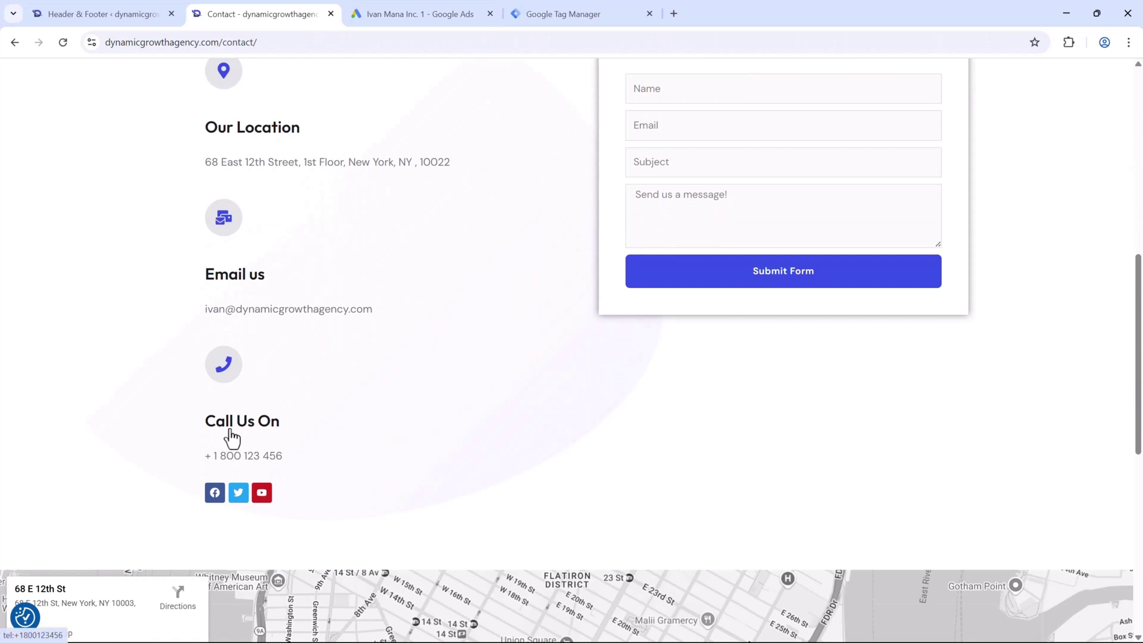
click(238, 436)
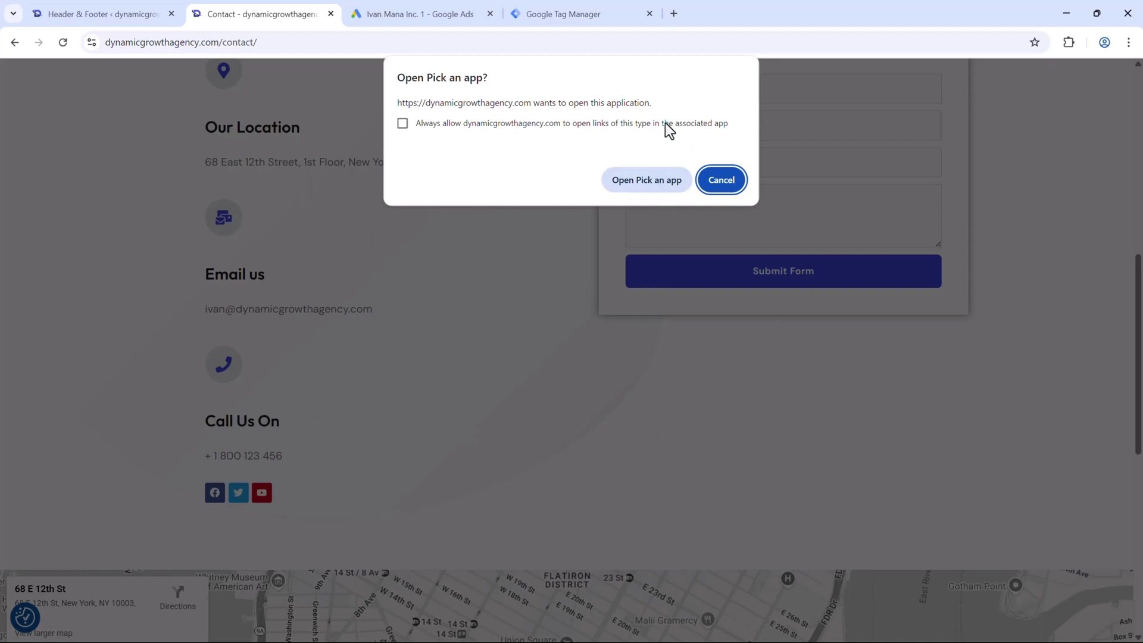
click(721, 180)
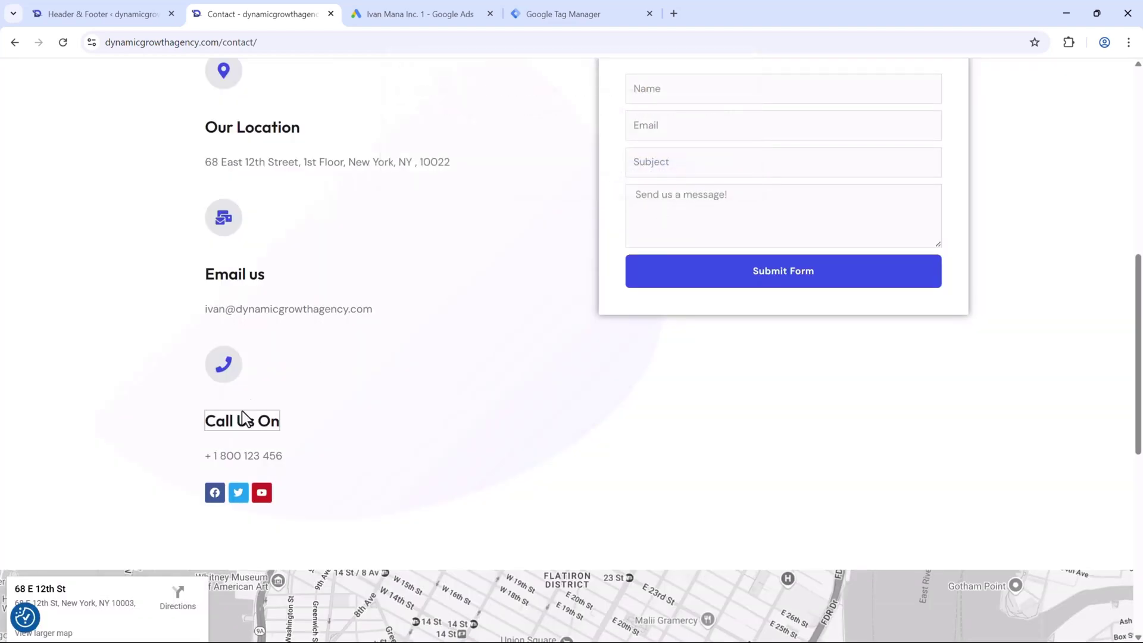
click(414, 310)
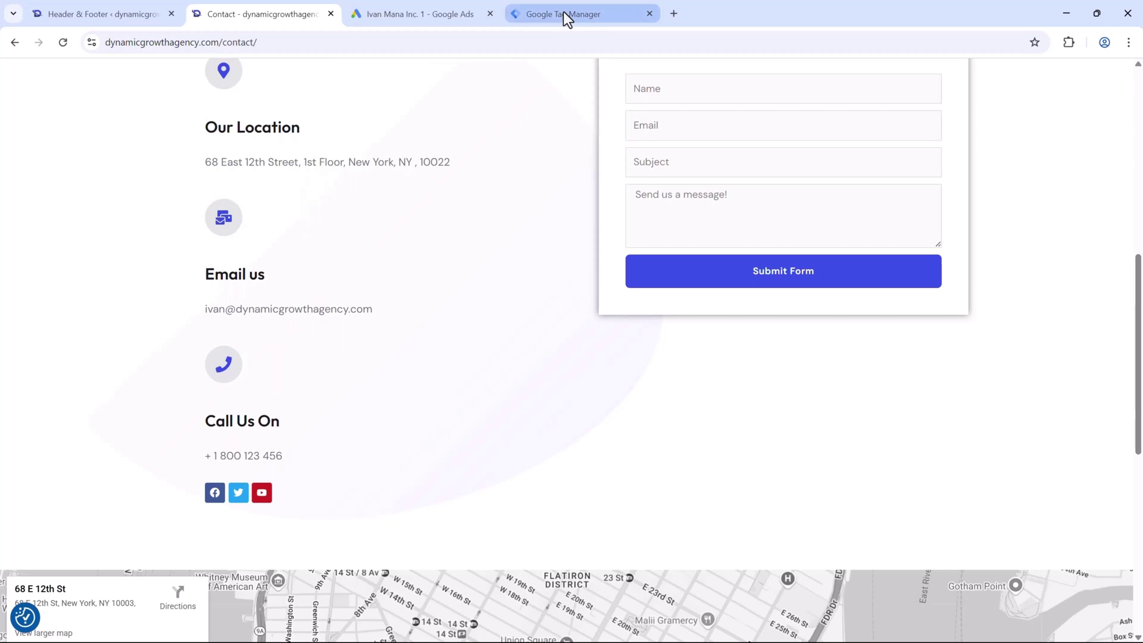
- In the Google Ads conversion setup, exclude conversions from phone calls from the measured sources
click(431, 9)
scroll(366, 326, down, 2)
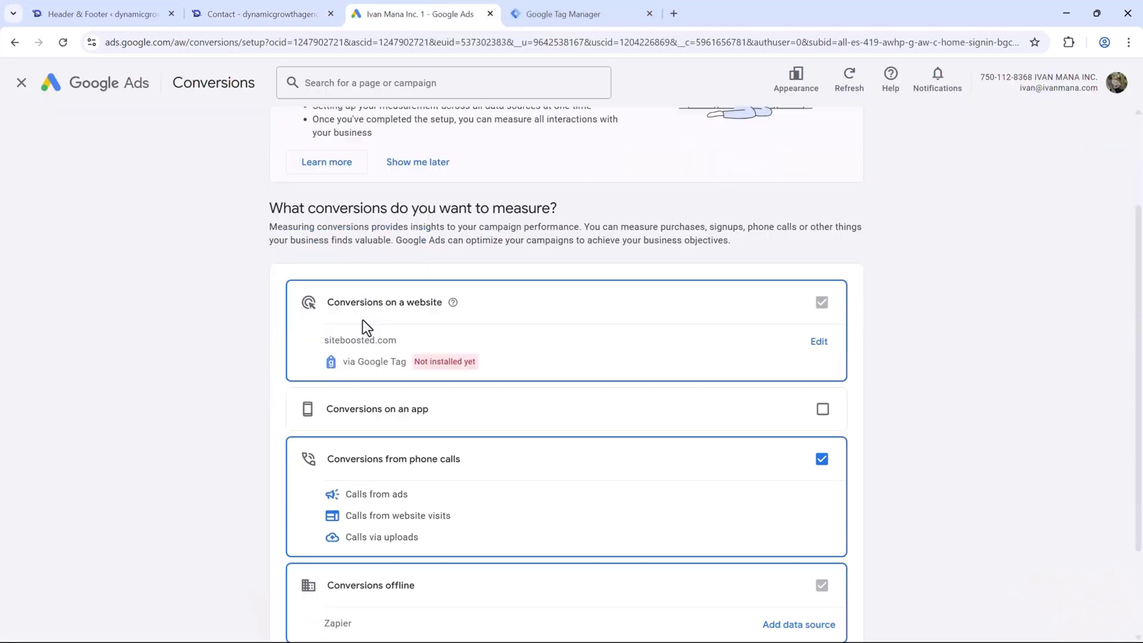
scroll(447, 435, down, 1)
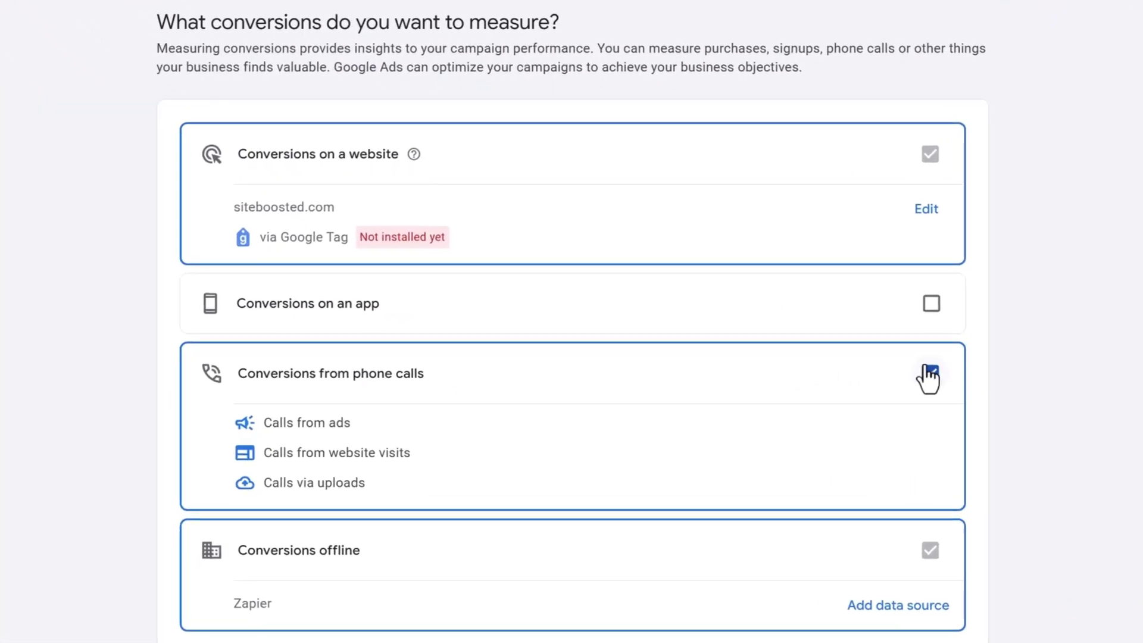
click(930, 372)
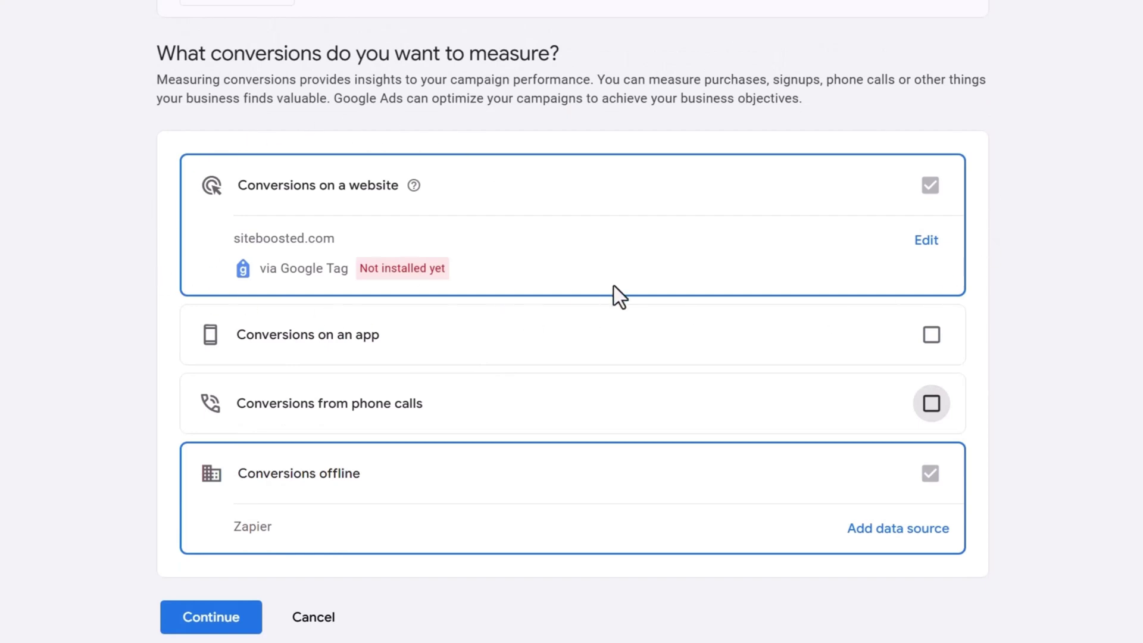
- Change the website for conversion measurement to dynamicgrowthagency.com, scan it and accept the Google tag connection
scroll(512, 286, up, 1)
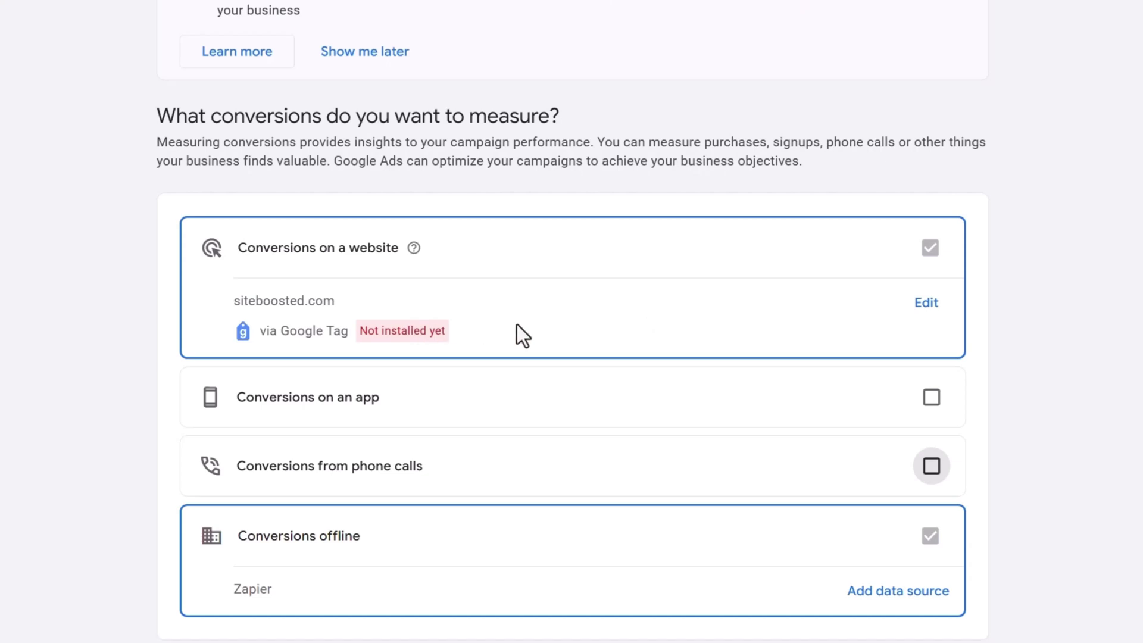
click(925, 315)
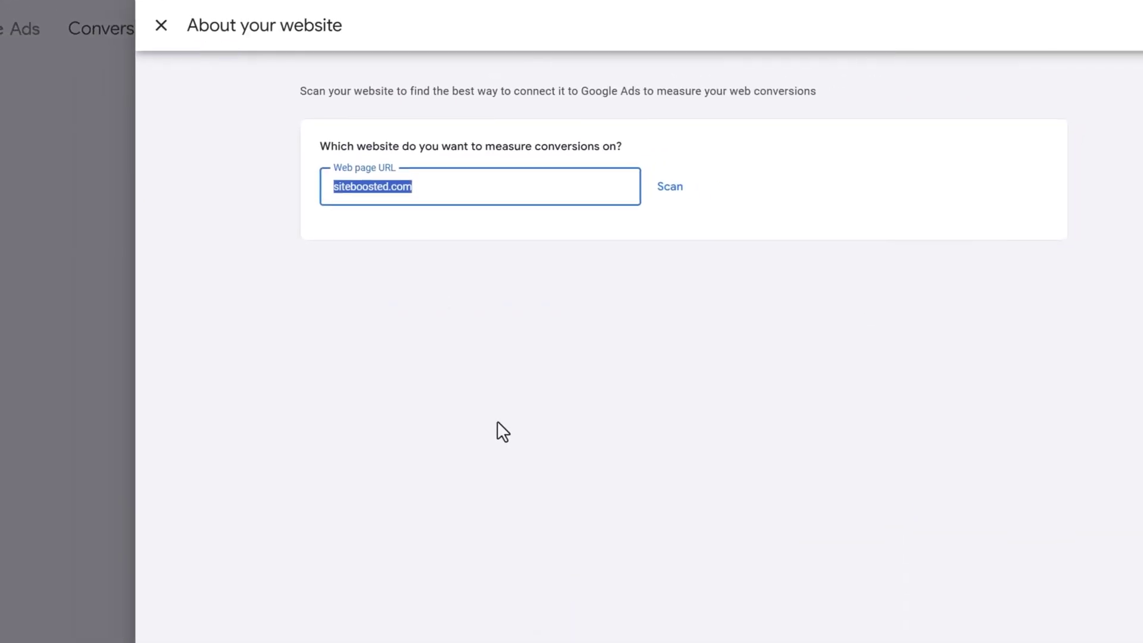
text(dynamicgrowth)
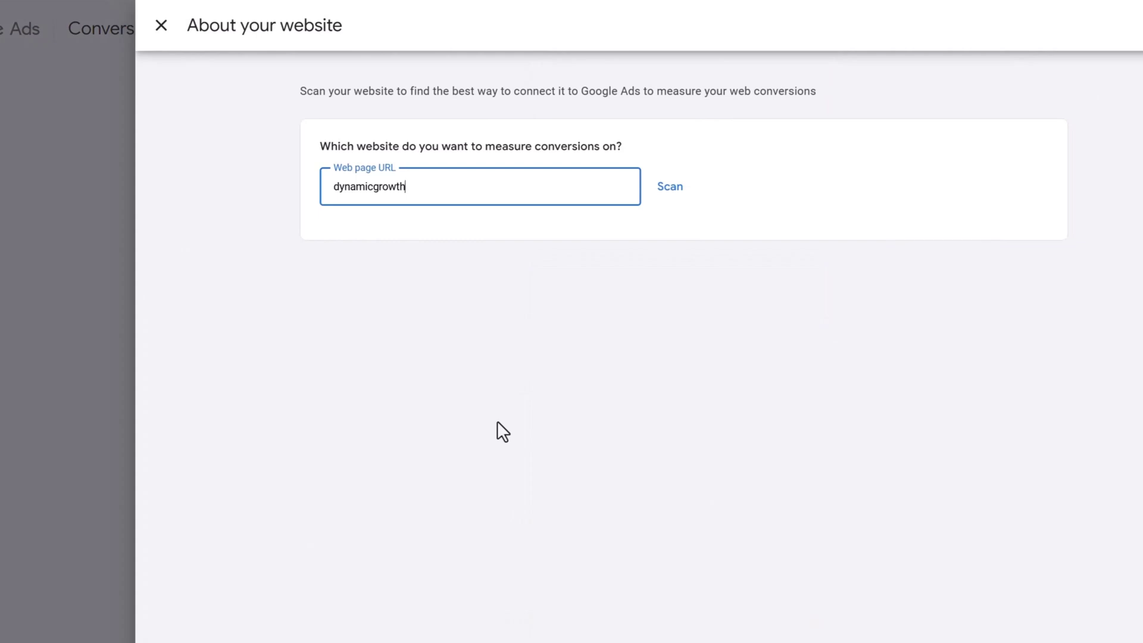
text(agency.com)
key(Return)
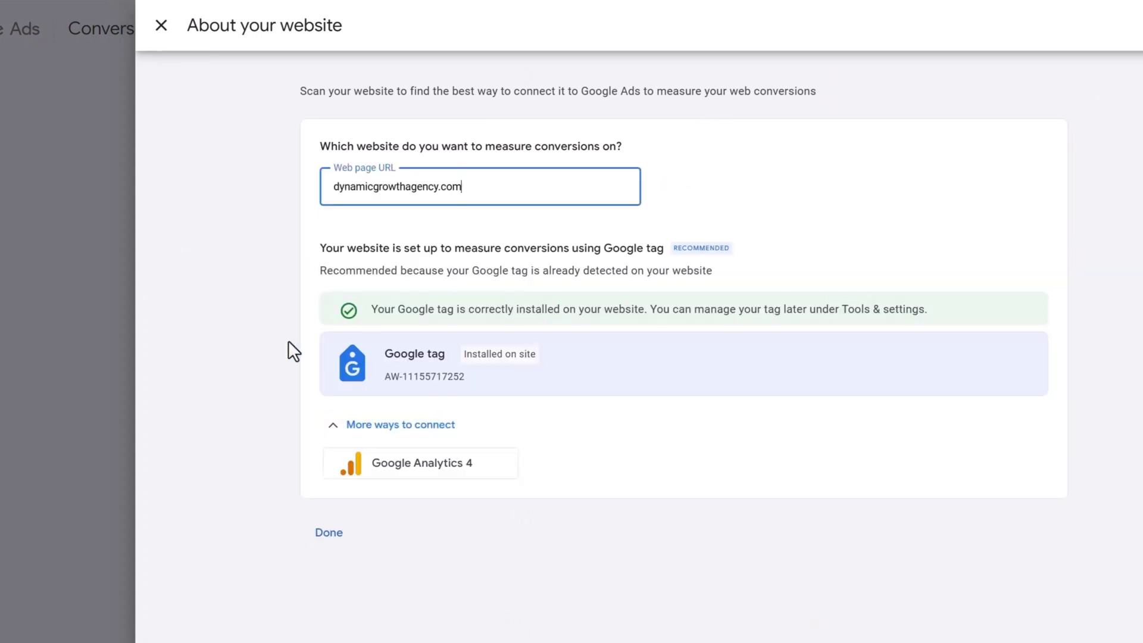
click(329, 533)
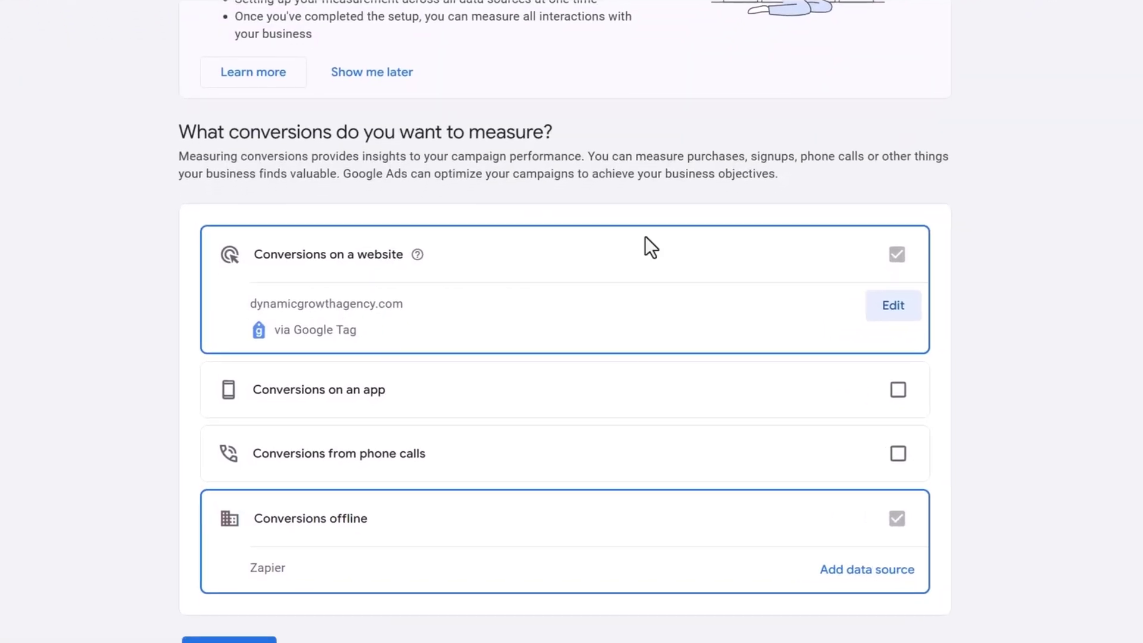
- Continue to the full list of conversion categories and choose Contact as the category to measure
scroll(542, 384, down, 1)
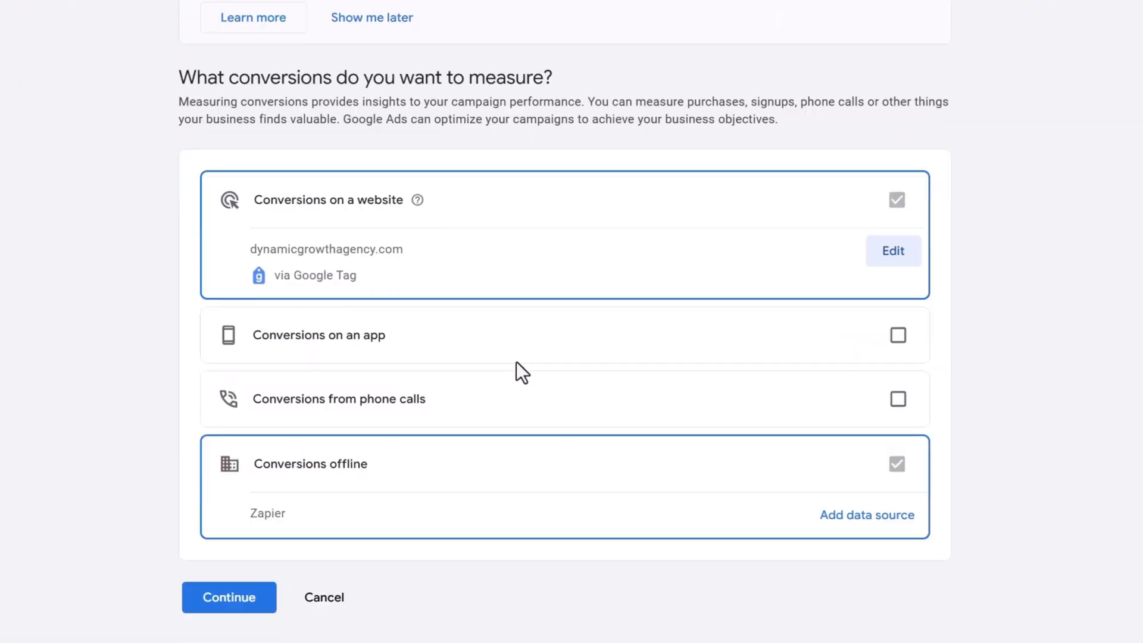
click(238, 597)
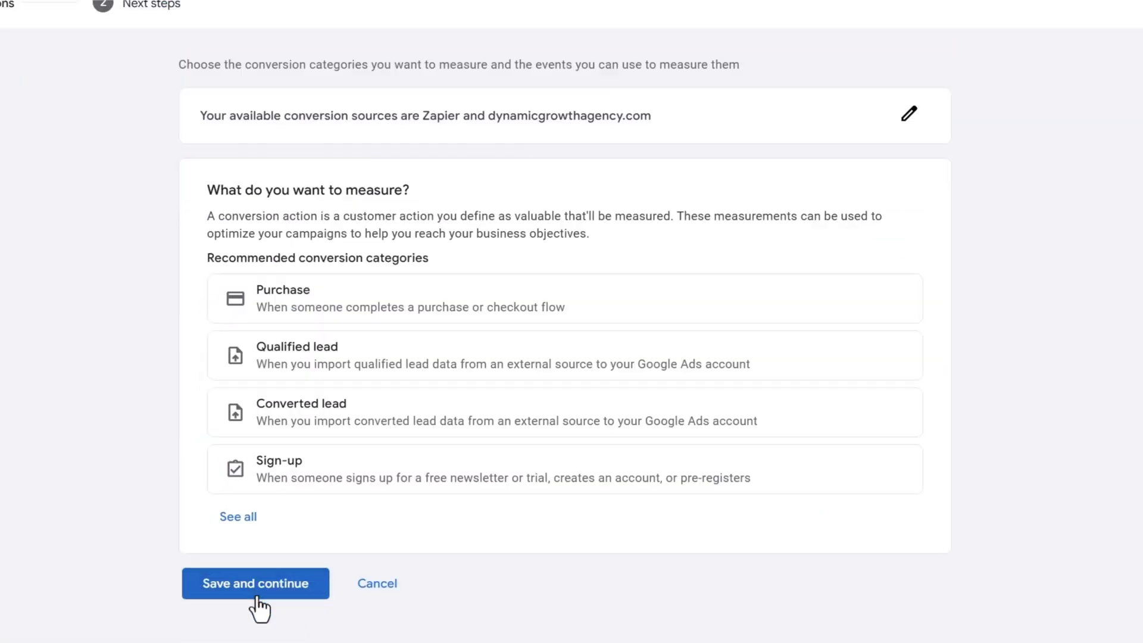
click(238, 516)
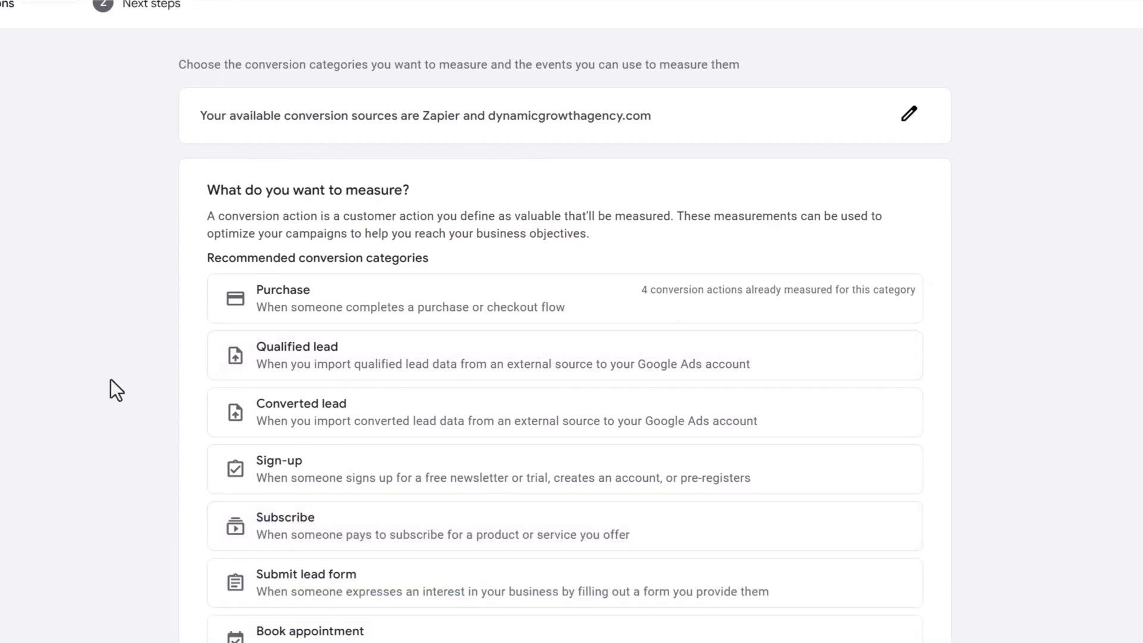
scroll(110, 379, down, 6)
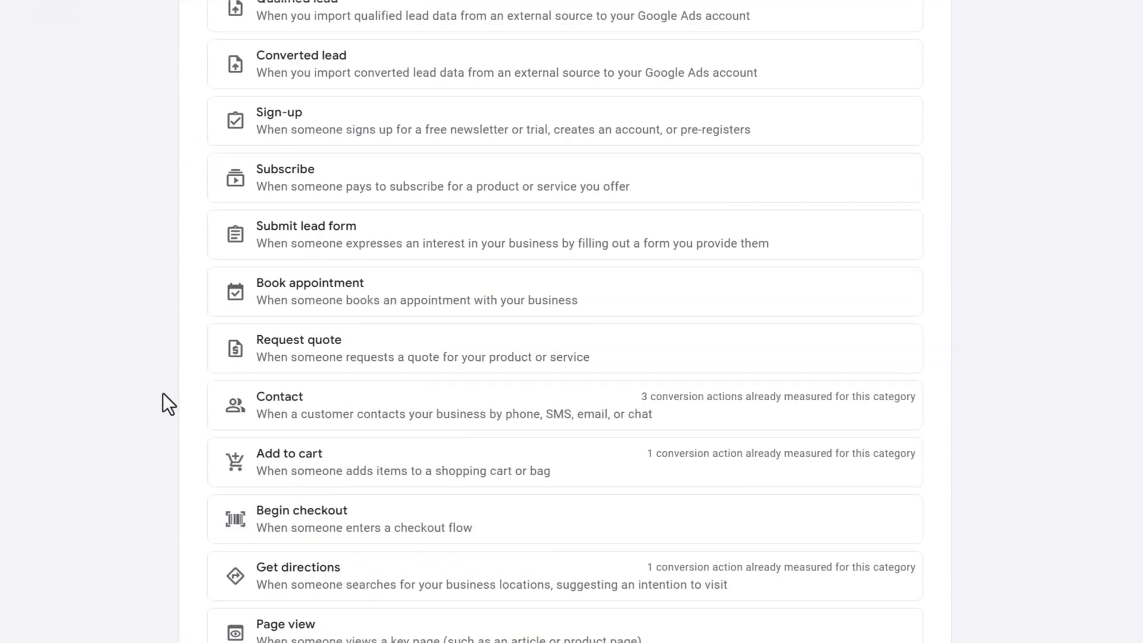
scroll(163, 392, down, 2)
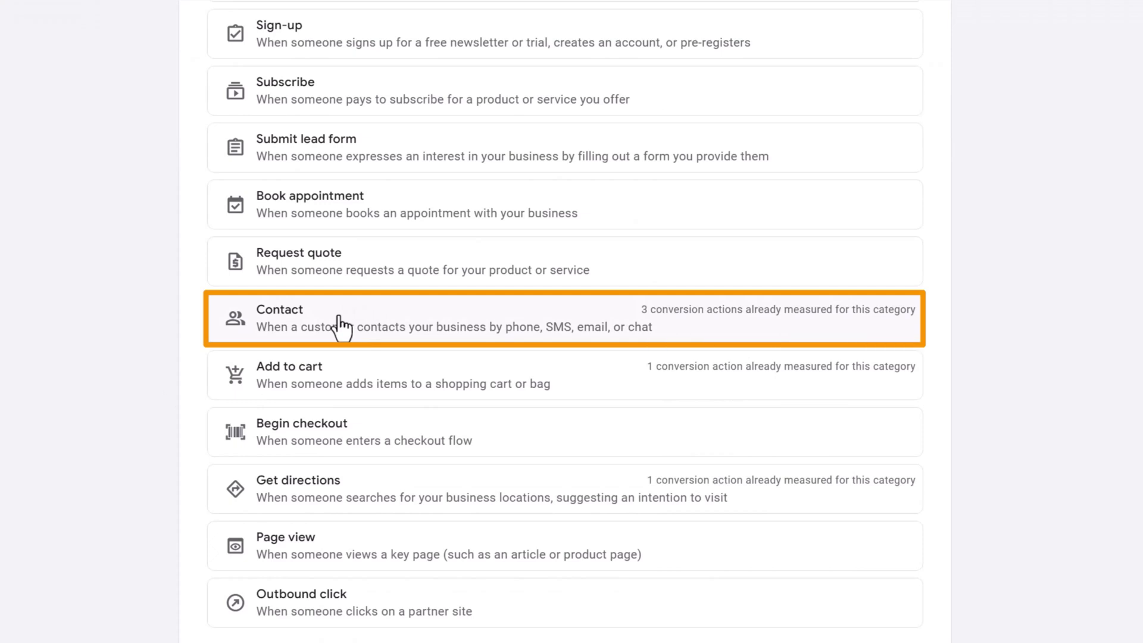
click(340, 327)
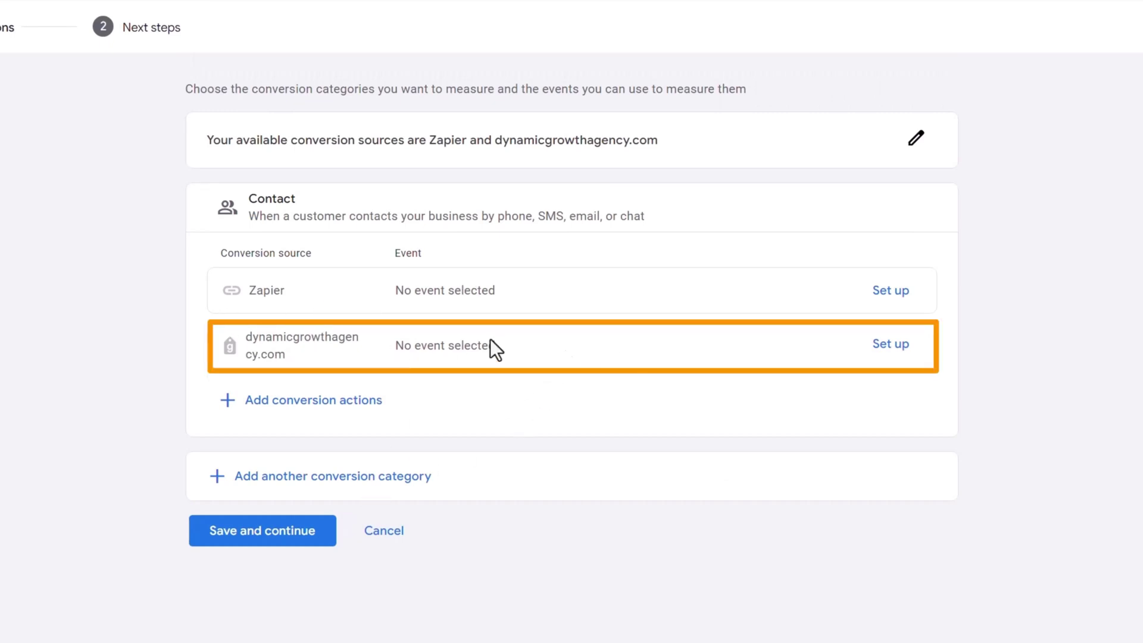
- Set up a manual event named PHONE CALL CLICKS for the dynamicgrowthagency.com source under the Contact category
click(889, 345)
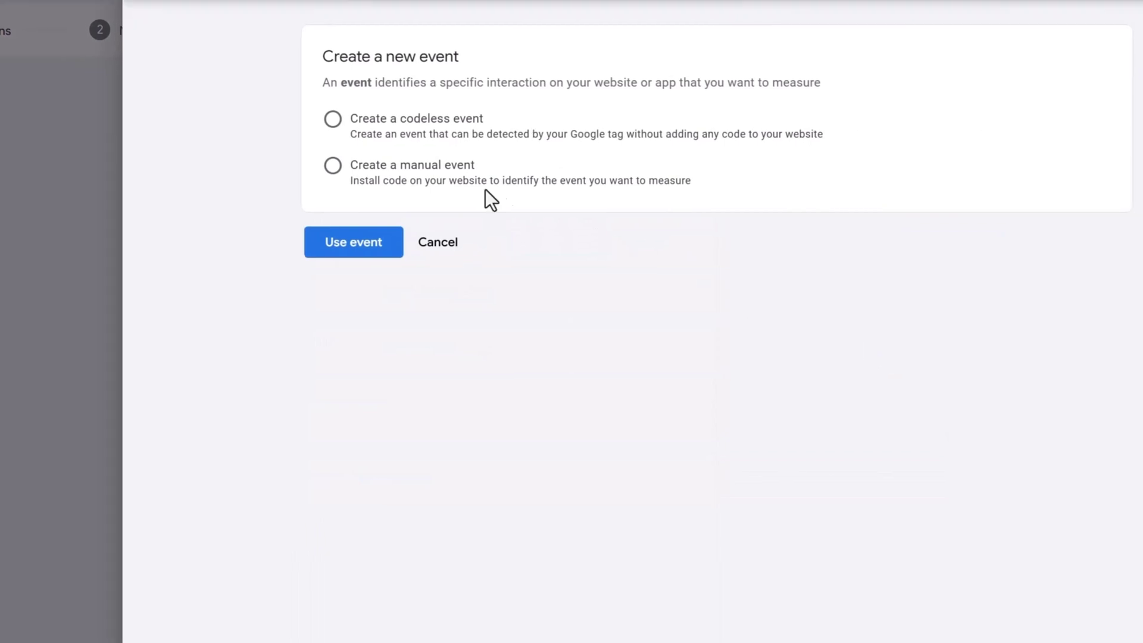
click(354, 244)
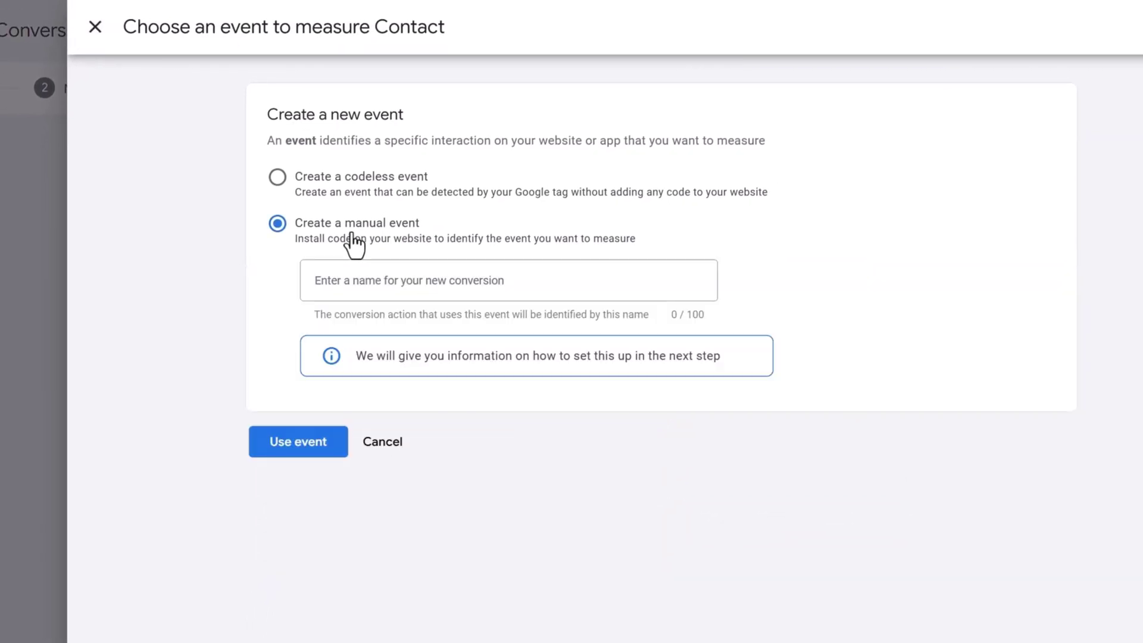
click(429, 281)
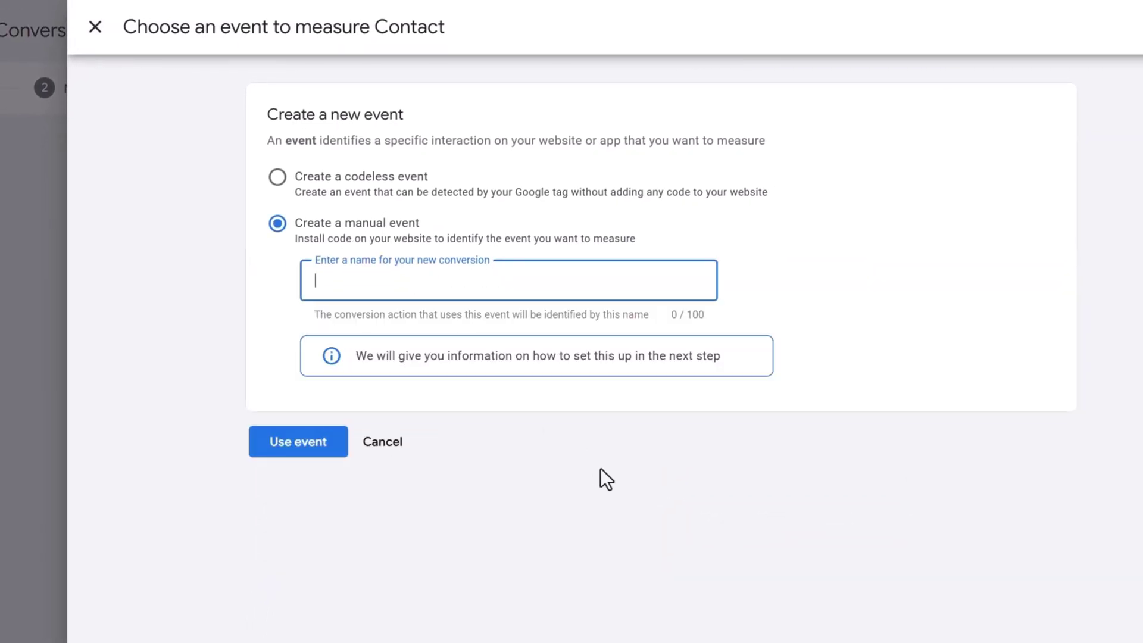
text(PHONE CALL CLICKS)
click(269, 441)
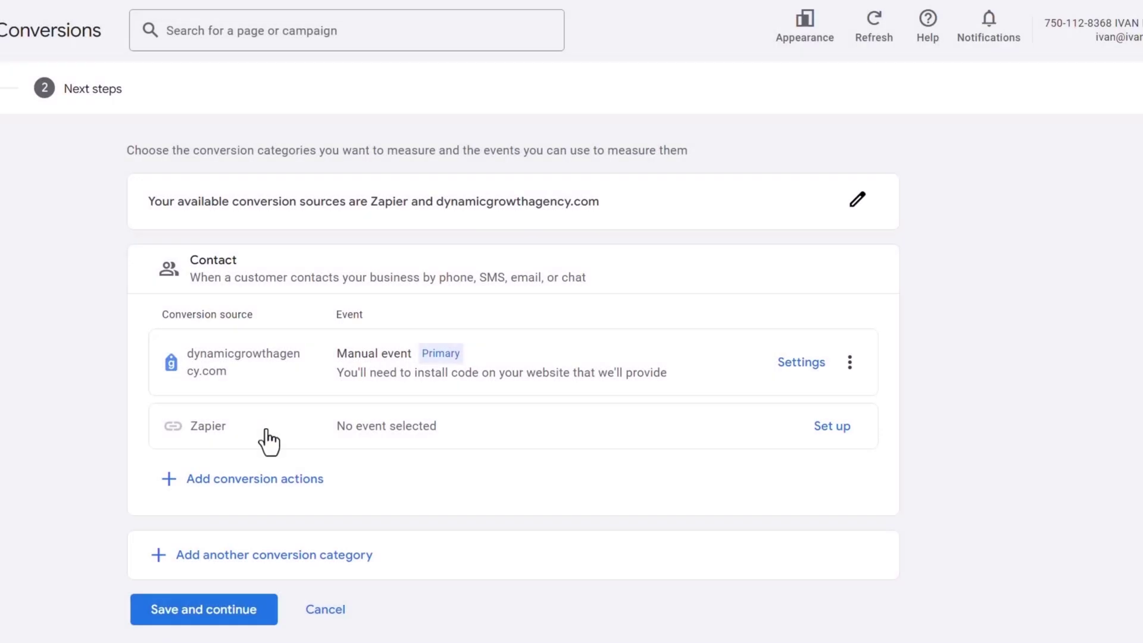
- Review the manual event's conversion settings for action optimization, value, count, conversion windows and attribution, and accept them
click(805, 366)
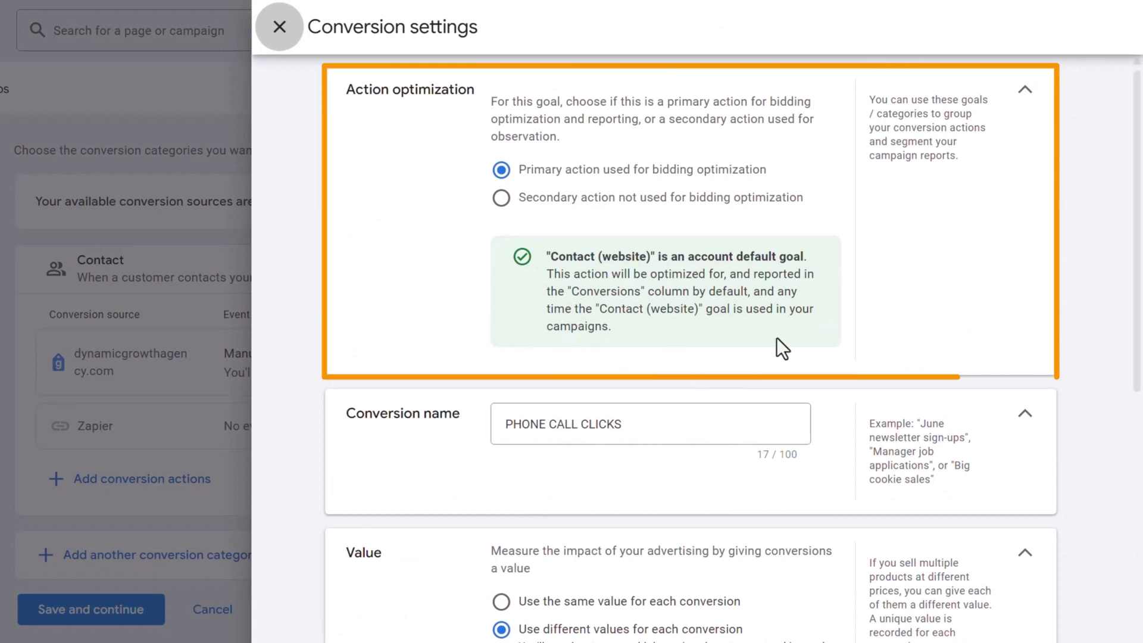
drag(534, 170, 707, 197)
drag(576, 202, 452, 220)
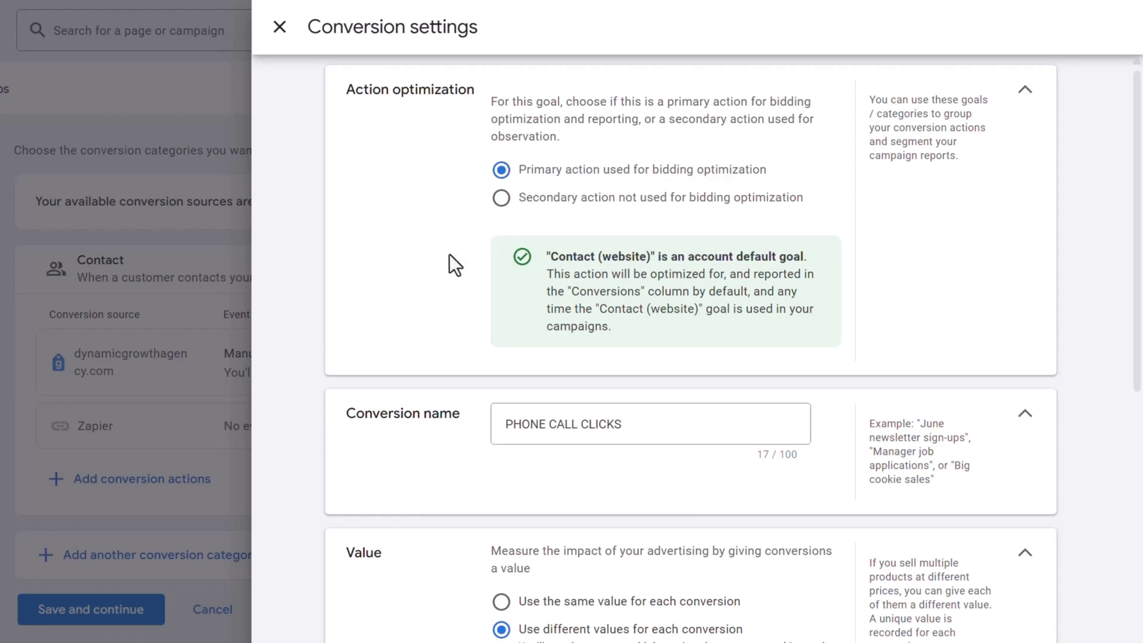
scroll(523, 263, down, 3)
scroll(476, 380, down, 2)
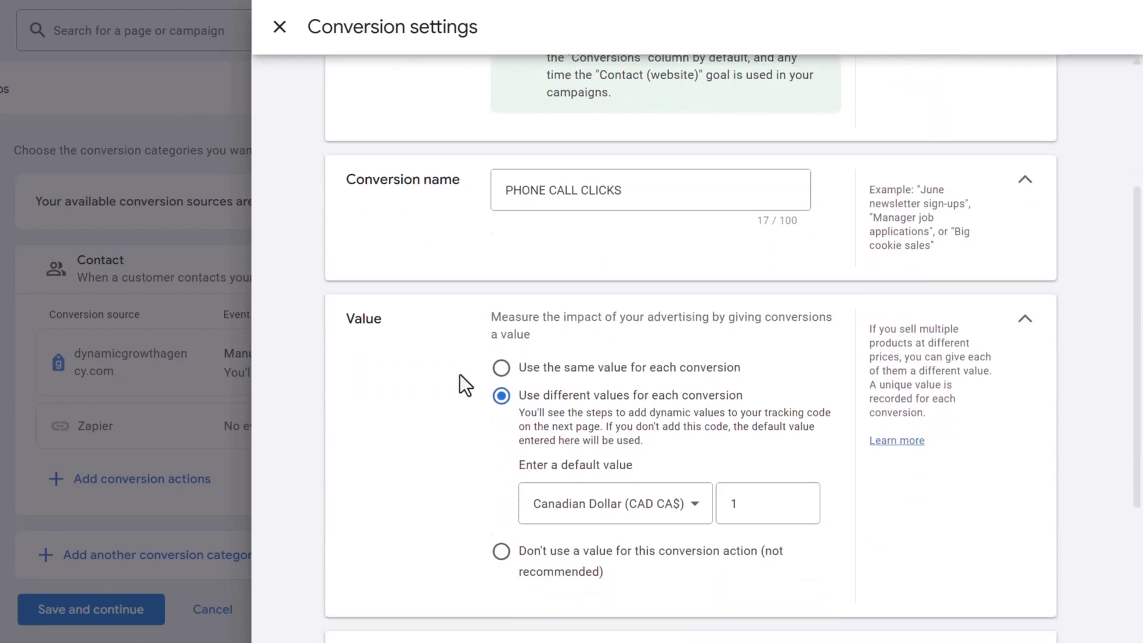
scroll(374, 466, down, 5)
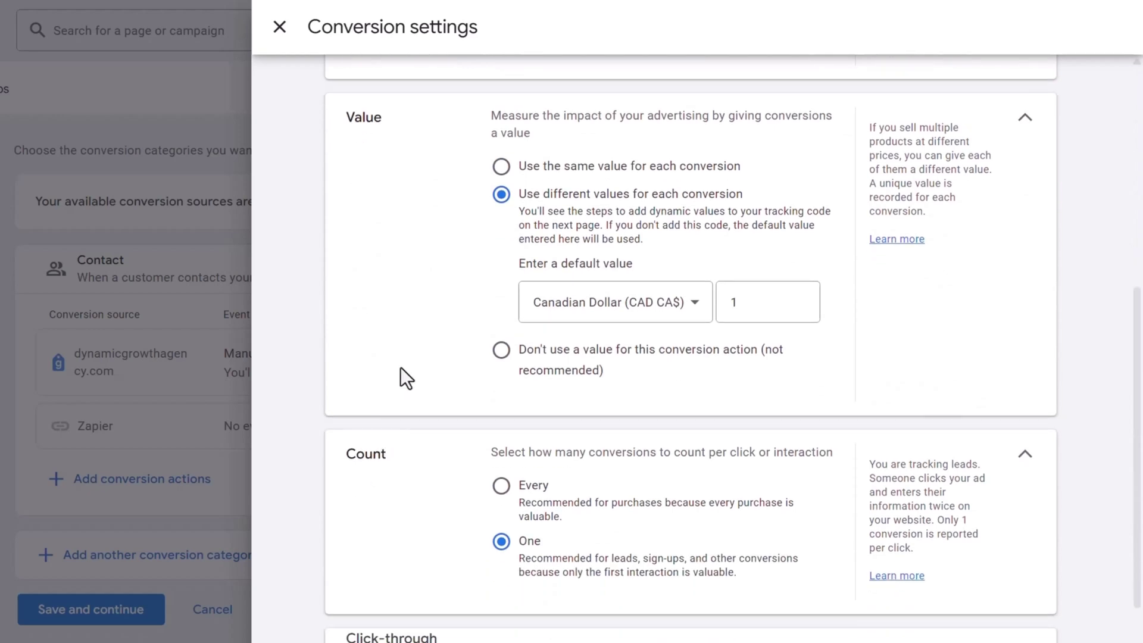
scroll(518, 428, down, 1)
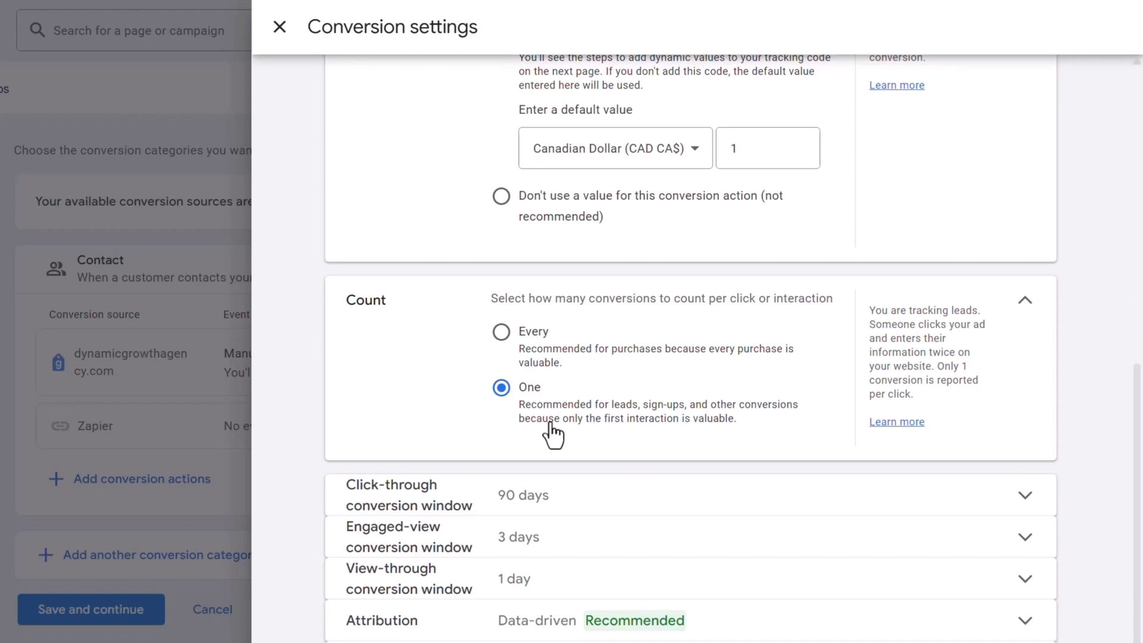
scroll(553, 435, down, 2)
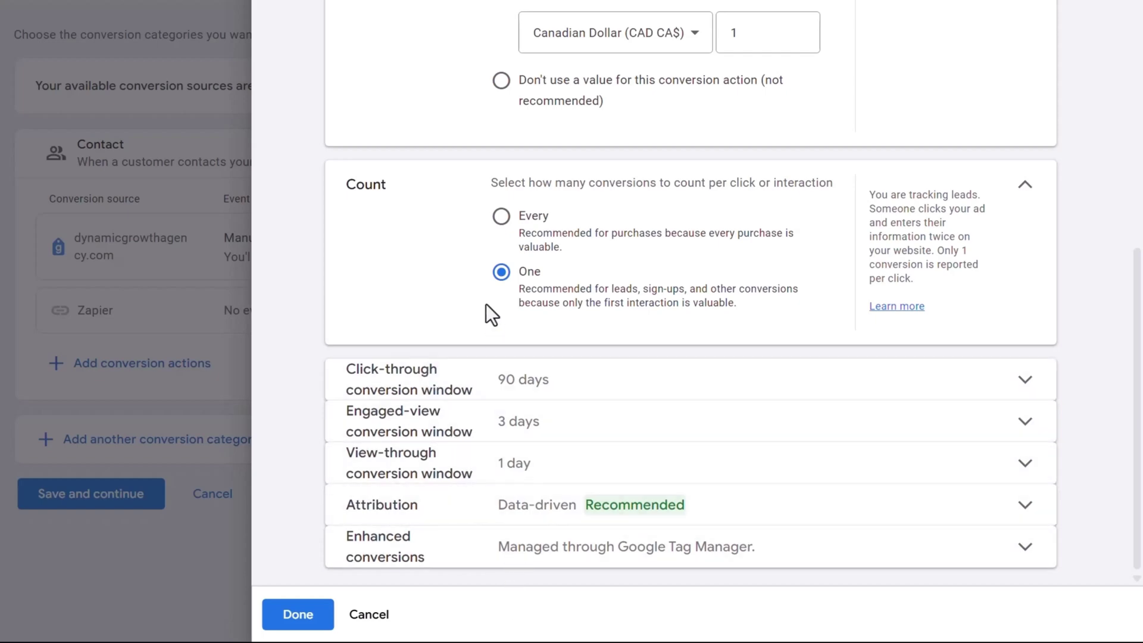
scroll(486, 305, up, 10)
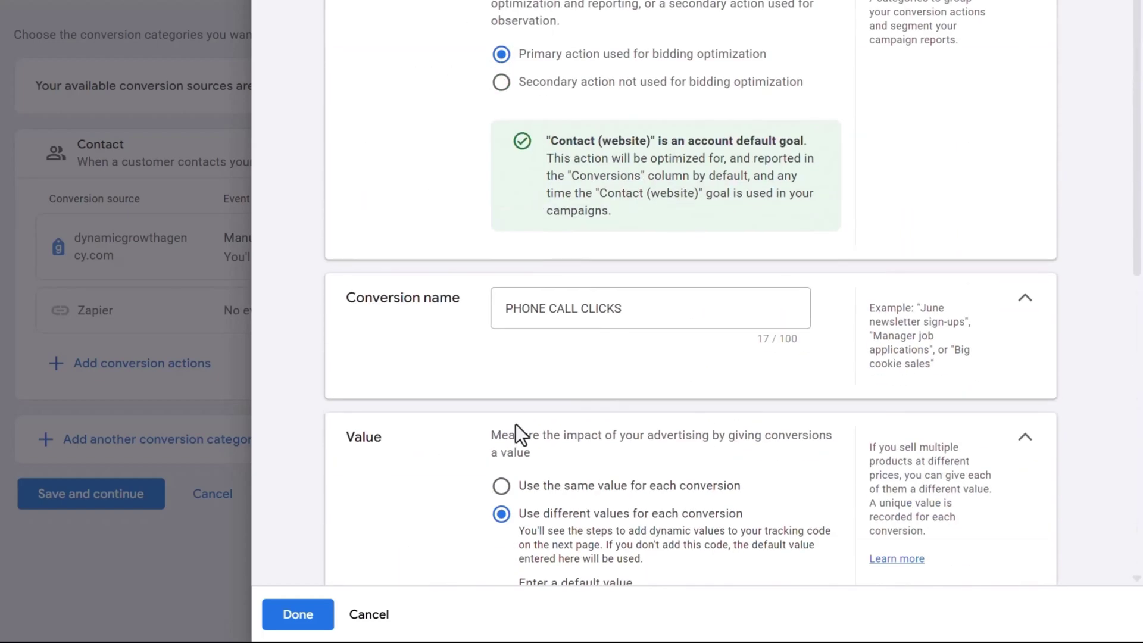
scroll(516, 424, down, 10)
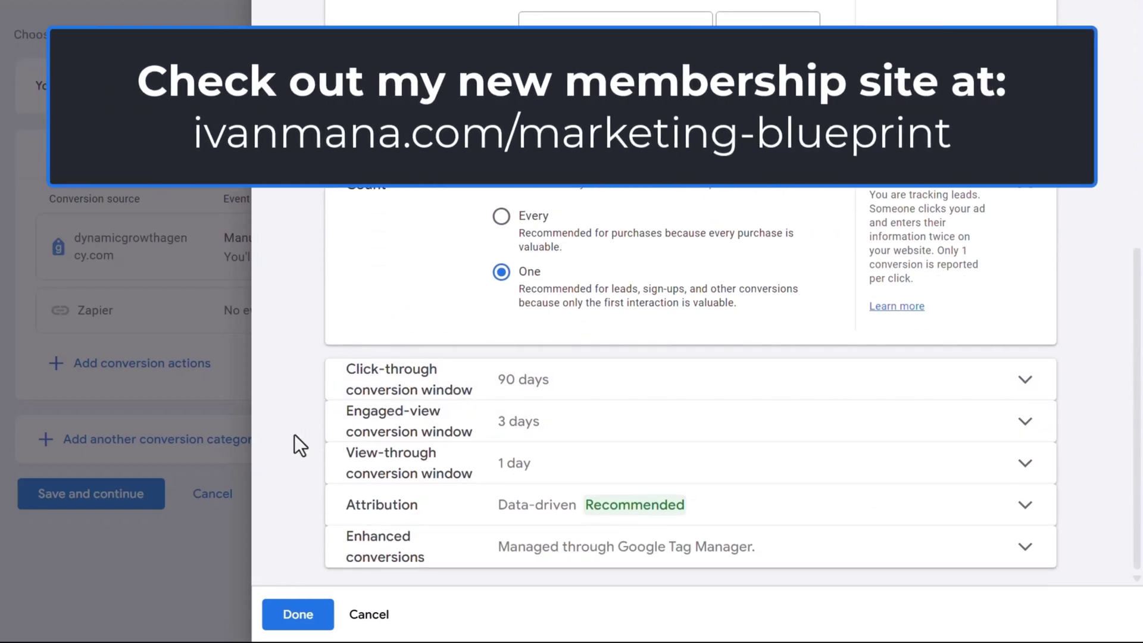
click(298, 614)
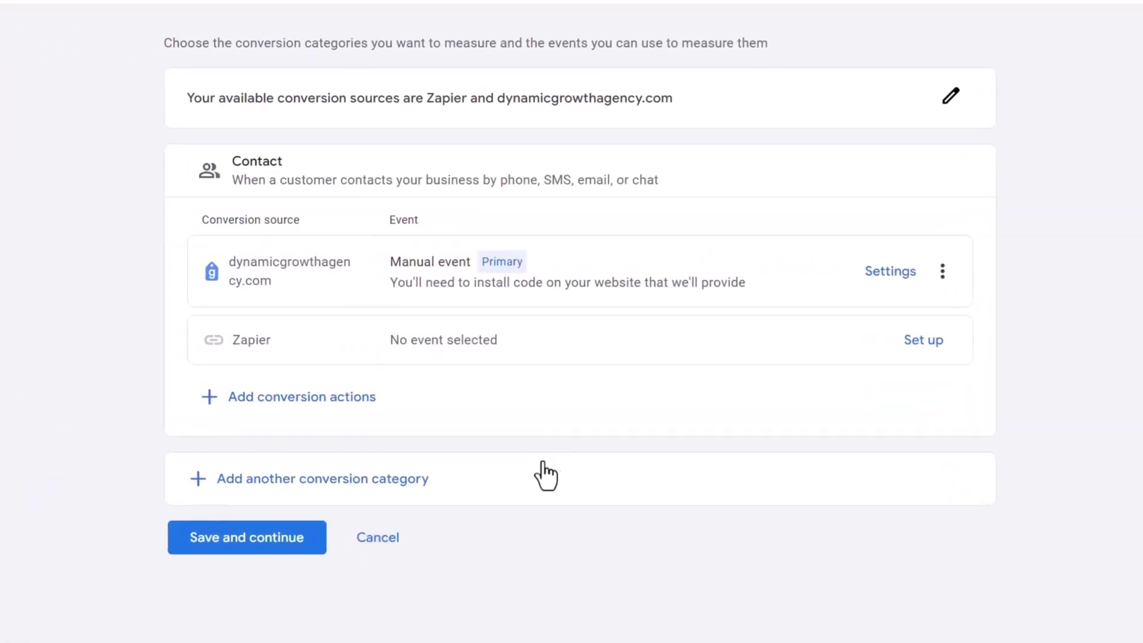
- Save the Contact conversion action and show its installation details for Google Tag Manager
click(309, 539)
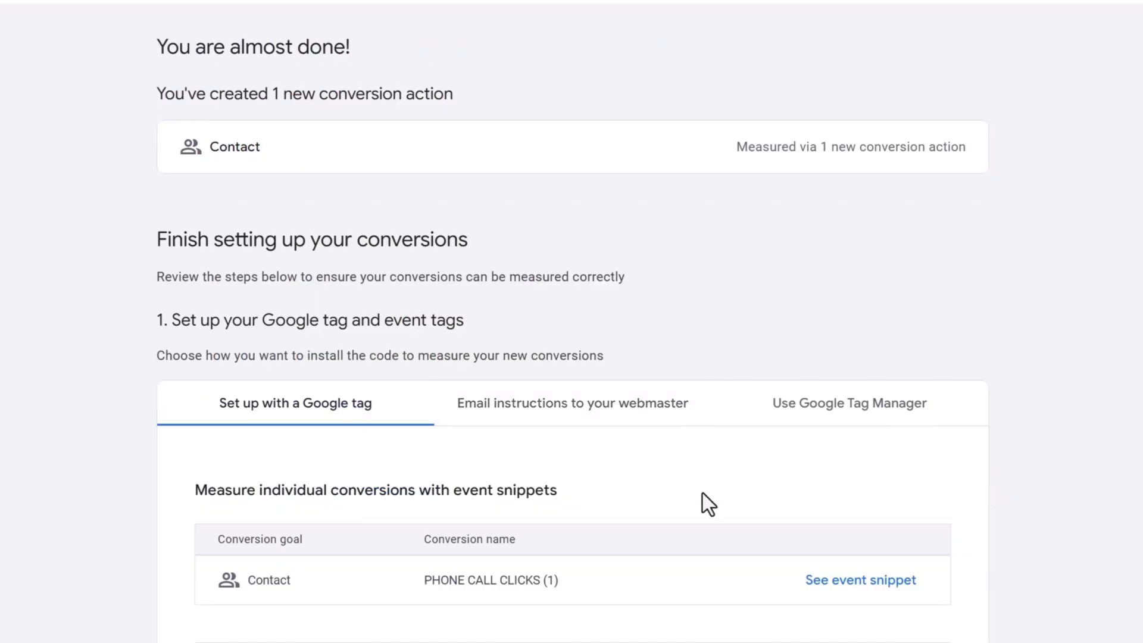
scroll(702, 491, down, 3)
click(798, 228)
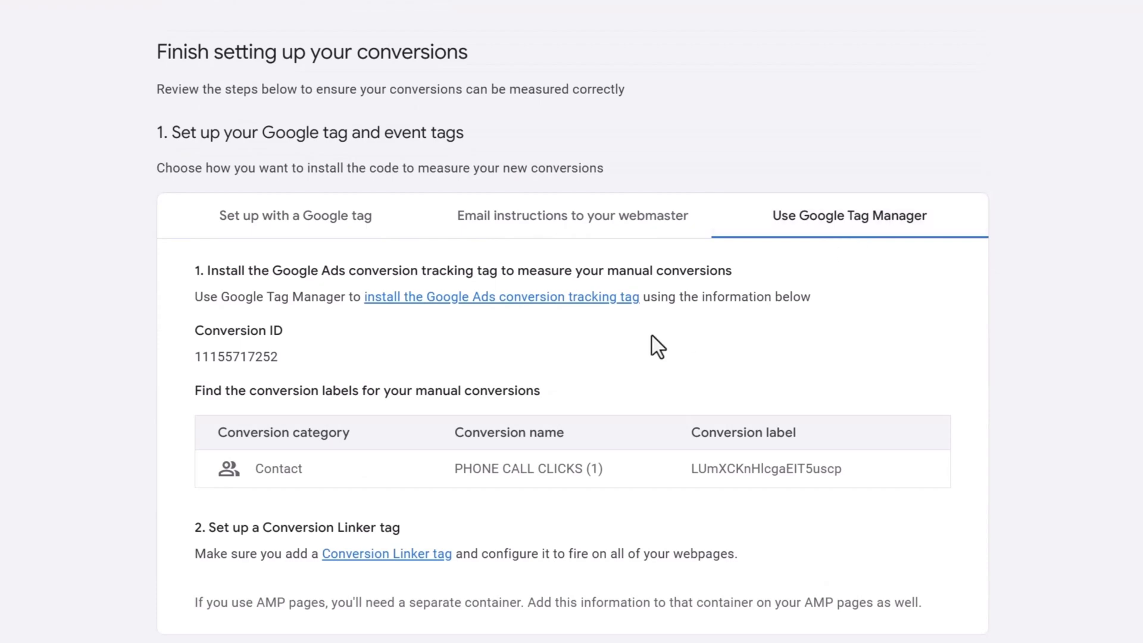
scroll(637, 341, down, 2)
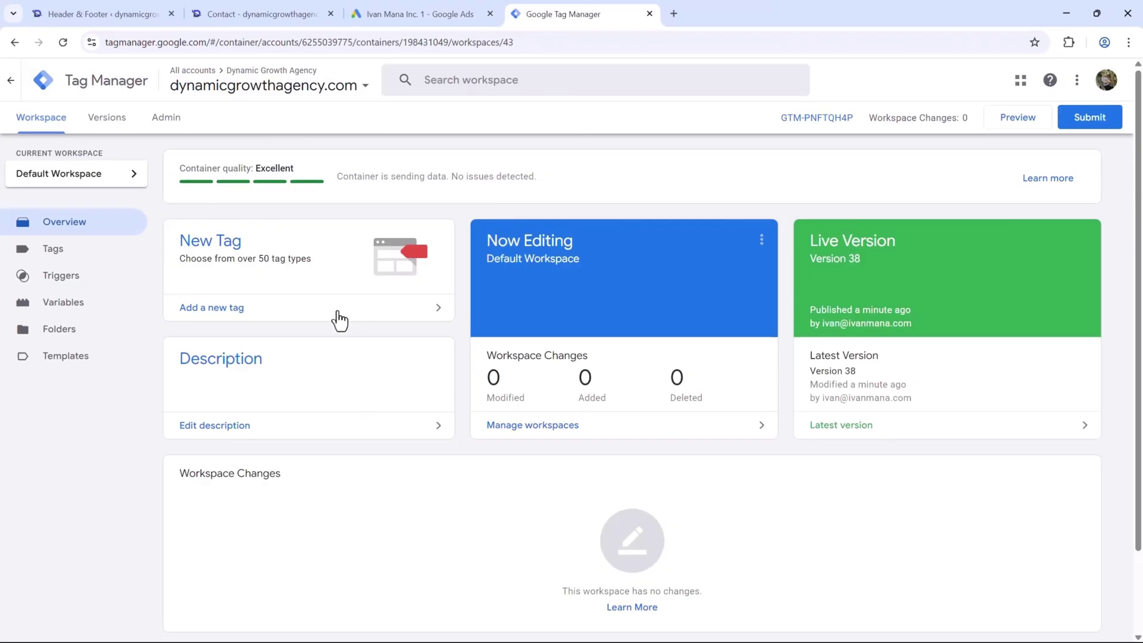
- In Google Tag Manager, create a new tag named GOOGLE ADS - PHONE CALL CLICKS in the dynamicgrowthagency.com container
click(90, 258)
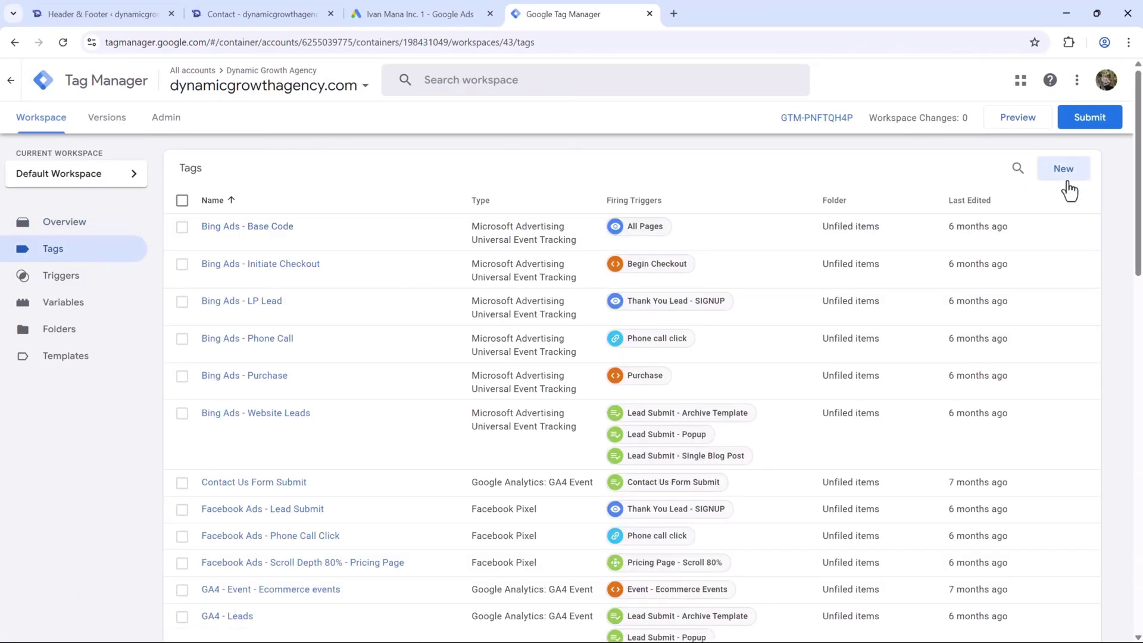
click(1065, 179)
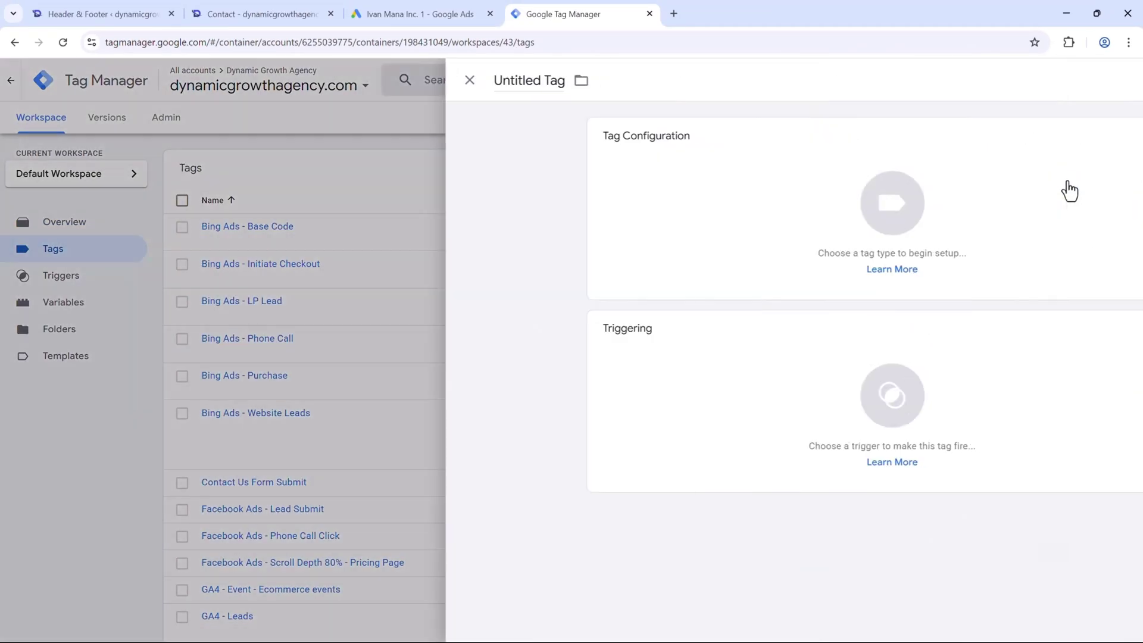
click(340, 80)
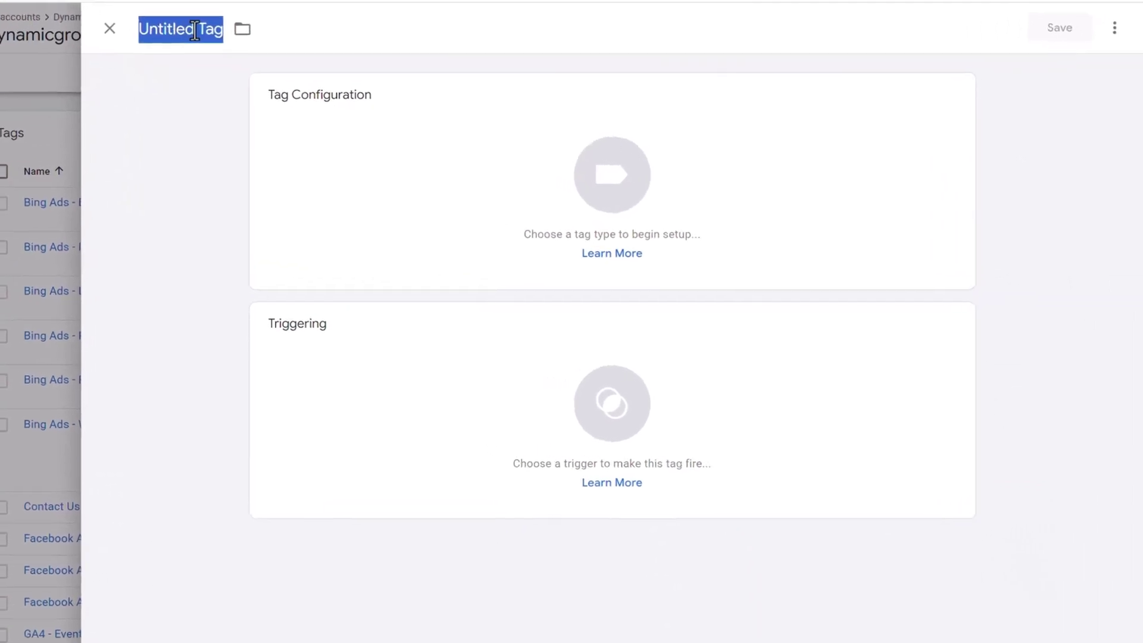
text(GOOGLE ADS - )
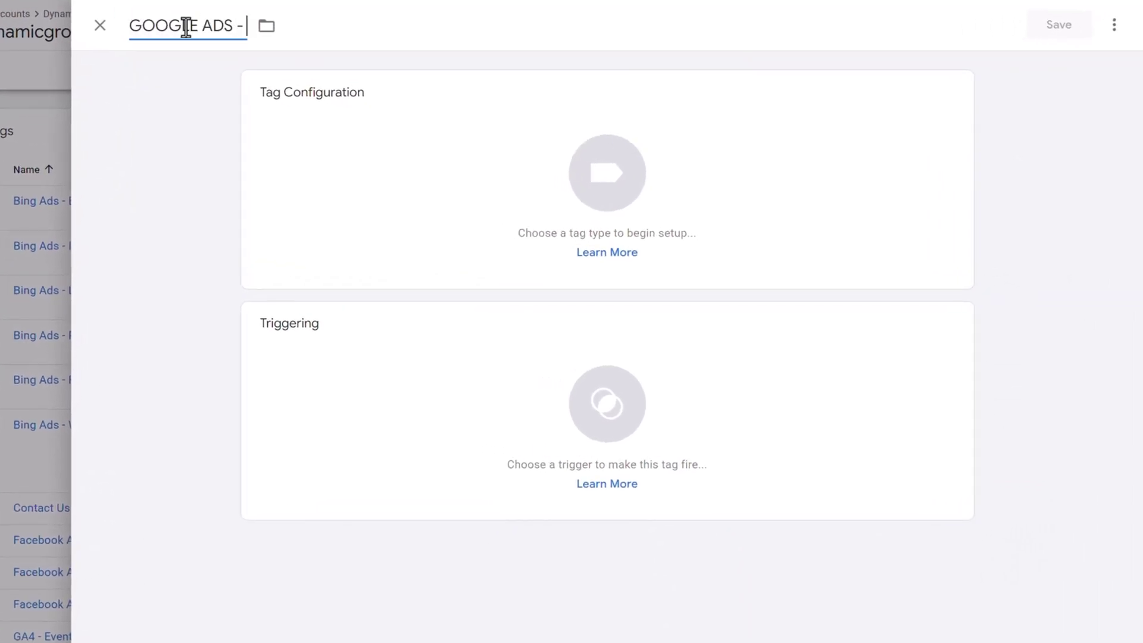
text(PHONE CALL CLICKS)
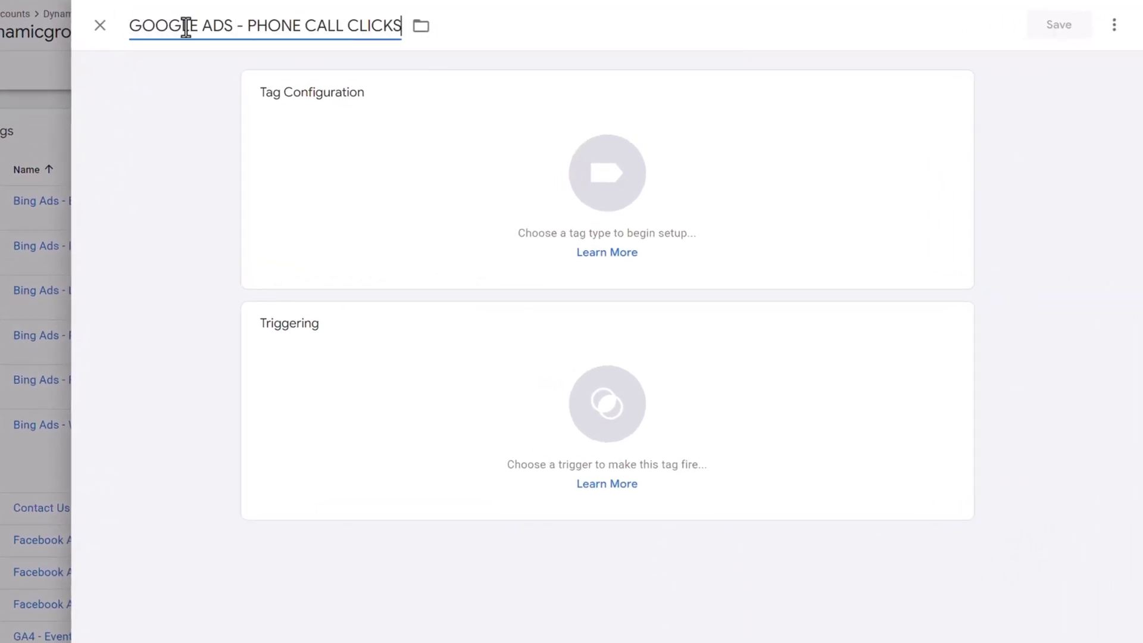
- Set the new tag's type to Google Ads Conversion Tracking
click(397, 162)
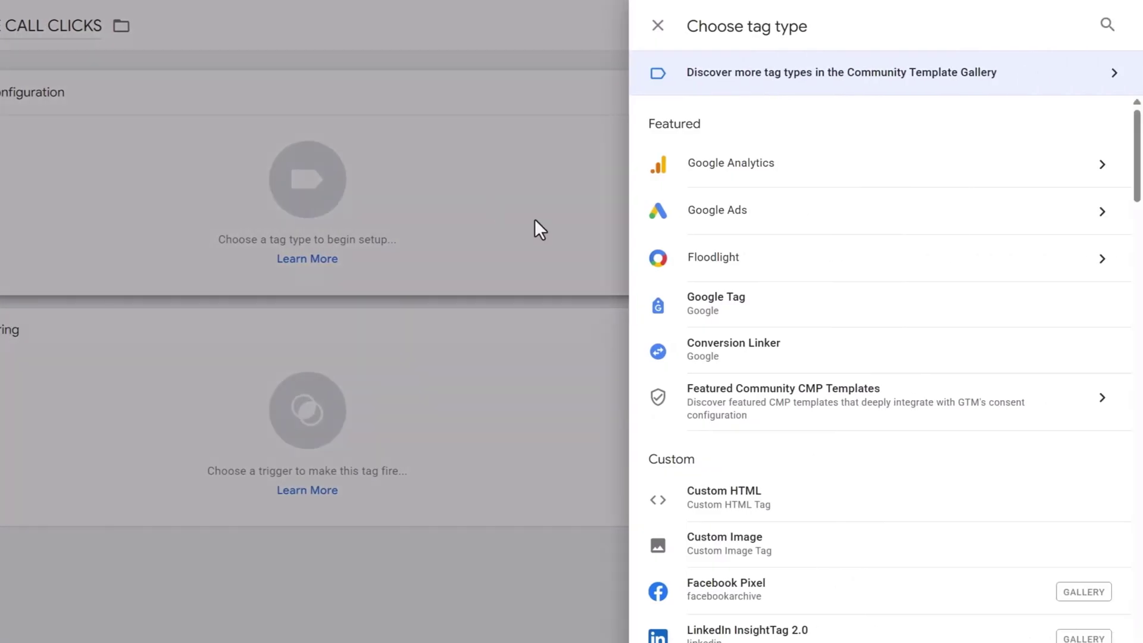
click(731, 229)
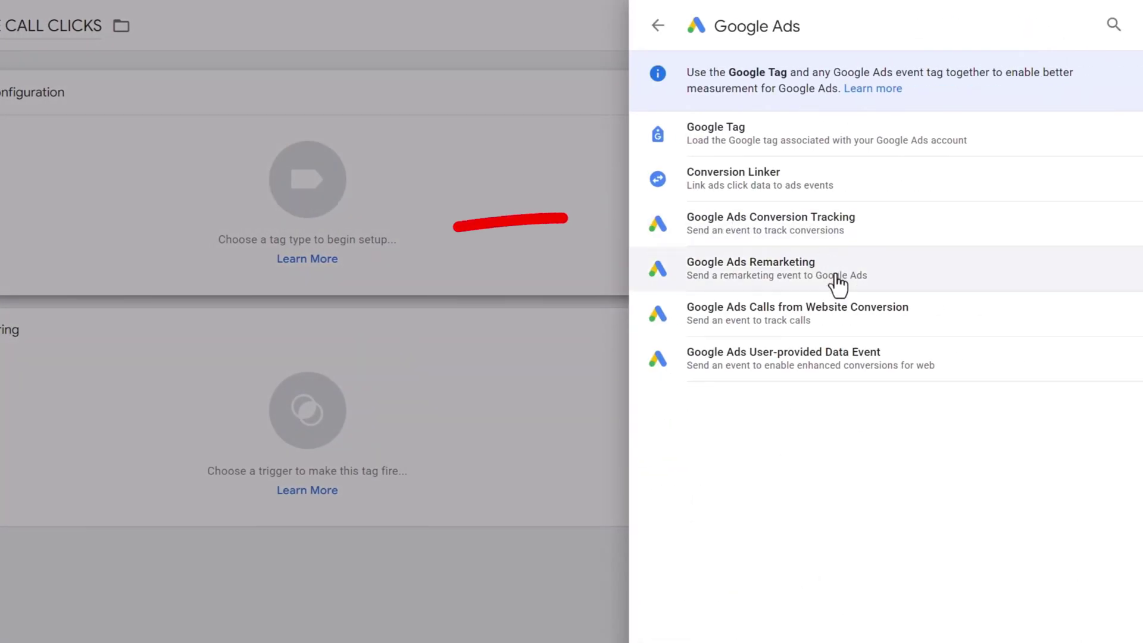
click(757, 228)
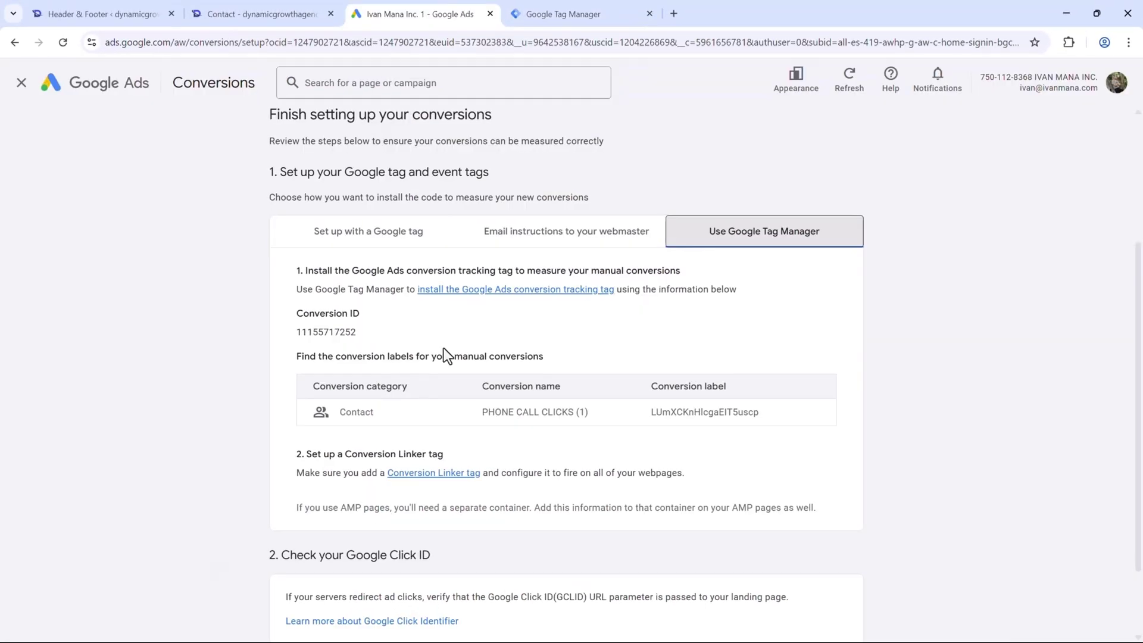
- Copy the Conversion ID from the Google Ads setup page into the Tag Manager tag's Conversion ID
double_click(314, 332)
key(ctrl+c)
click(545, 13)
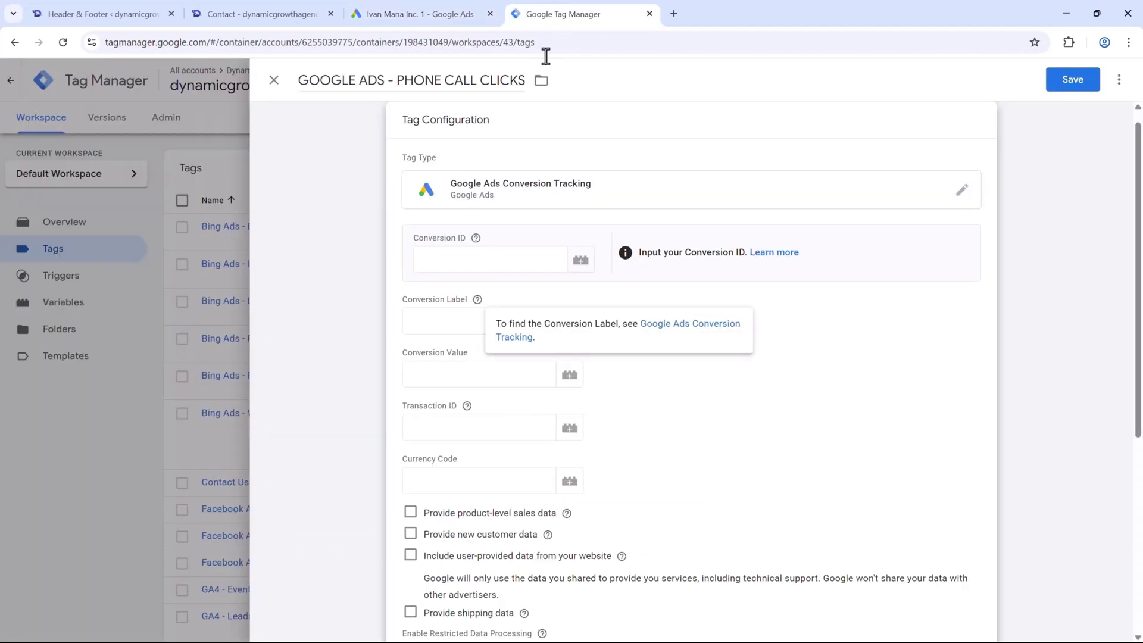
click(458, 259)
key(ctrl+v)
- Copy the PHONE CALL CLICKS conversion label from Google Ads into the Tag Manager tag's Conversion Label
click(447, 12)
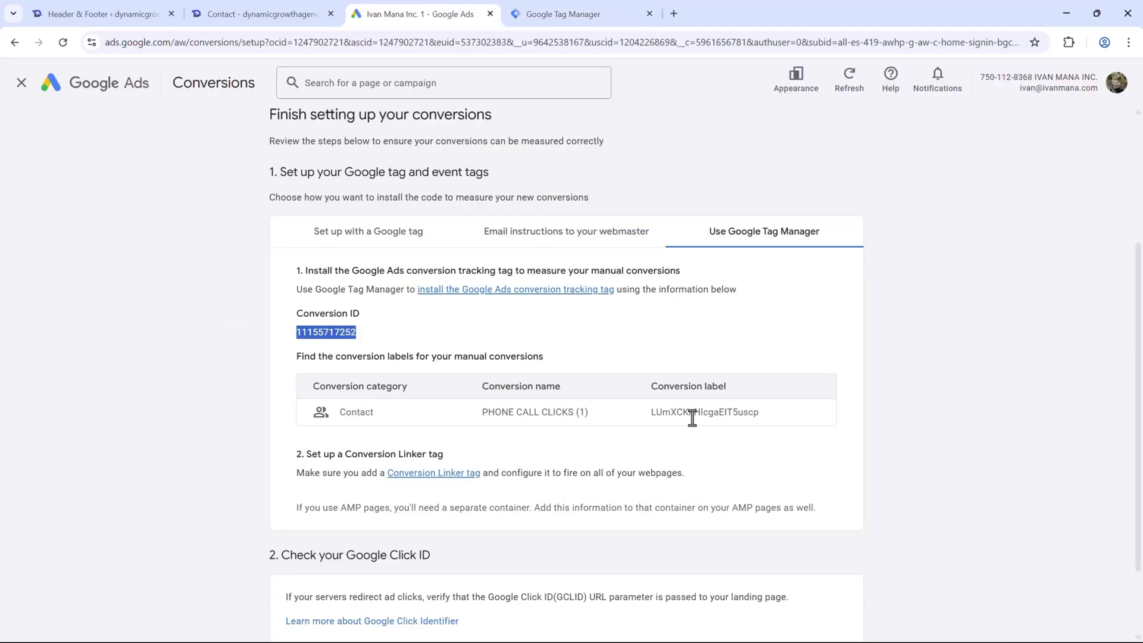
double_click(691, 412)
key(ctrl+c)
click(563, 14)
click(444, 327)
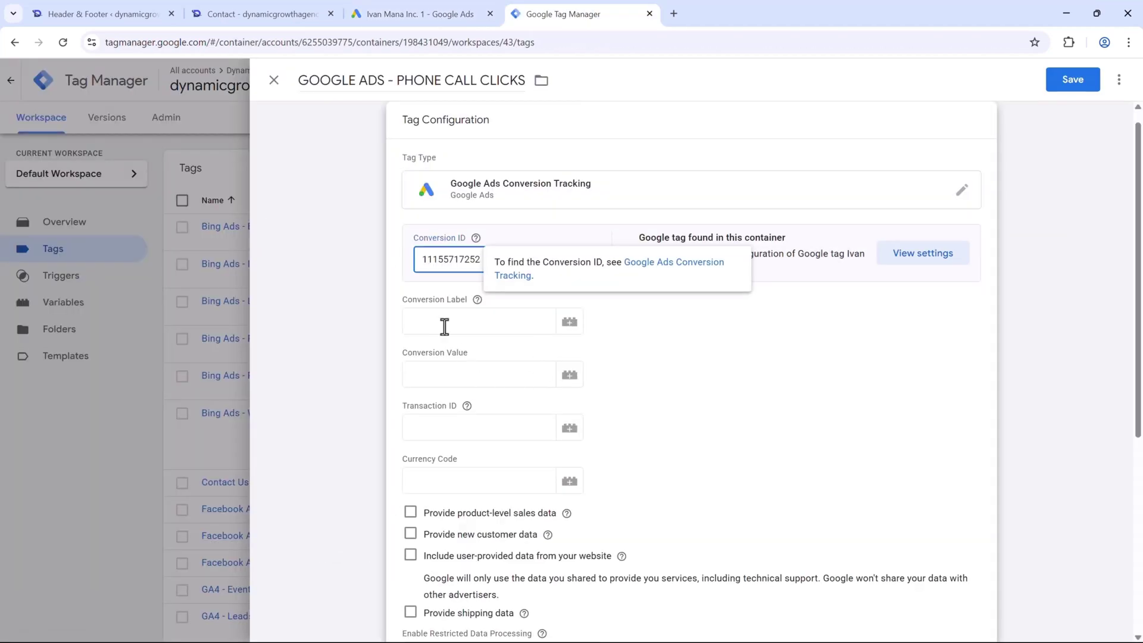
key(ctrl+v)
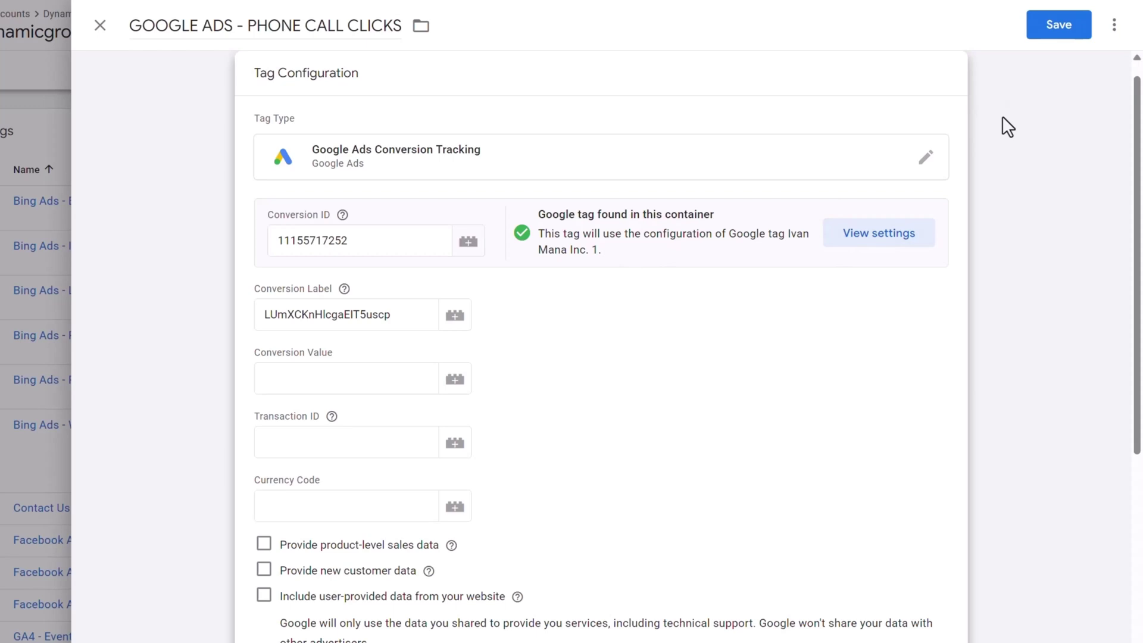
- Assign the variables Ecommerce Value, Ecommerce Transaction ID and Ecommerce Currency to the tag's Conversion Value, Transaction ID and Currency Code
scroll(355, 352, down, 2)
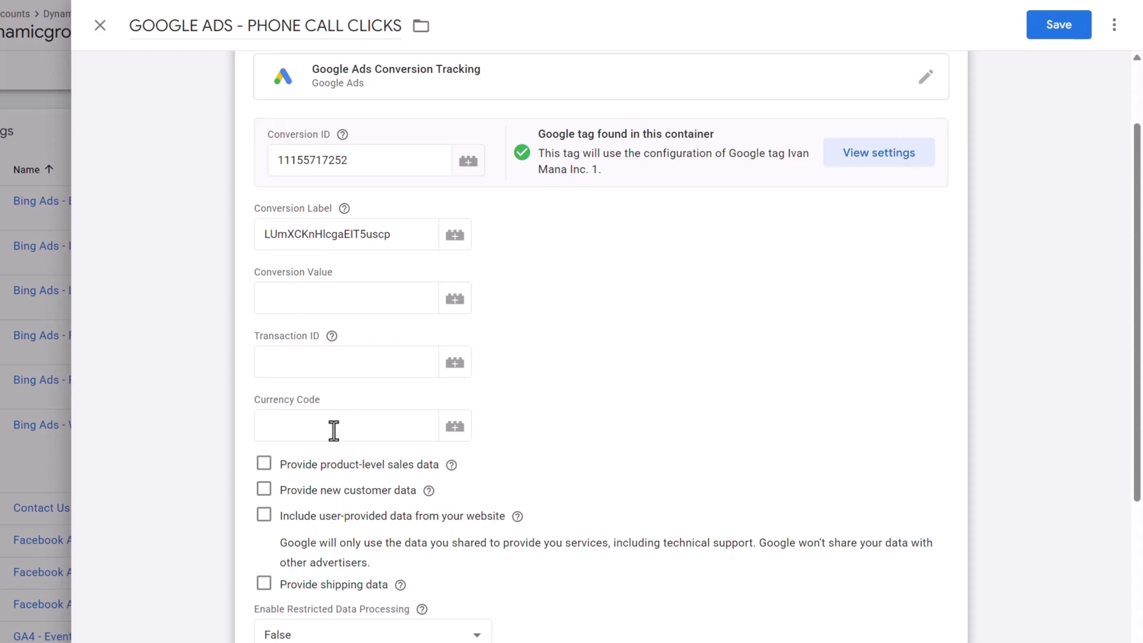
click(460, 302)
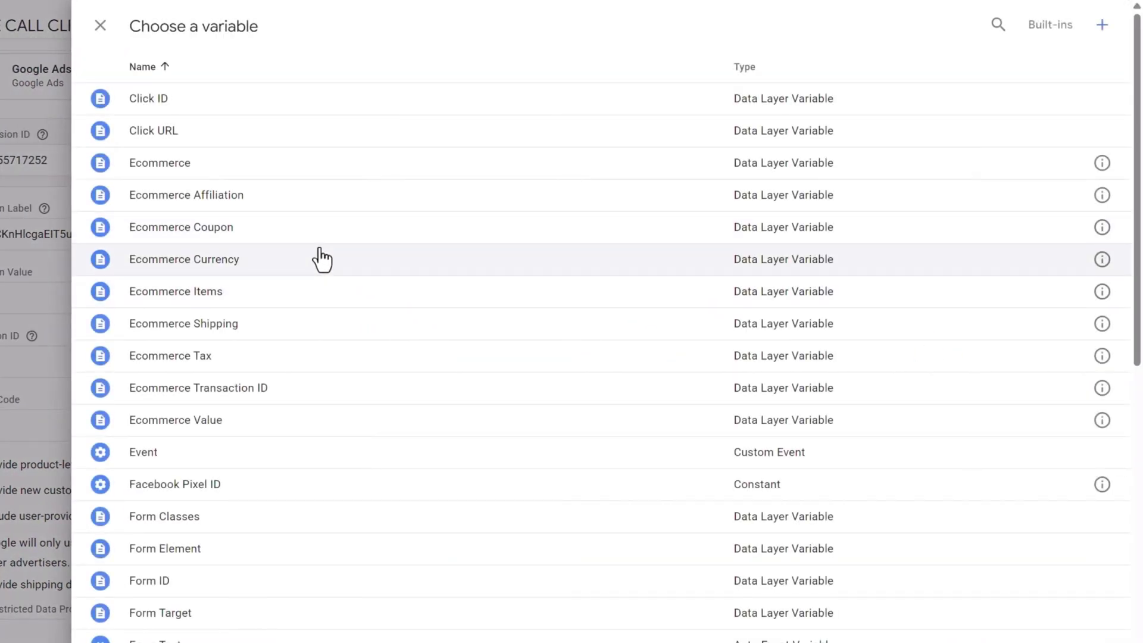
click(348, 424)
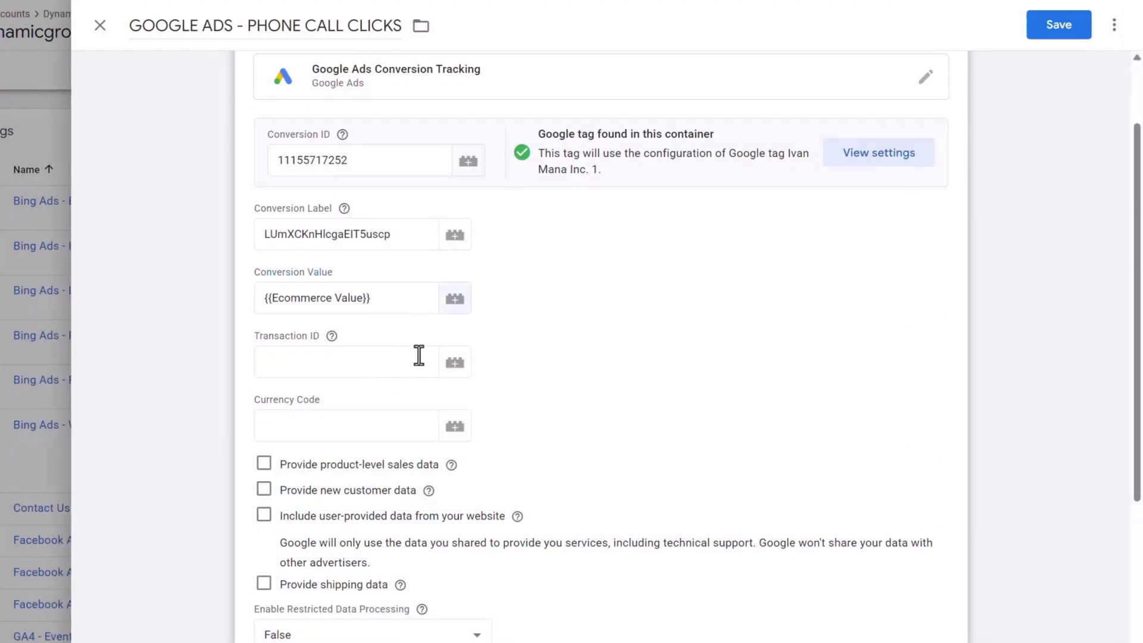
click(456, 361)
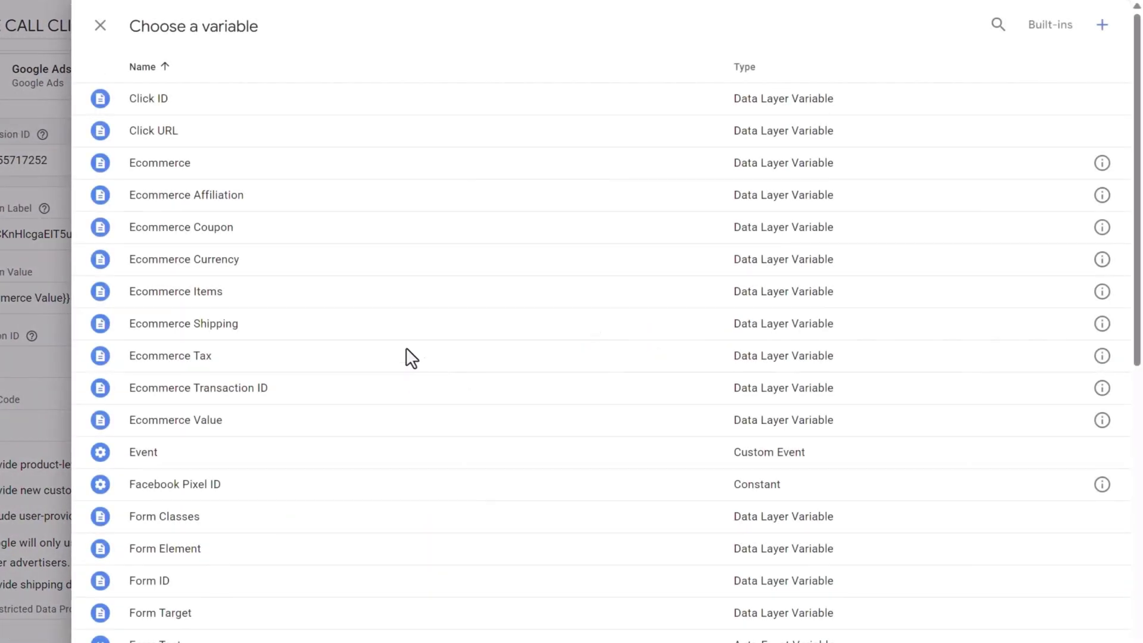
click(364, 400)
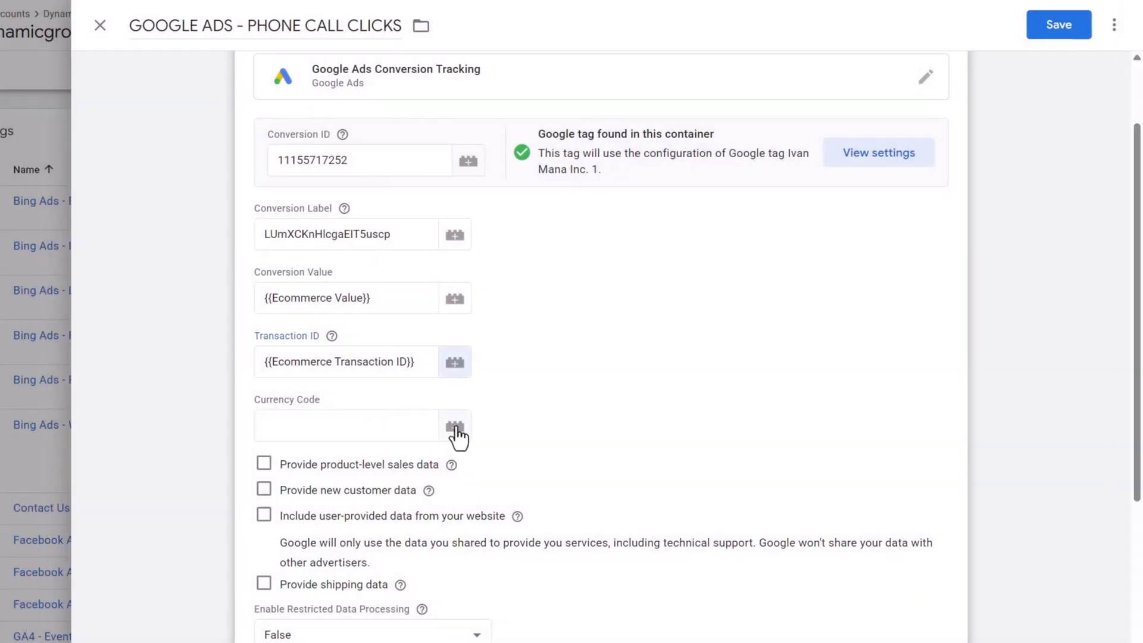
click(459, 433)
click(322, 268)
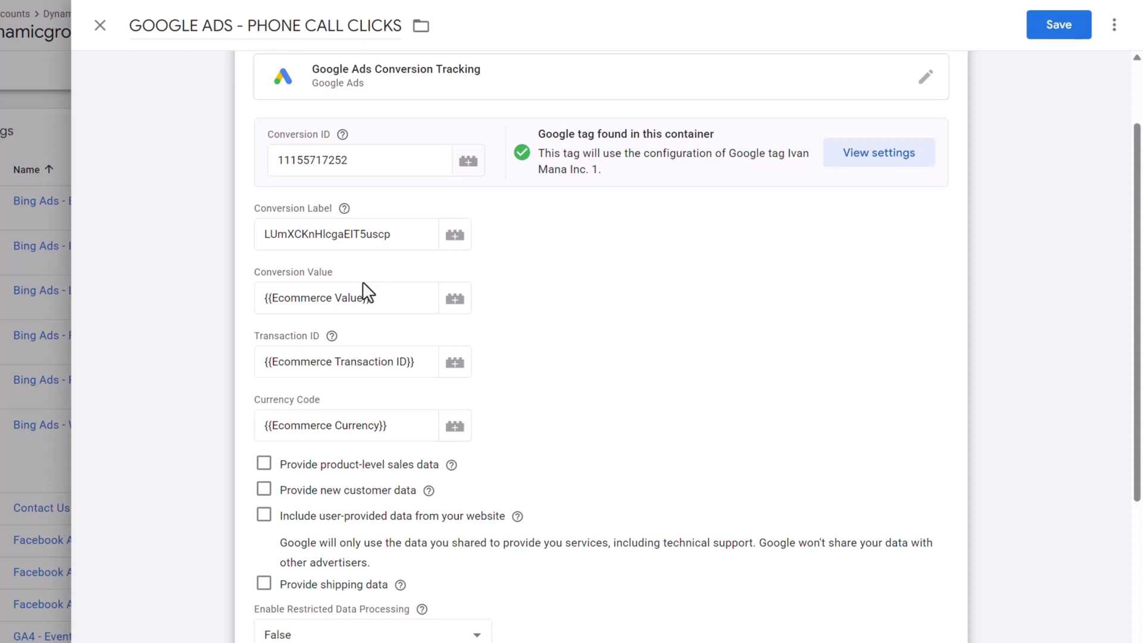
scroll(615, 360, down, 3)
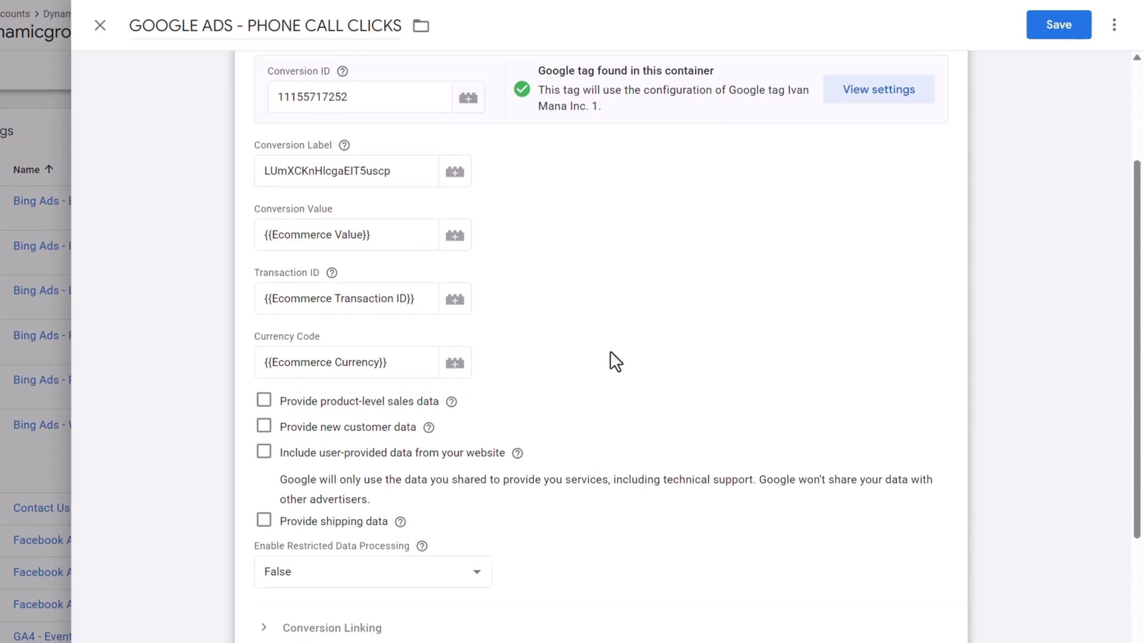
- Create a new firing trigger for the tag and name it "phone call click - yt"
scroll(615, 360, down, 3)
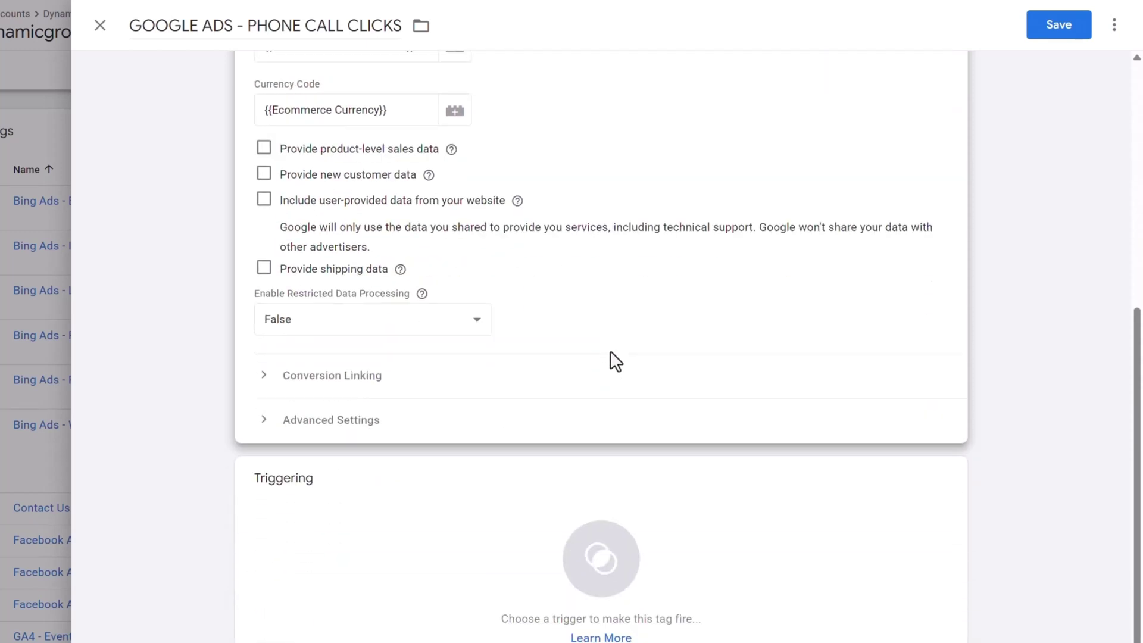
click(393, 601)
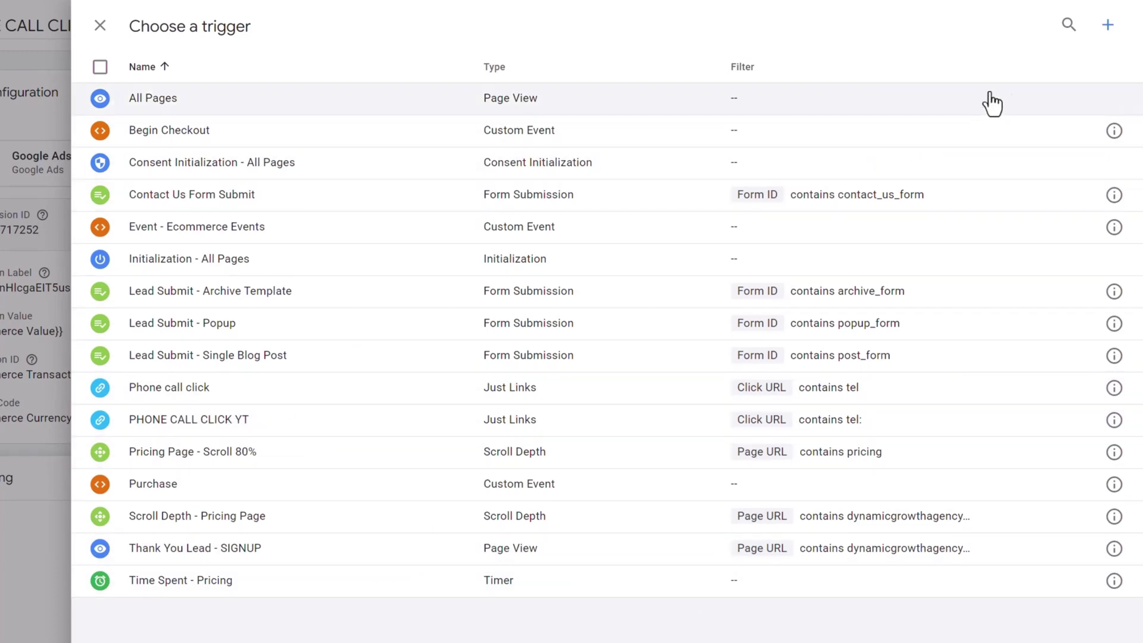
click(1107, 24)
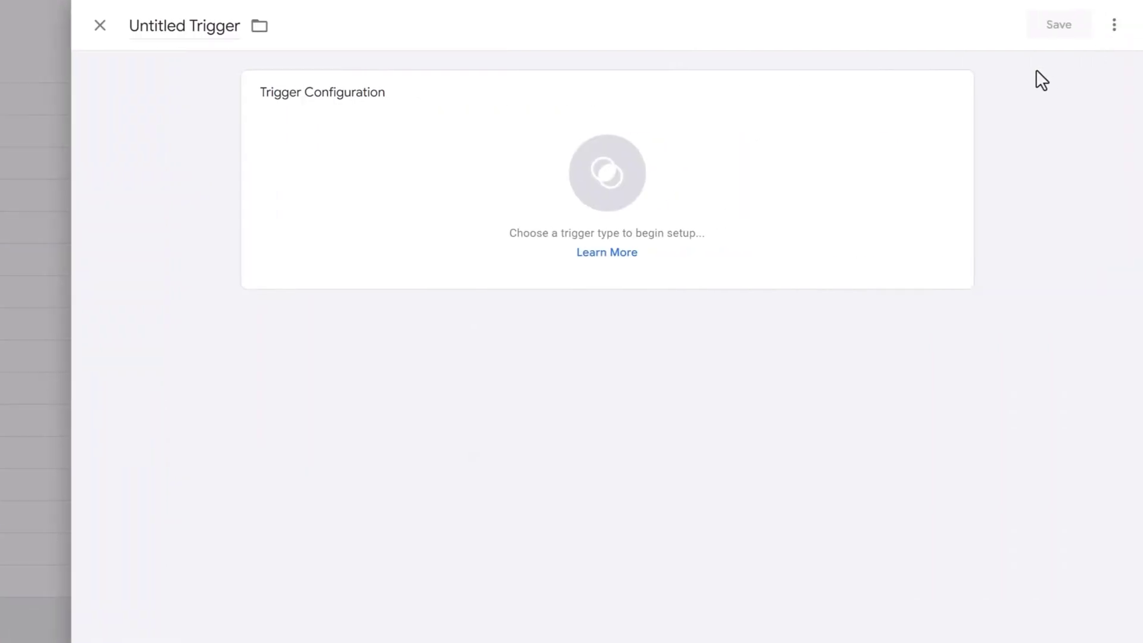
click(200, 30)
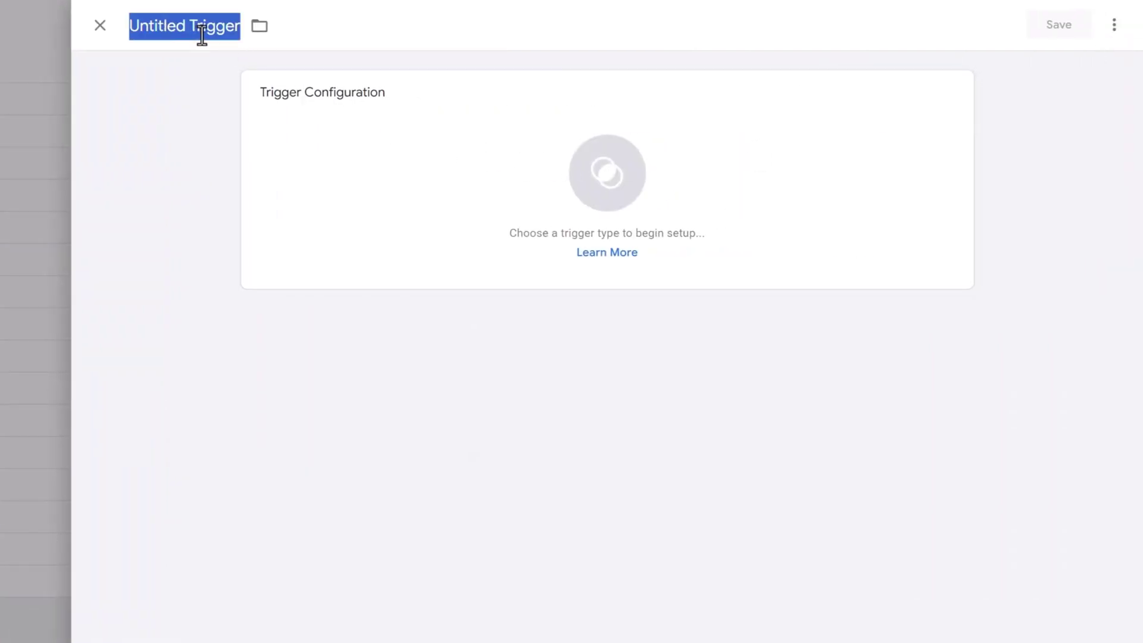
text(phone call click)
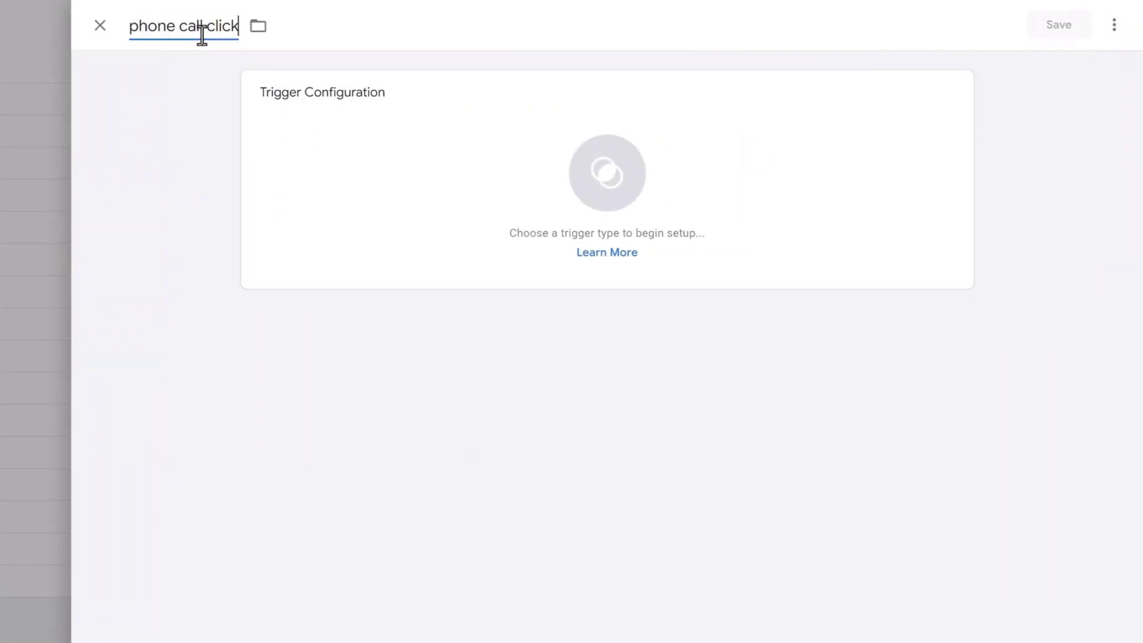
text( - yt)
- Set the trigger type to Just Links, firing on some link clicks where Click URL contains "tel:"
click(335, 145)
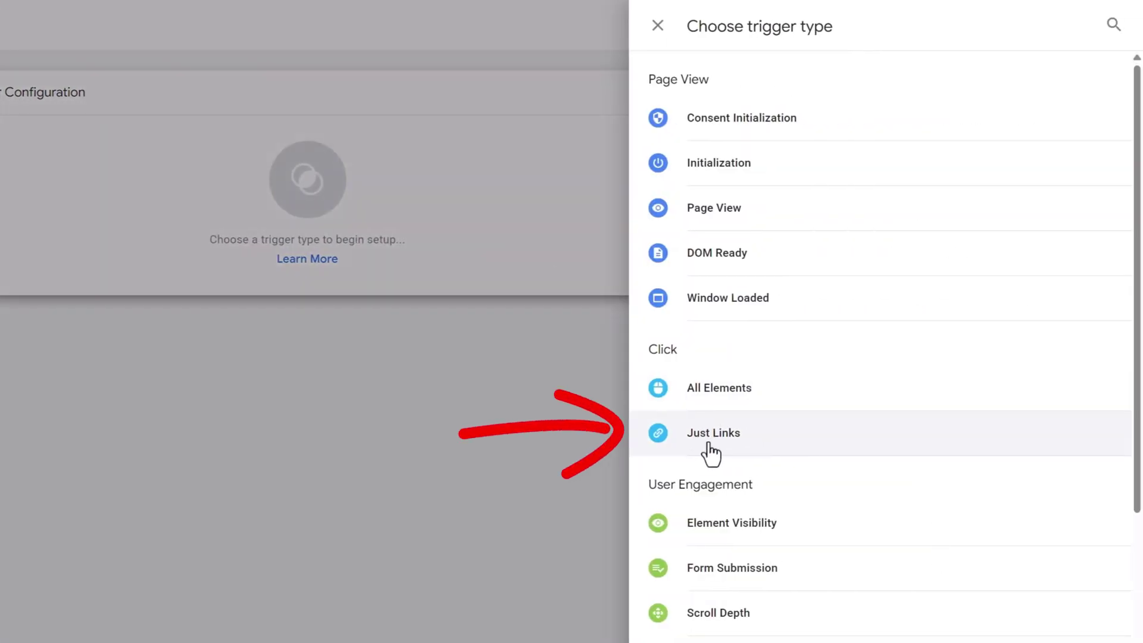
click(709, 444)
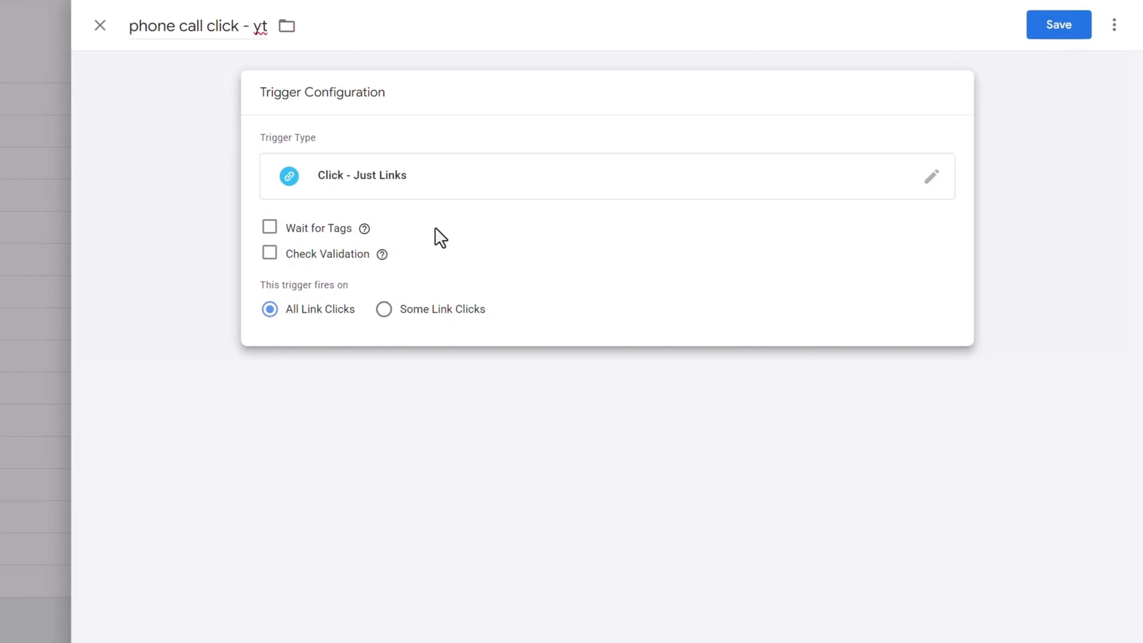
click(429, 315)
click(339, 376)
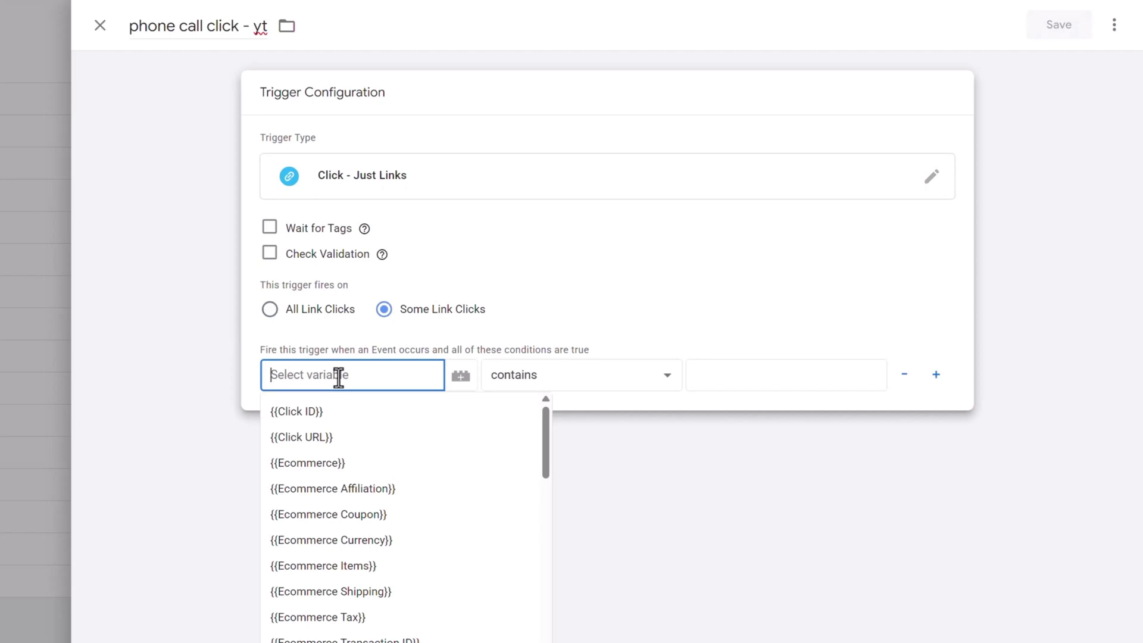
click(319, 440)
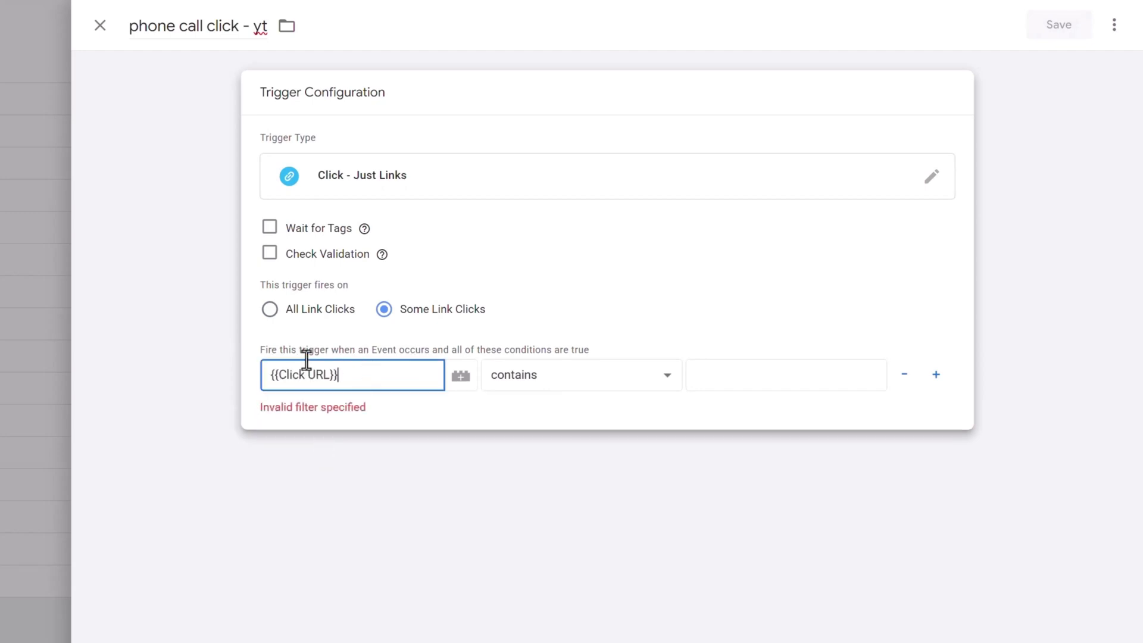
click(764, 366)
text(tel:)
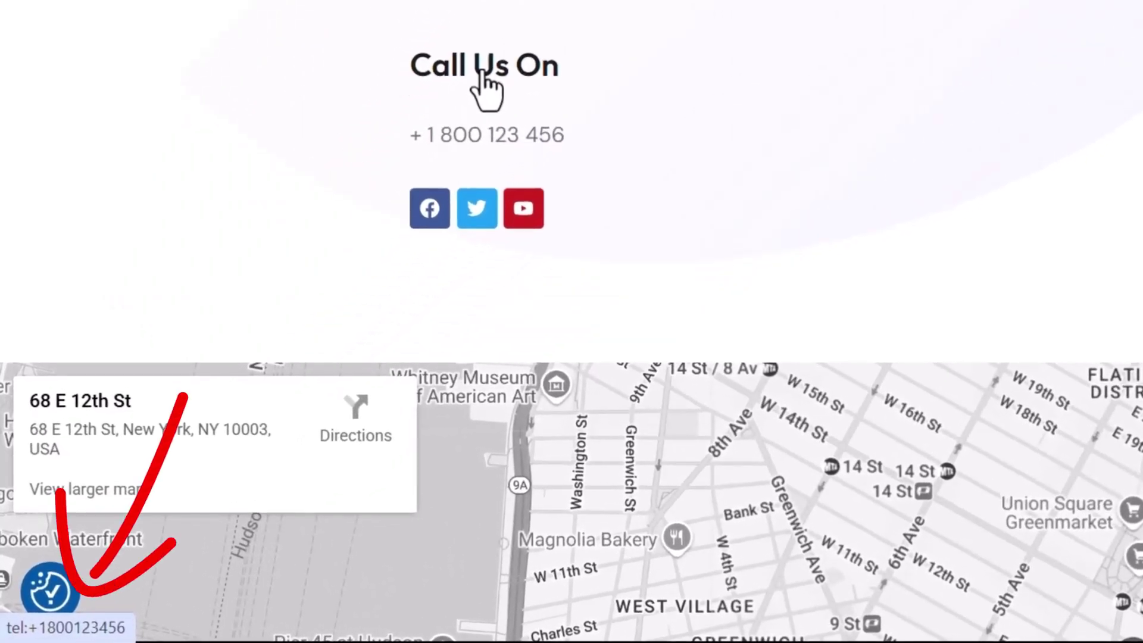
- Test the footer phone link on the website's contact page, dismiss the app prompt and return to Tag Manager
scroll(841, 95, down, 5)
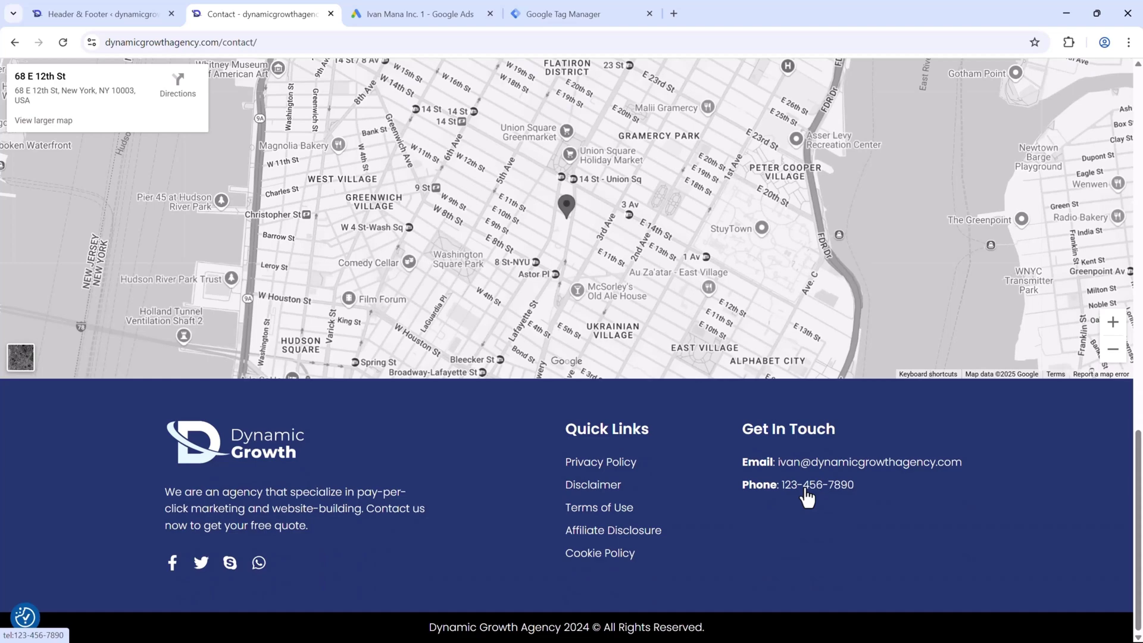
click(807, 486)
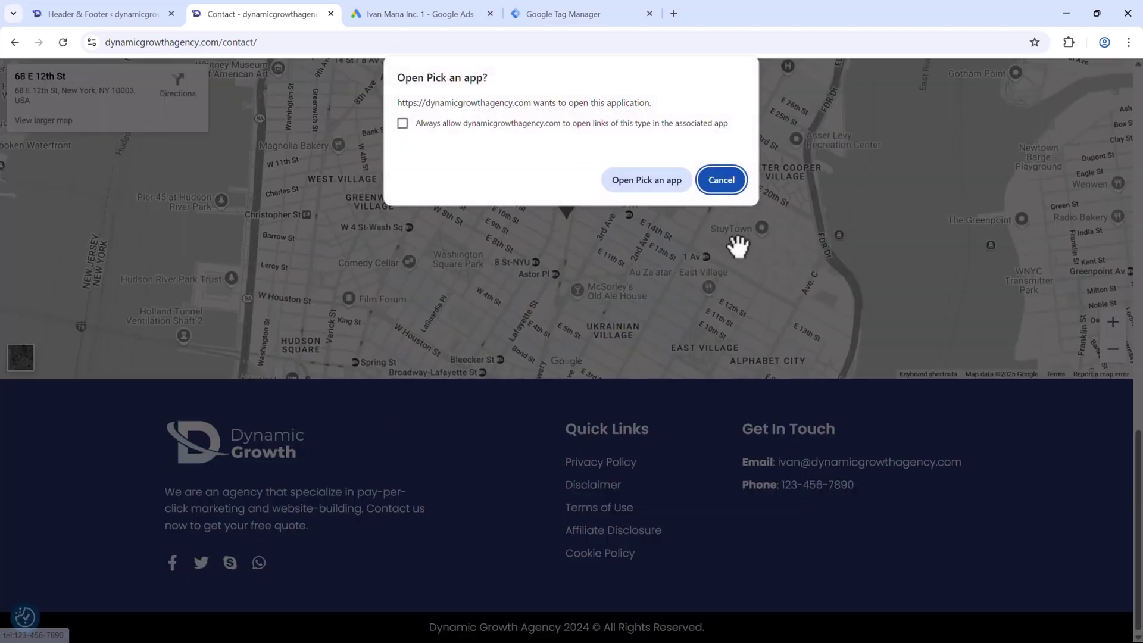
click(722, 180)
scroll(625, 309, up, 8)
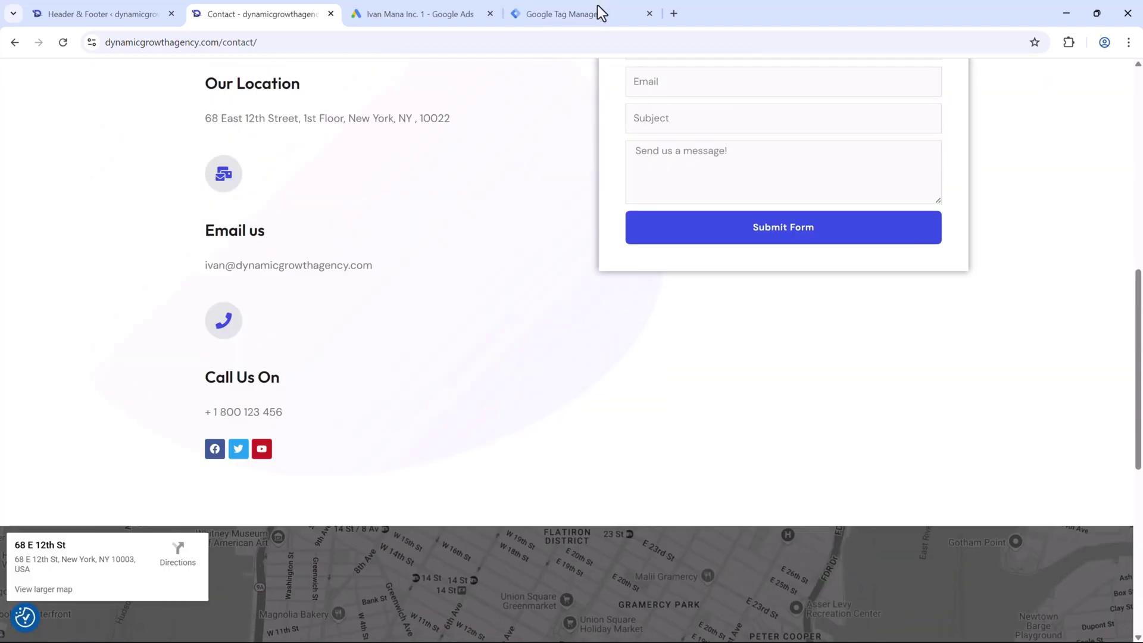
click(597, 12)
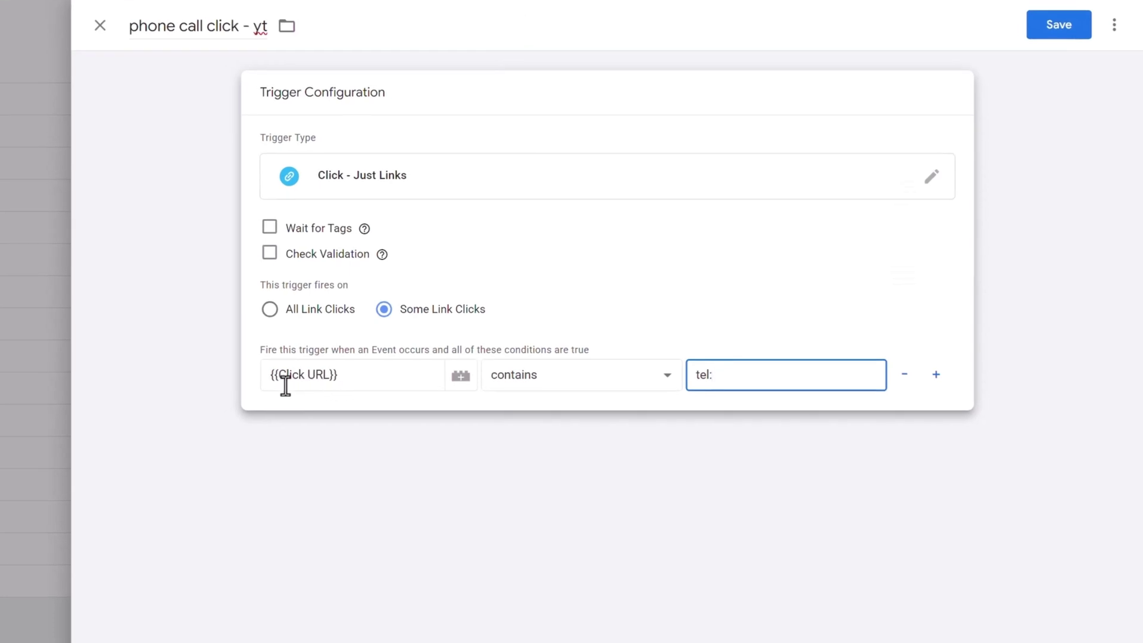
- Save the trigger with its Click URL condition so it is attached to the GOOGLE ADS - PHONE CALL CLICKS tag
drag(722, 372, 683, 373)
click(705, 308)
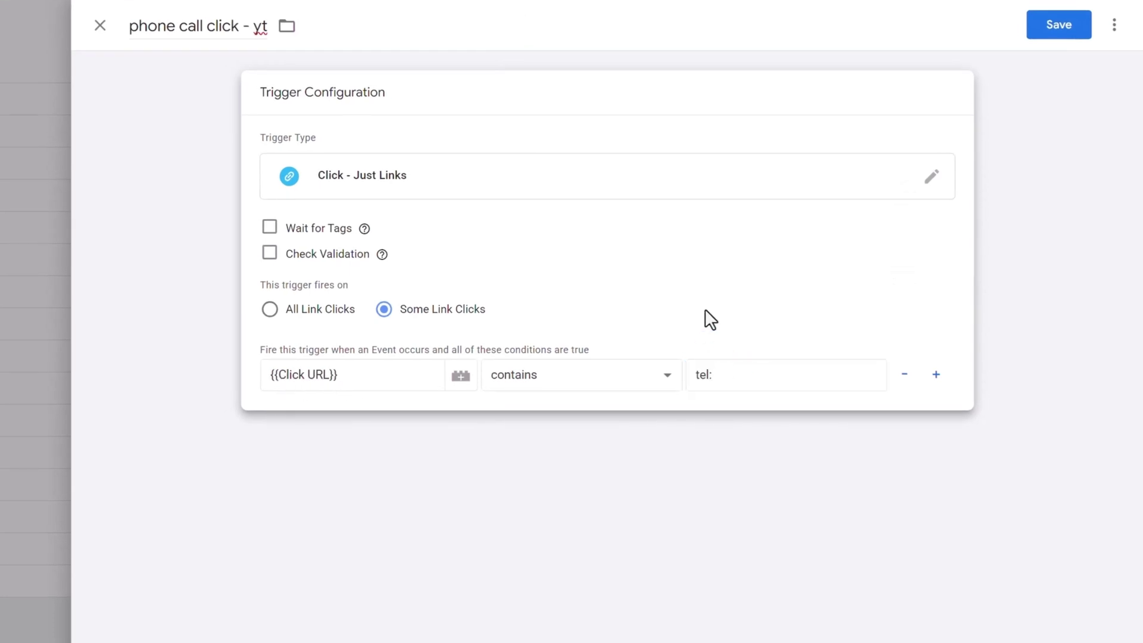
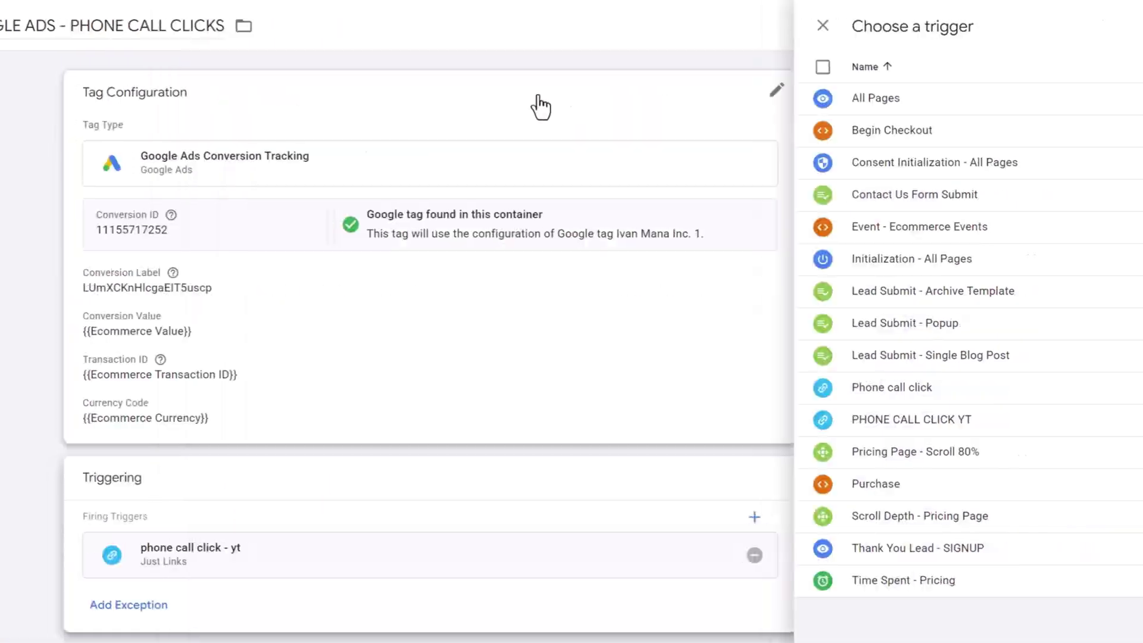
click(540, 107)
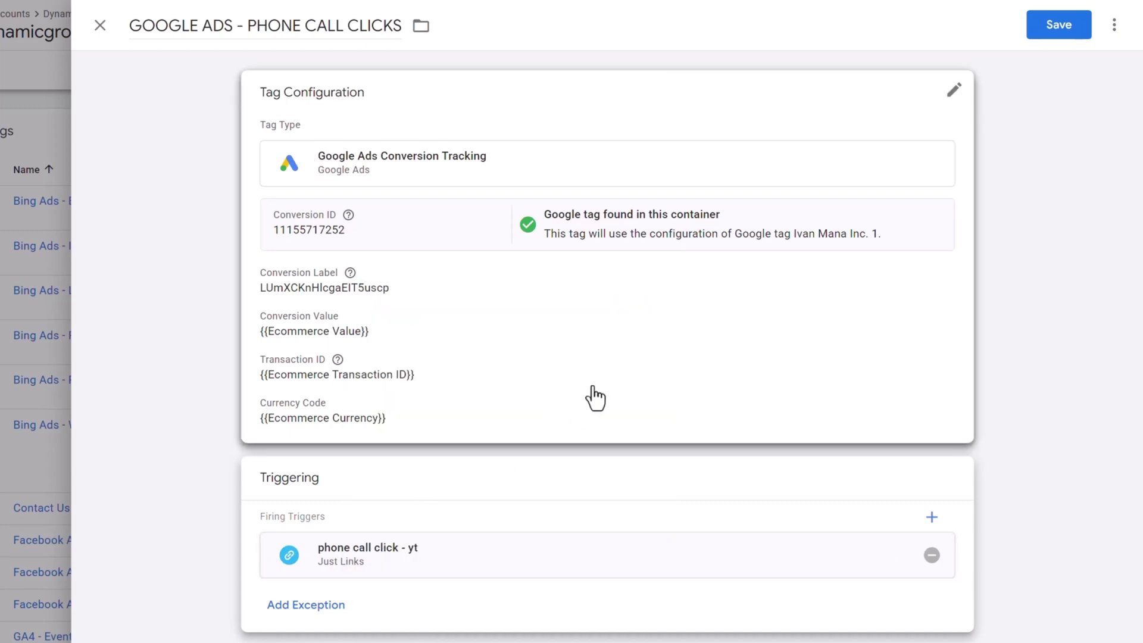
click(932, 517)
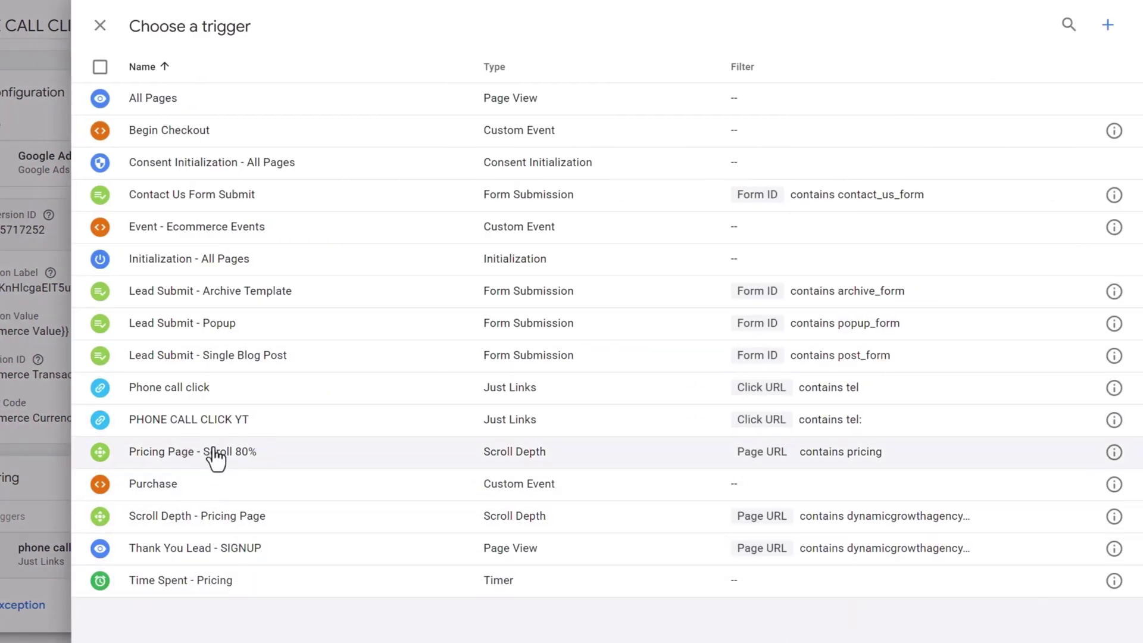
click(1108, 25)
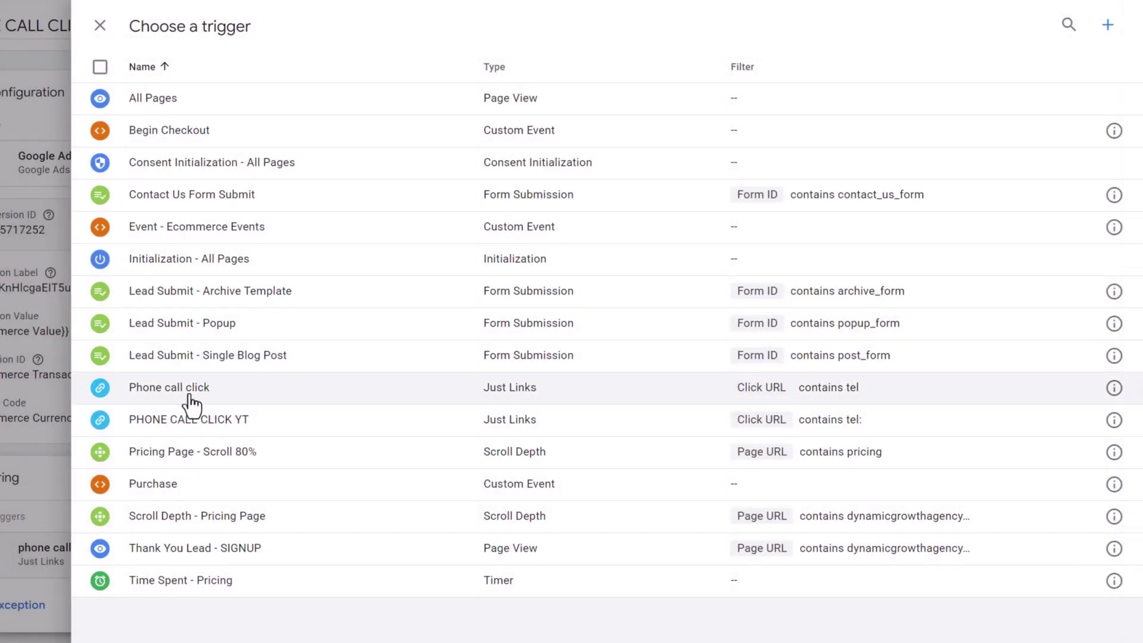
click(190, 395)
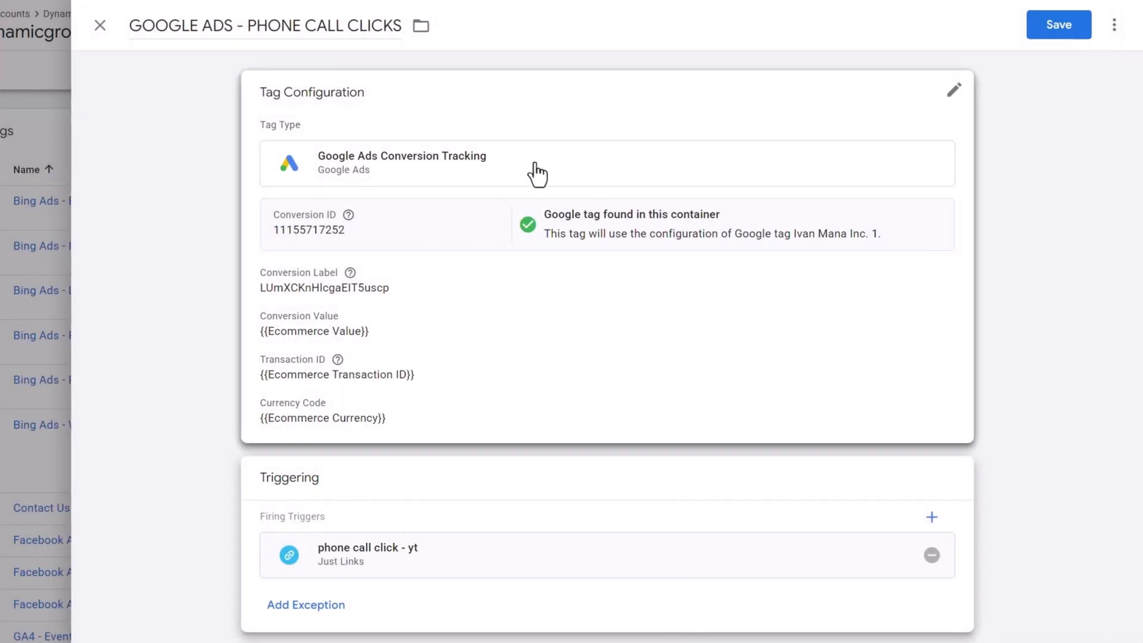
- Save the phone call clicks tag and sort the tags list by last edited, newest first
click(1058, 25)
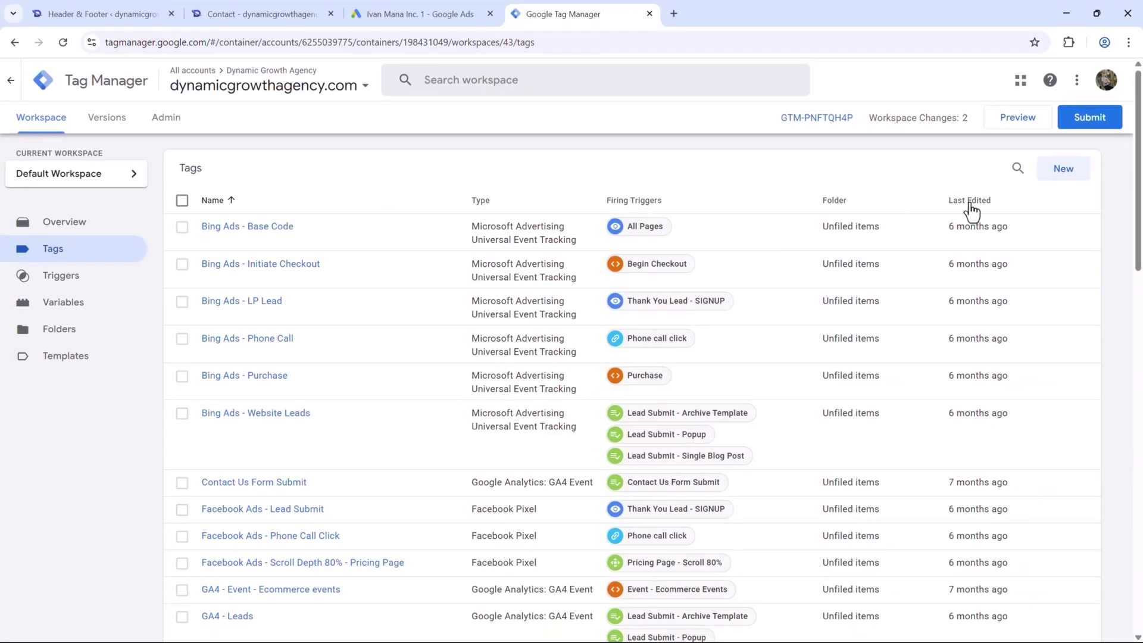
click(956, 188)
click(970, 205)
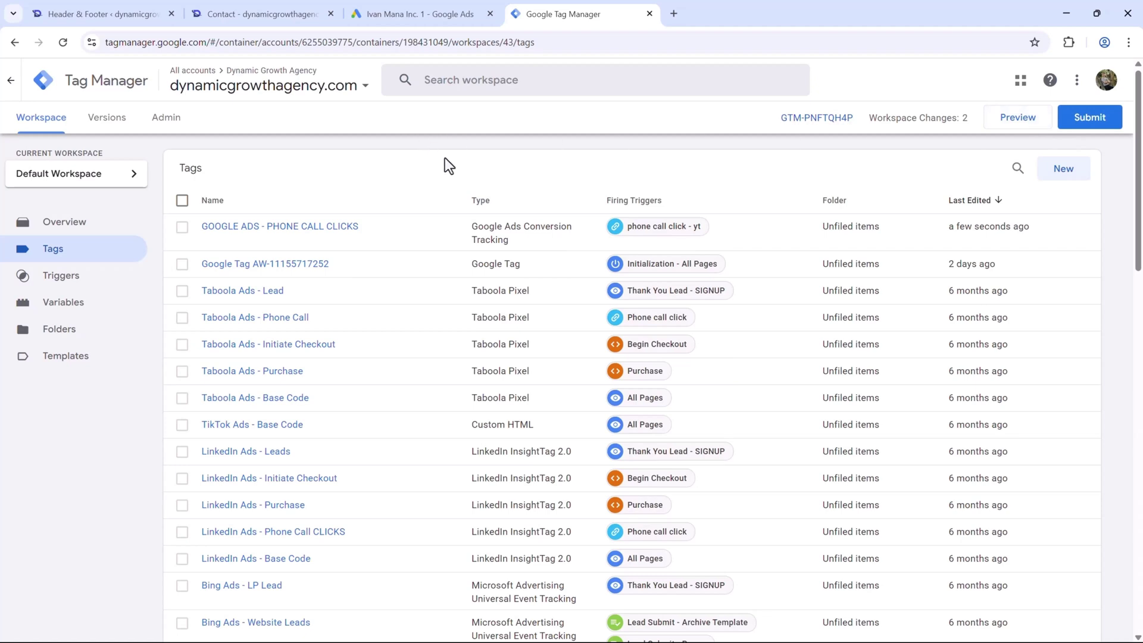
- Switch to Google Ads and finish the conversion setup to return to the conversions summary
click(400, 7)
scroll(281, 444, down, 2)
click(297, 577)
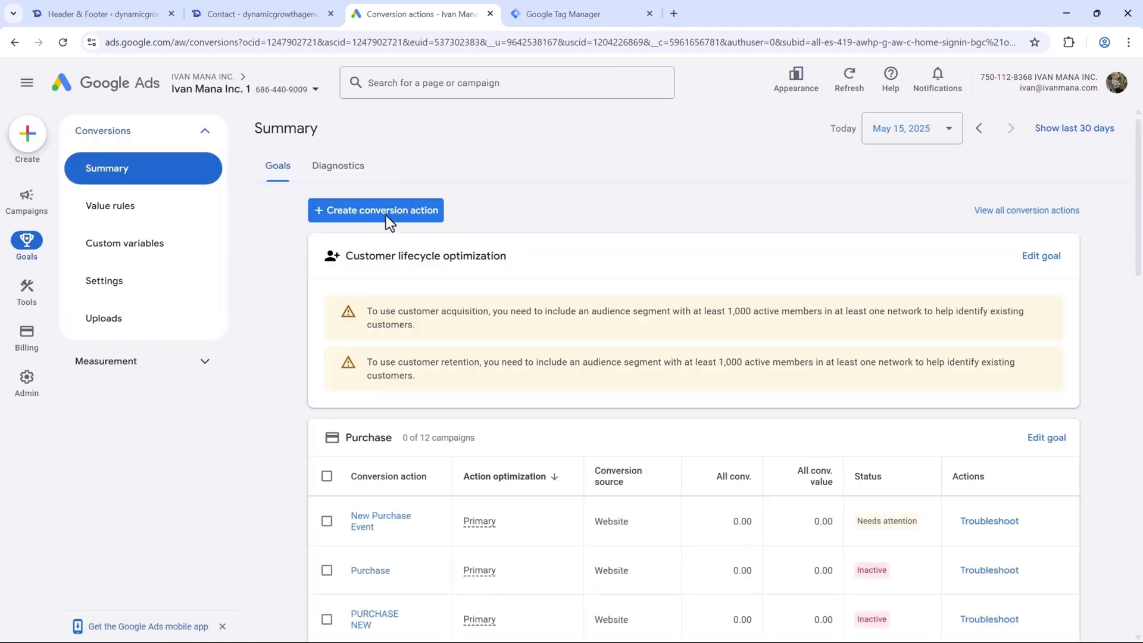
- Start a new conversion action, add Conversions from phone calls as a source and continue to the conversion categories
click(385, 215)
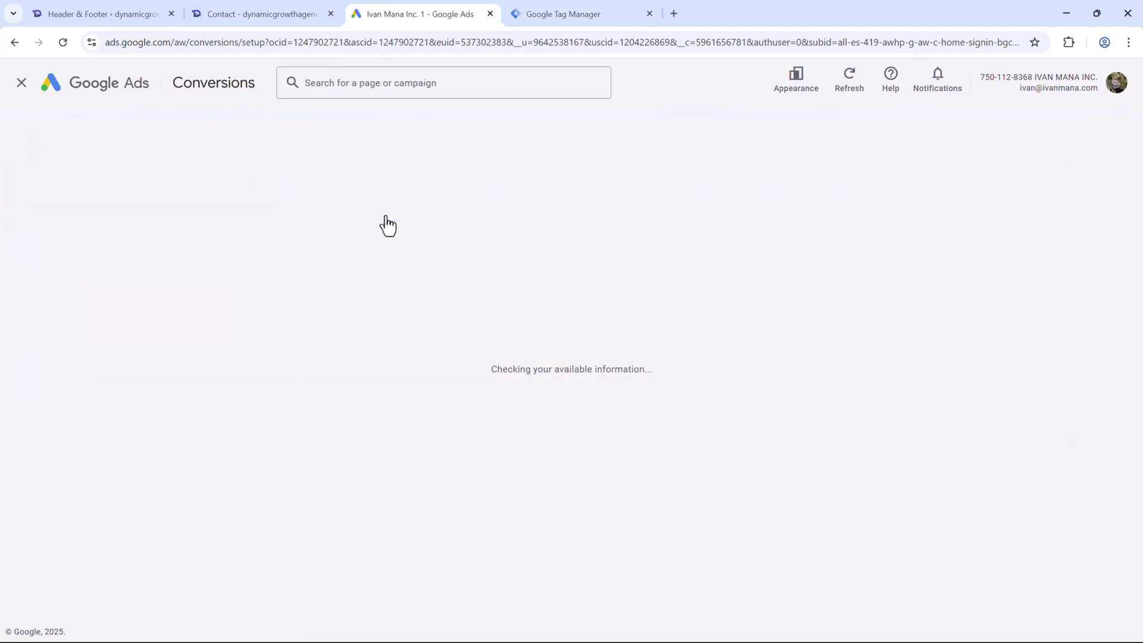
scroll(439, 381, down, 3)
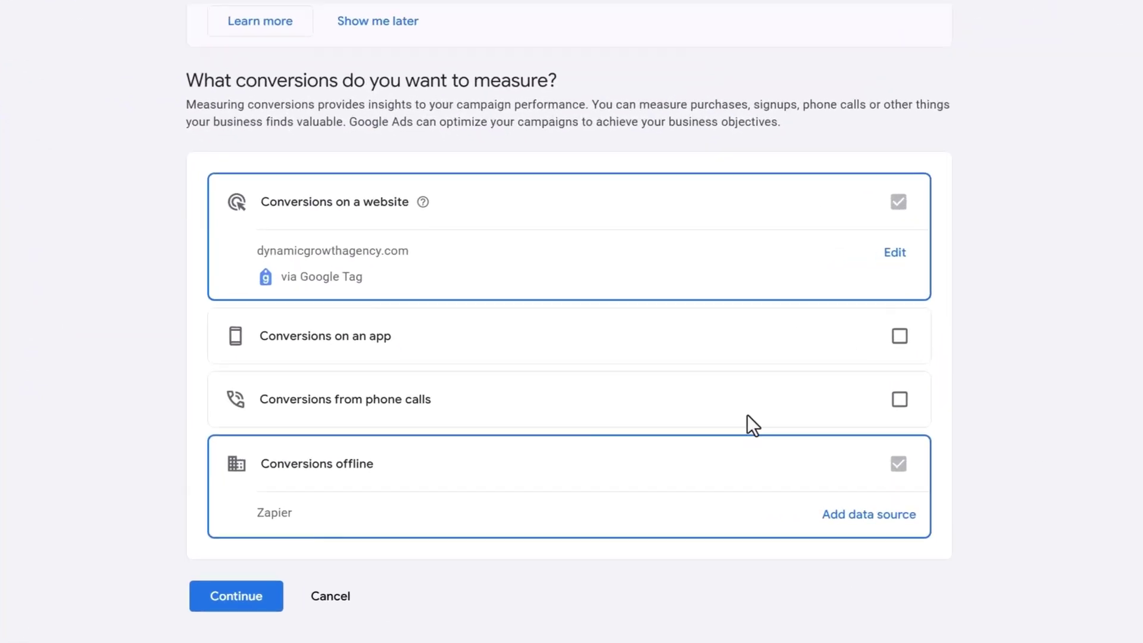
click(840, 410)
scroll(595, 428, down, 2)
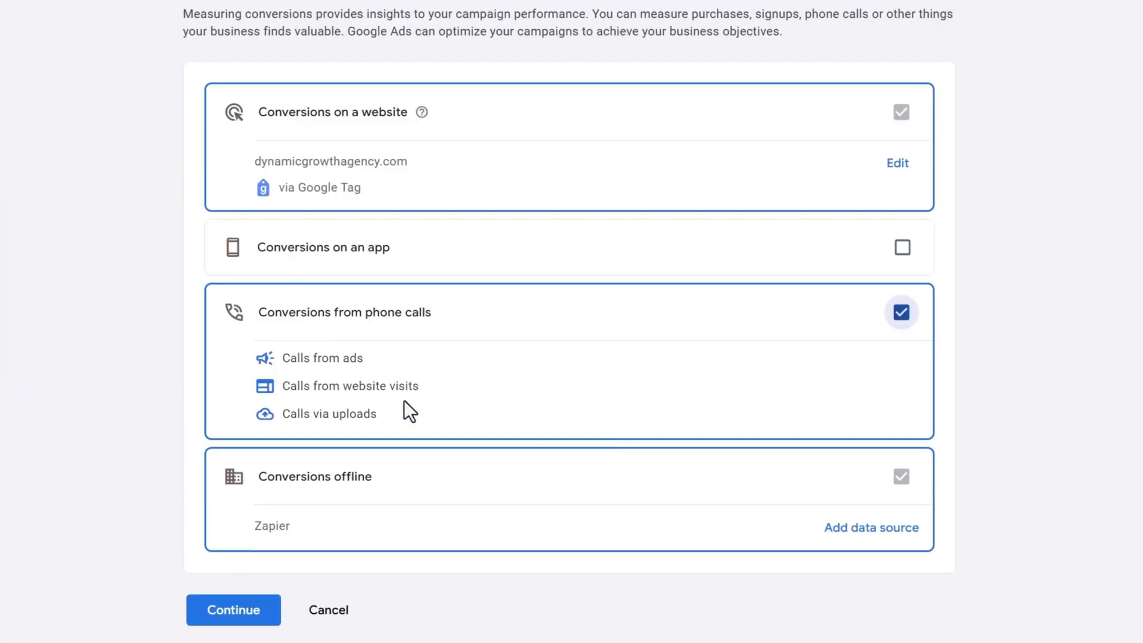
drag(281, 387, 420, 388)
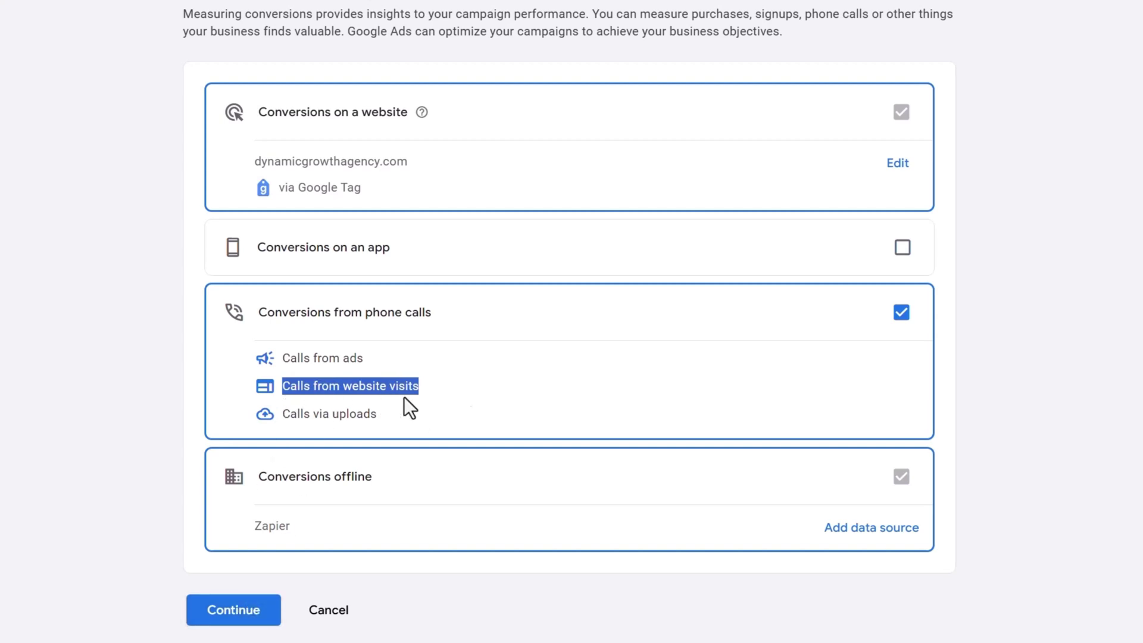
click(236, 619)
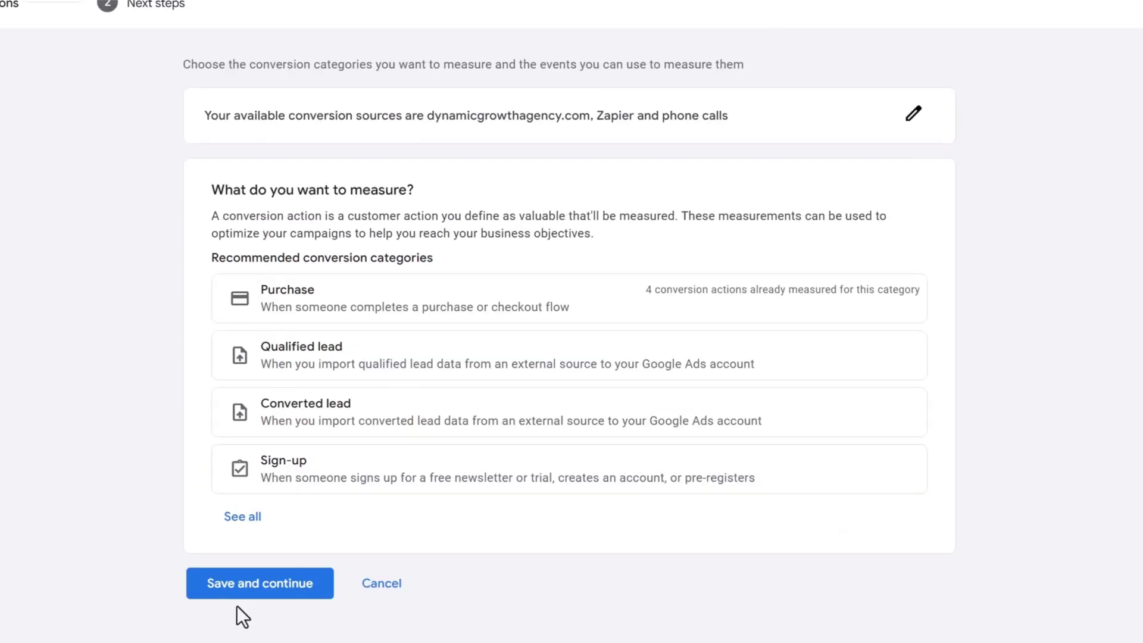
- Choose the Phone call lead category and set the website visits event to "Someone calls a number shown on my website"
click(243, 517)
scroll(250, 401, down, 3)
scroll(200, 391, down, 2)
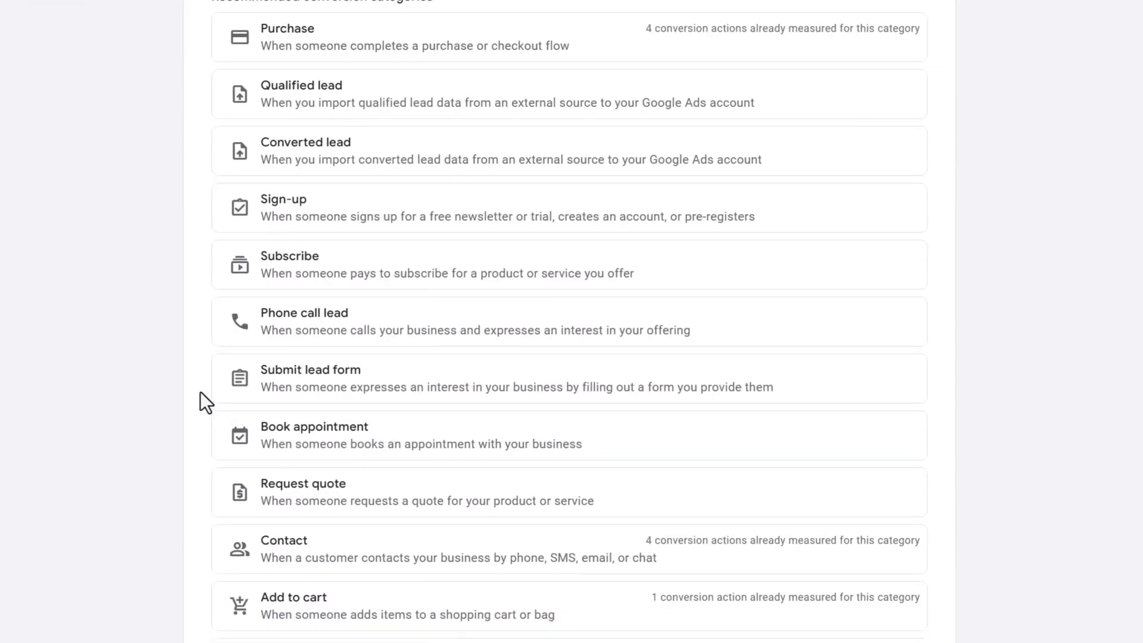
click(312, 327)
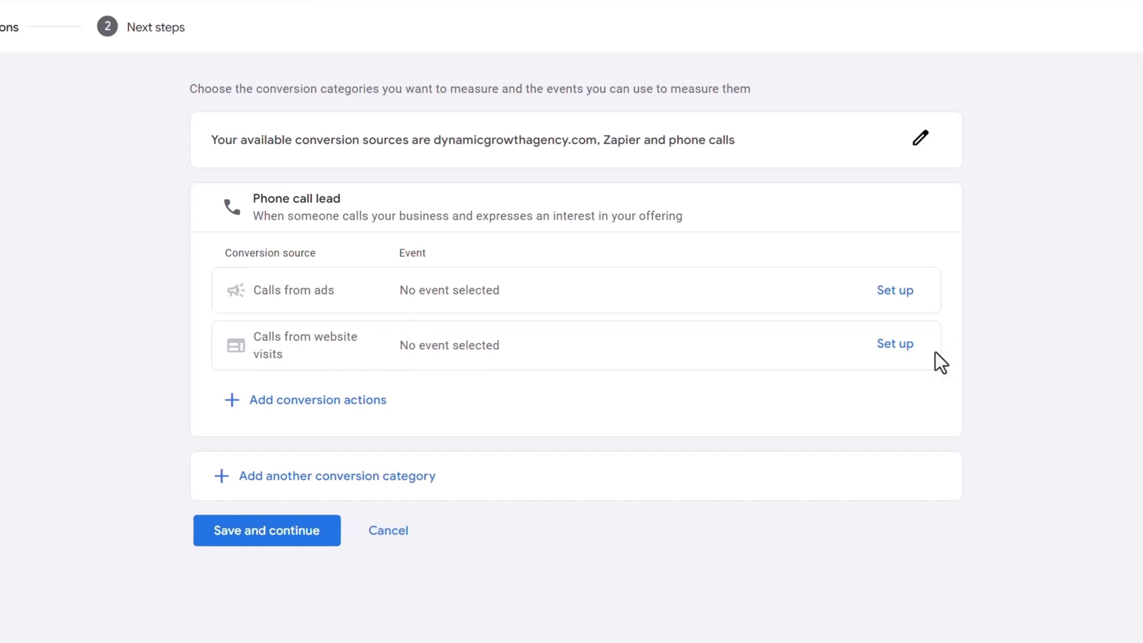
click(890, 345)
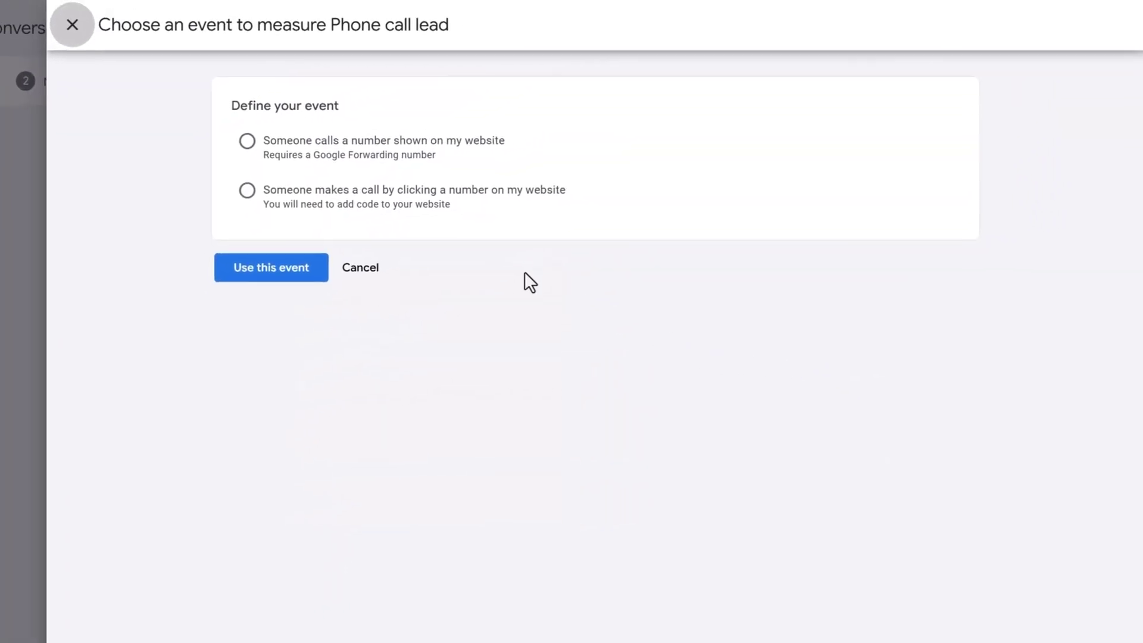
click(334, 148)
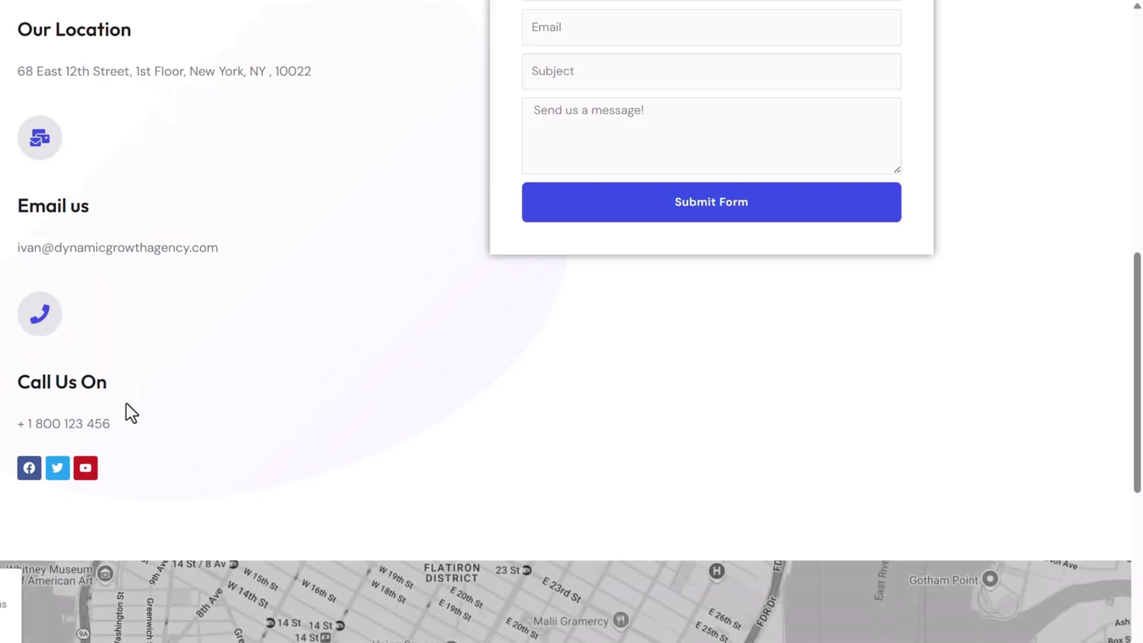
- Copy the contact page's phone number into the displayed-number field and enter the United States phone number that callers should reach
drag(137, 427, 47, 430)
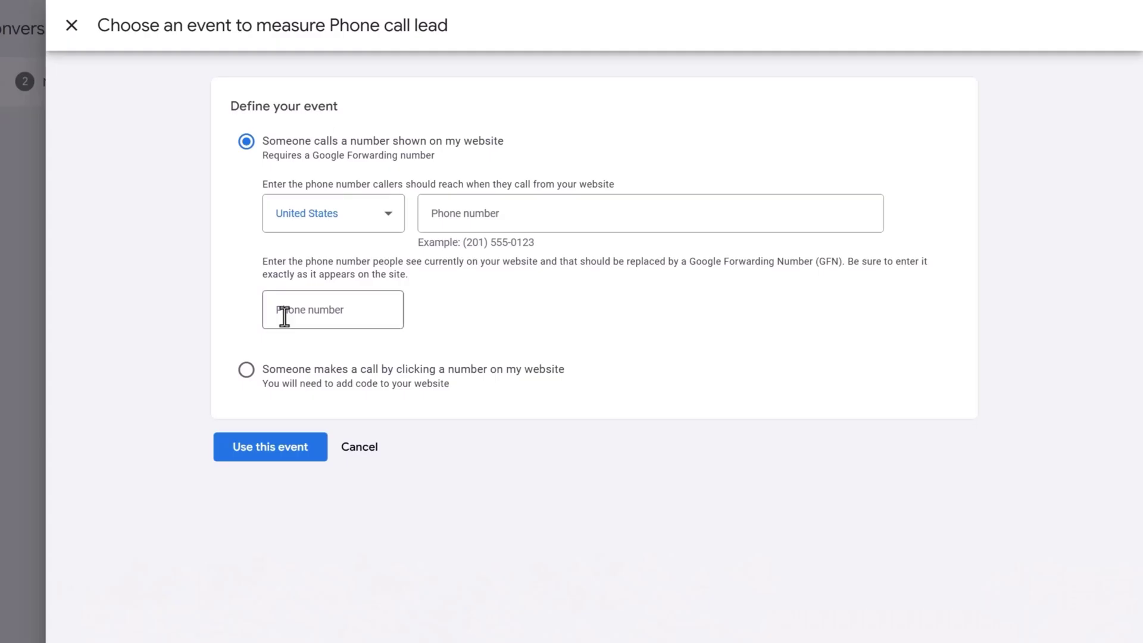
click(284, 316)
text(800 123 456)
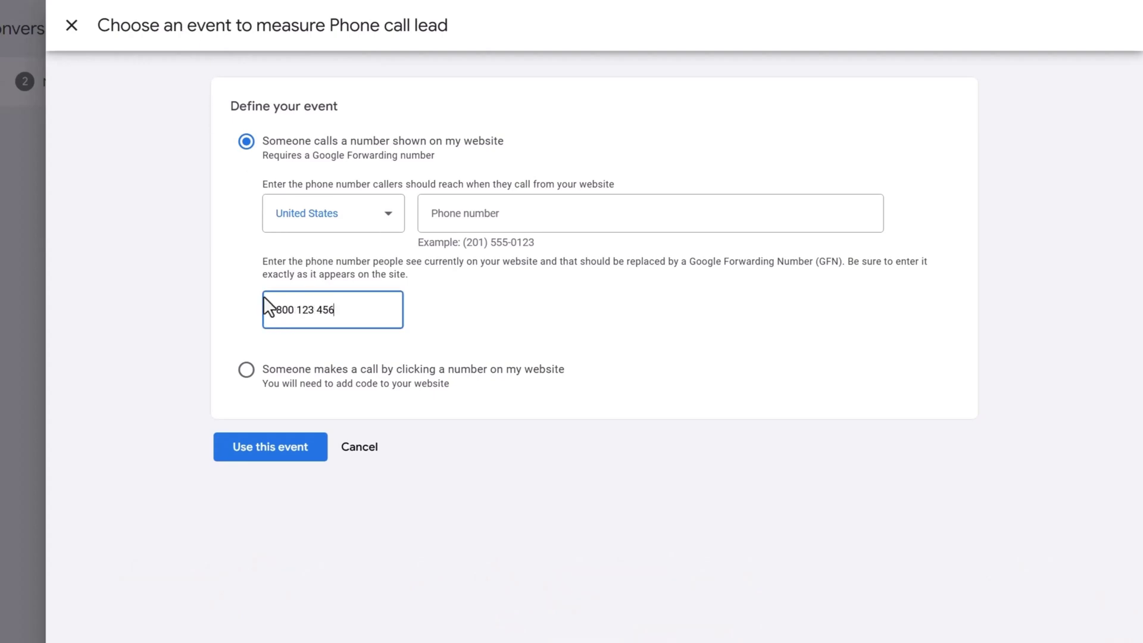
drag(356, 307, 242, 310)
click(508, 258)
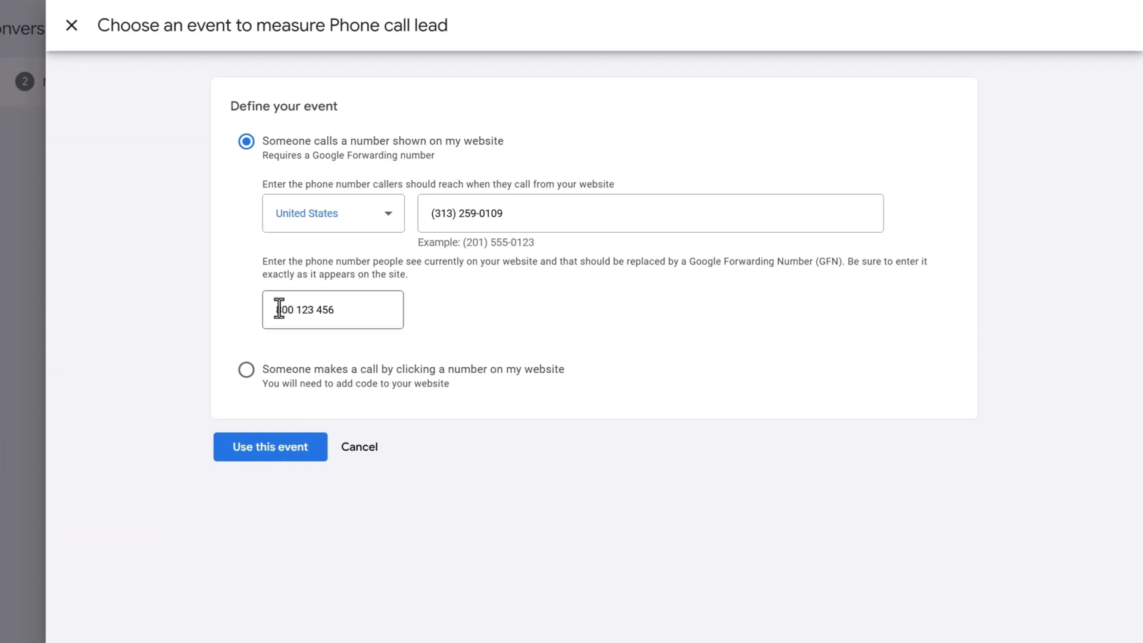
- Use the website call event and name its conversion action "PHONE CALL DURATION > 50 SECONDS" in the conversion settings
click(269, 449)
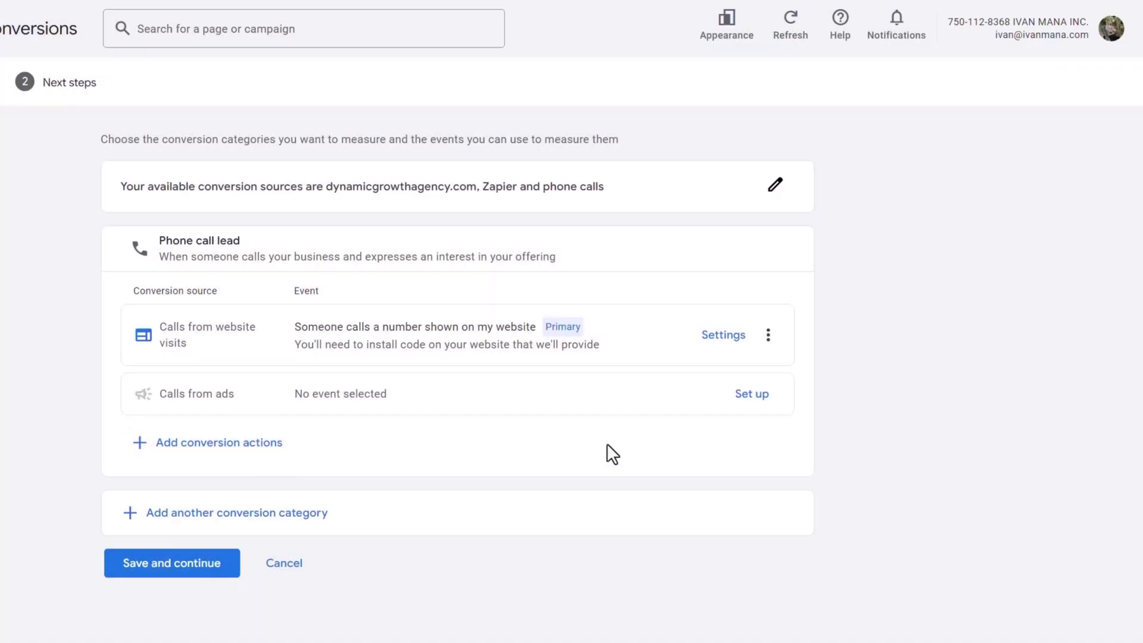
click(734, 337)
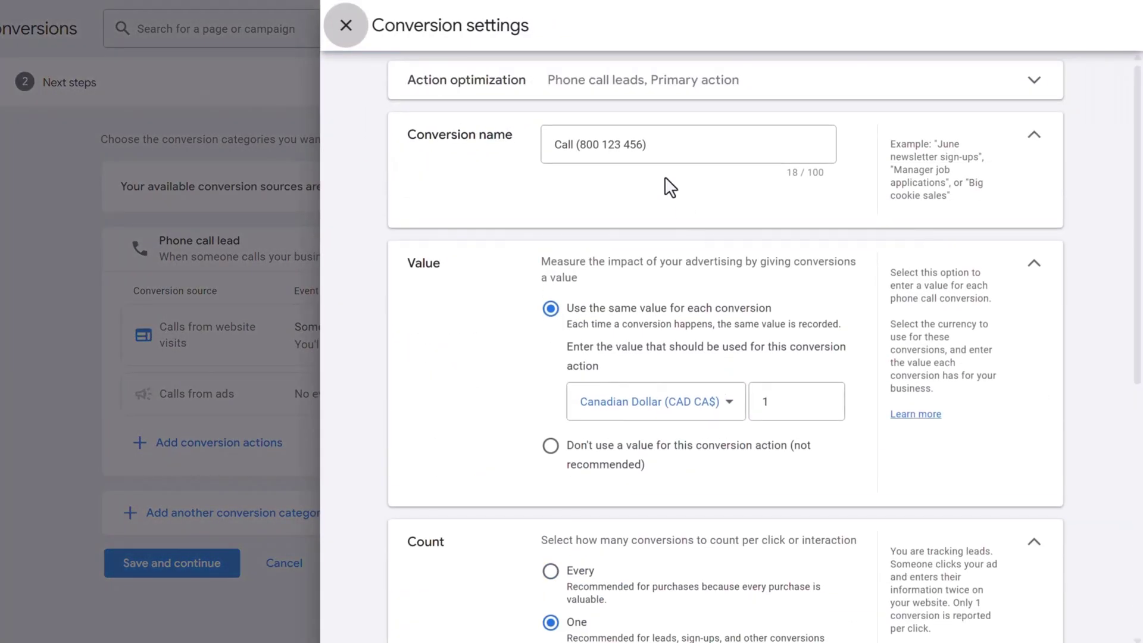
click(684, 79)
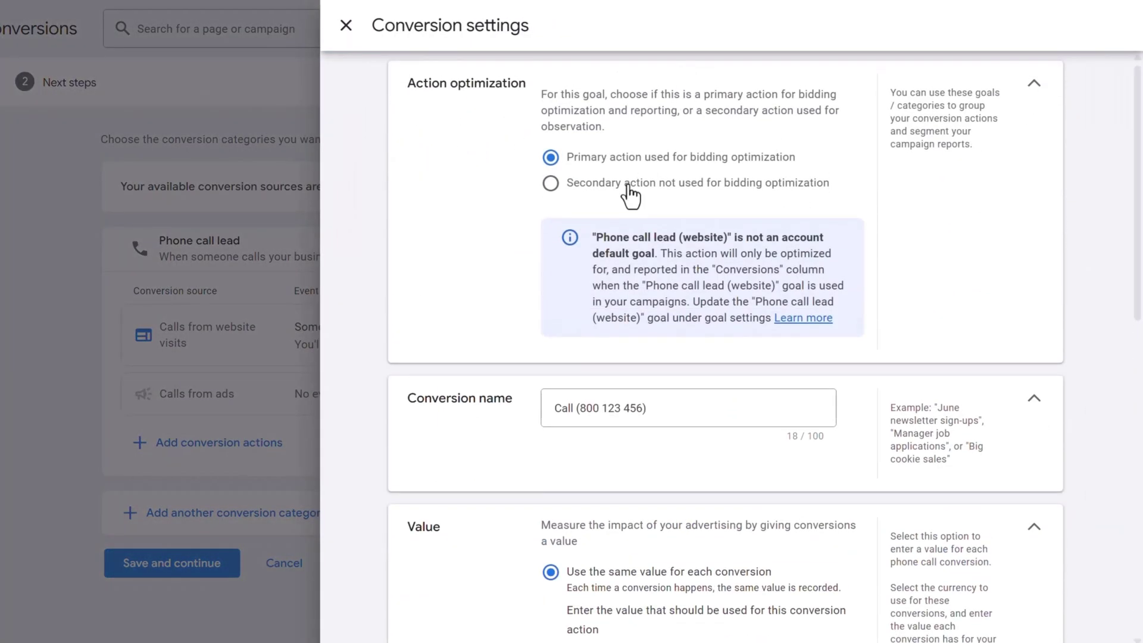
scroll(540, 408, down, 1)
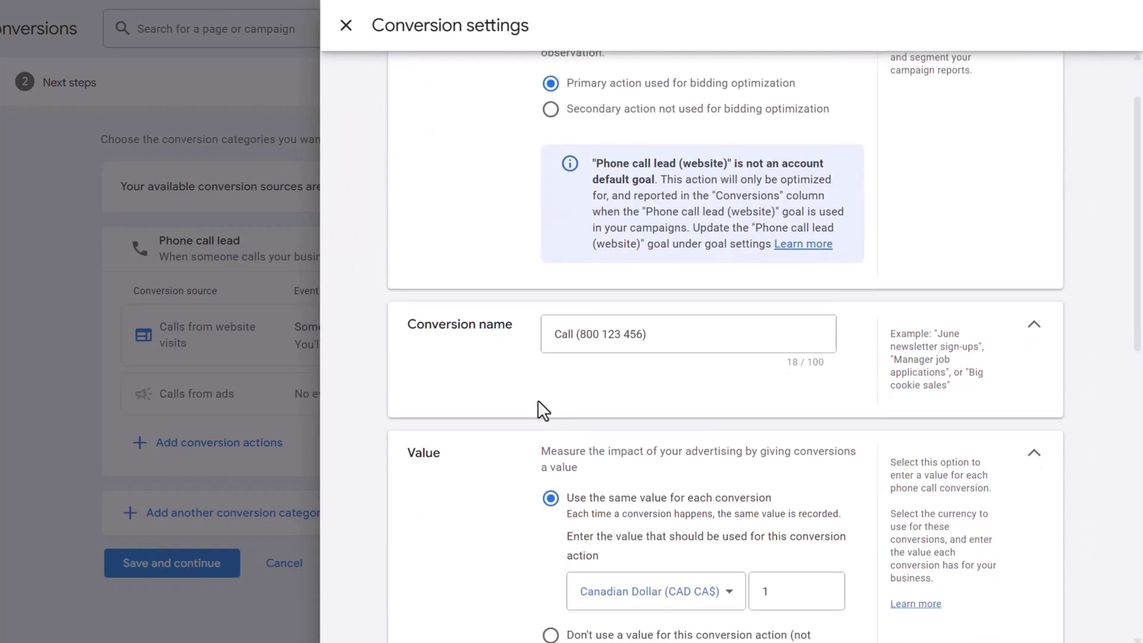
click(679, 329)
drag(676, 327, 489, 316)
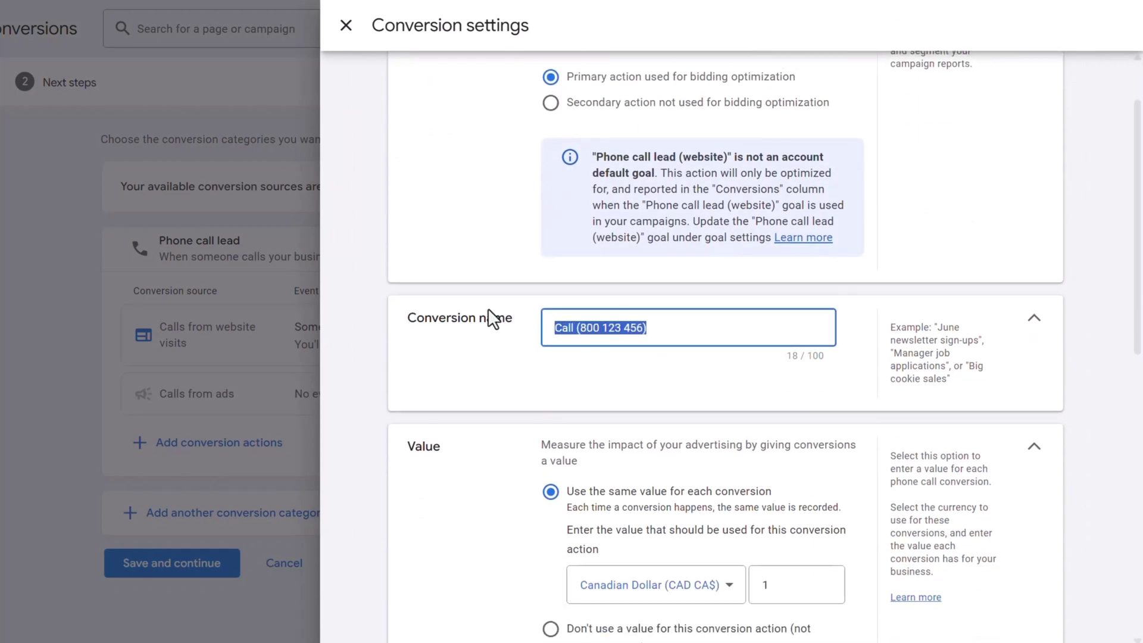
text(PHONE CALL )
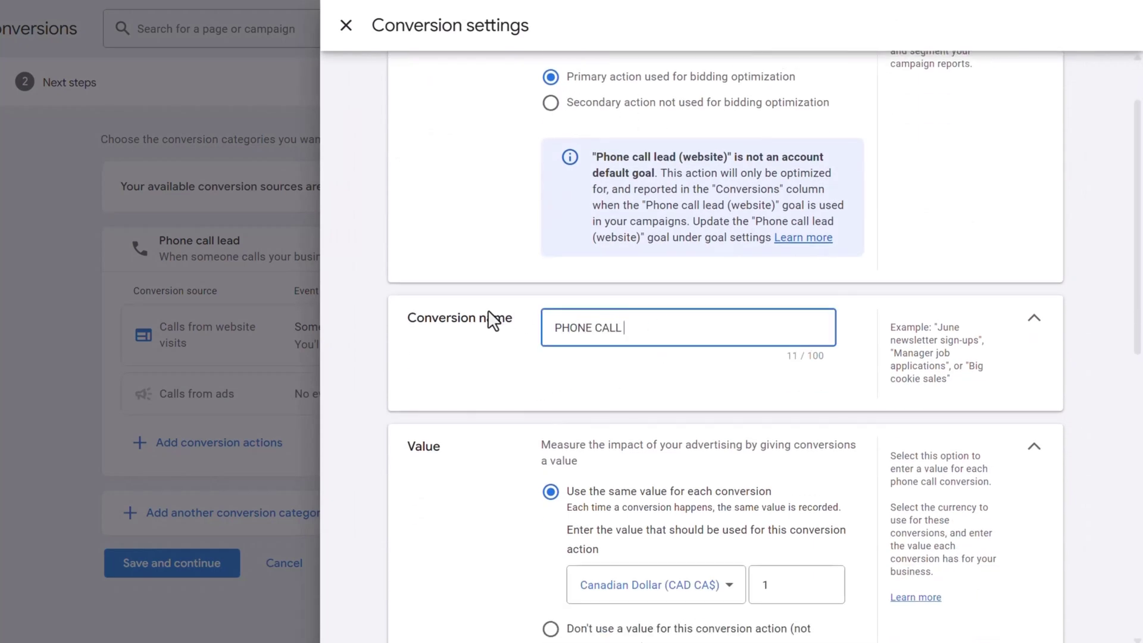
text(DURATION > 50 SECONDS)
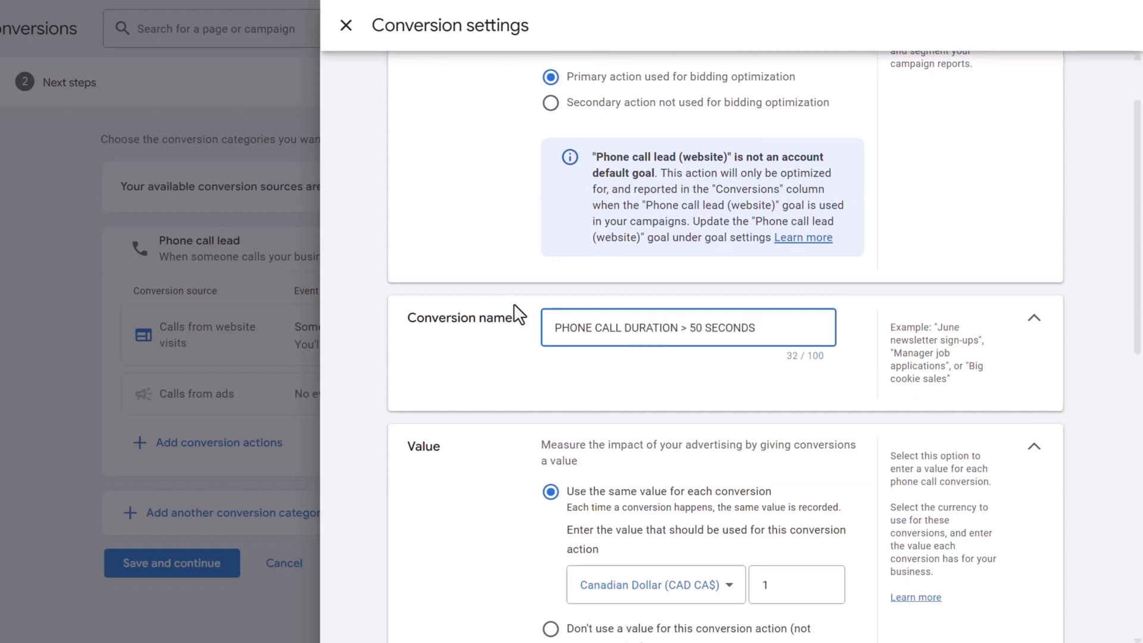
- Review the remaining conversion settings, save them, and save the Phone call lead category to continue to the final setup page
scroll(518, 315, down, 2)
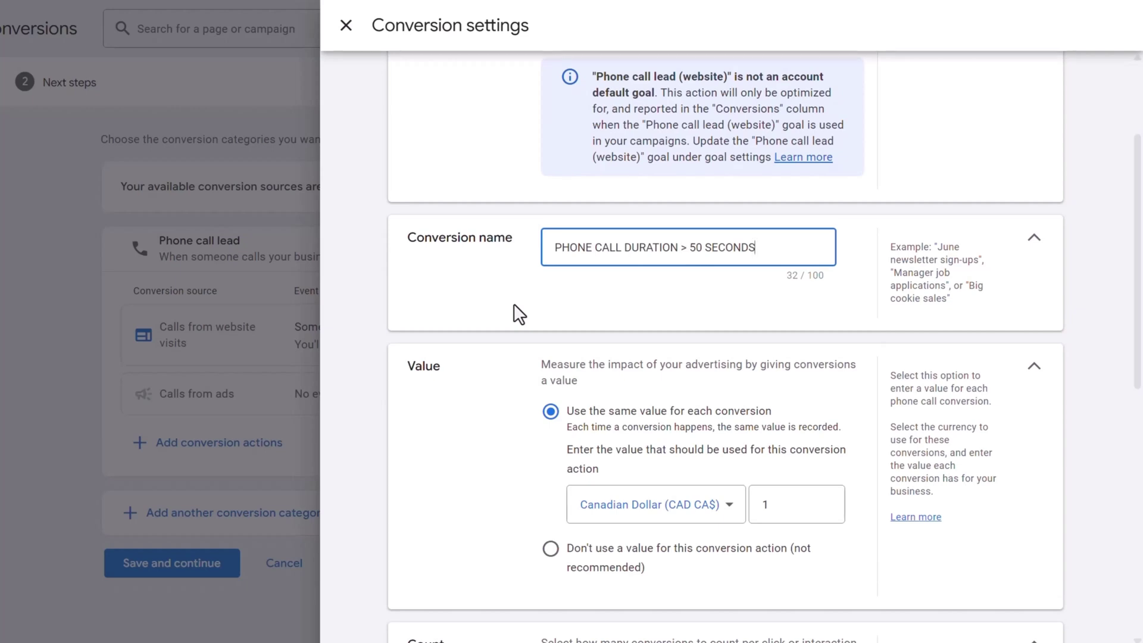
scroll(518, 357, down, 3)
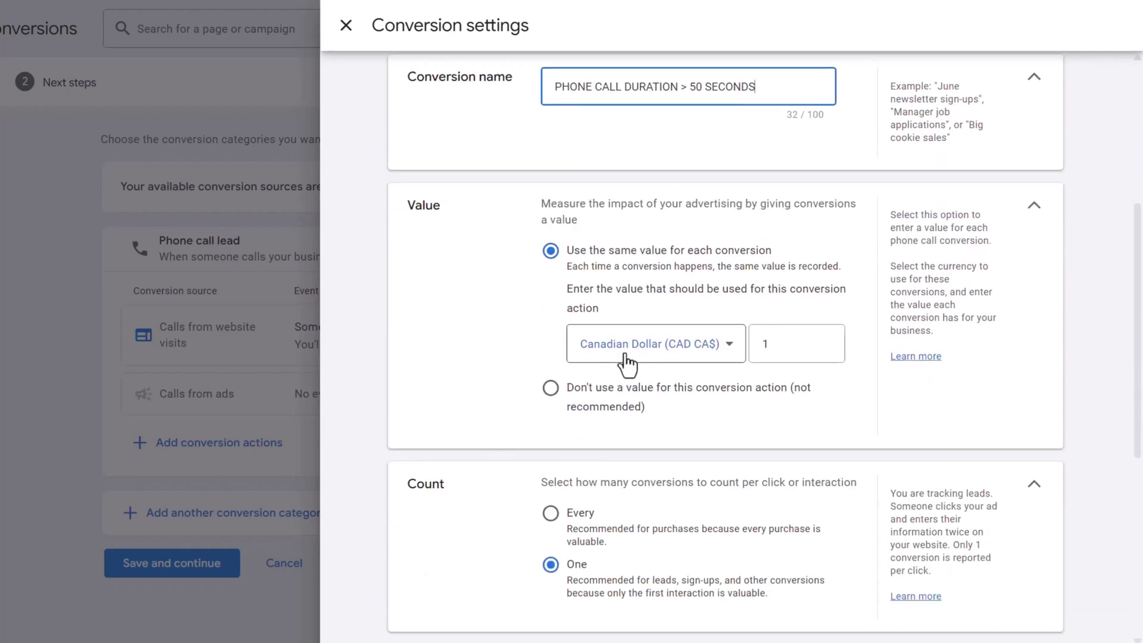
scroll(561, 508, down, 4)
scroll(673, 333, down, 3)
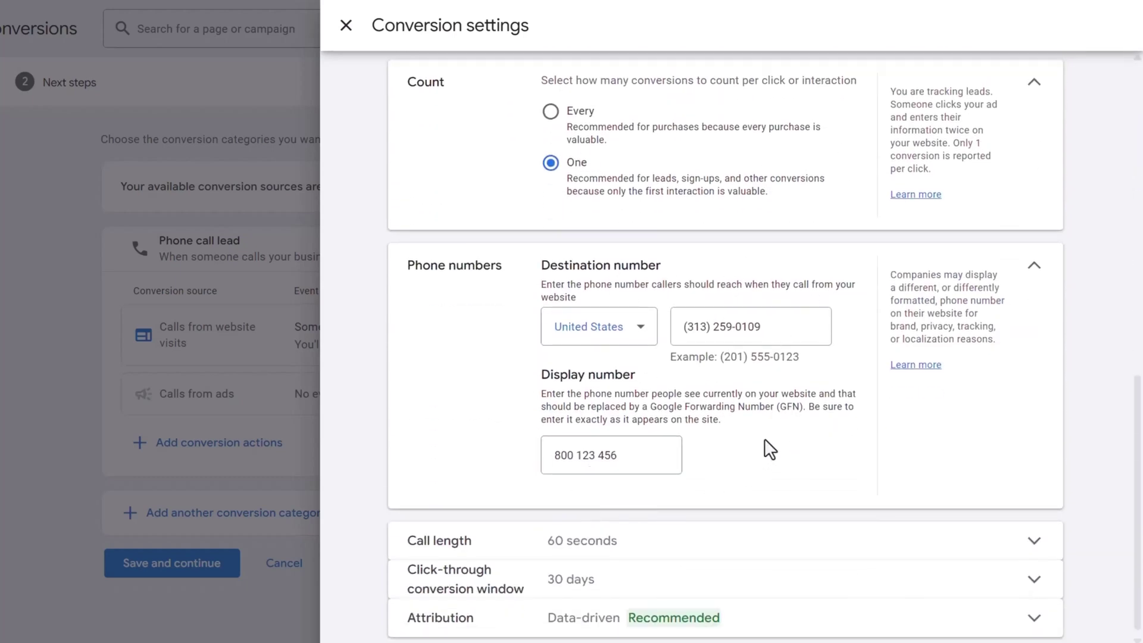
scroll(764, 439, down, 2)
click(364, 613)
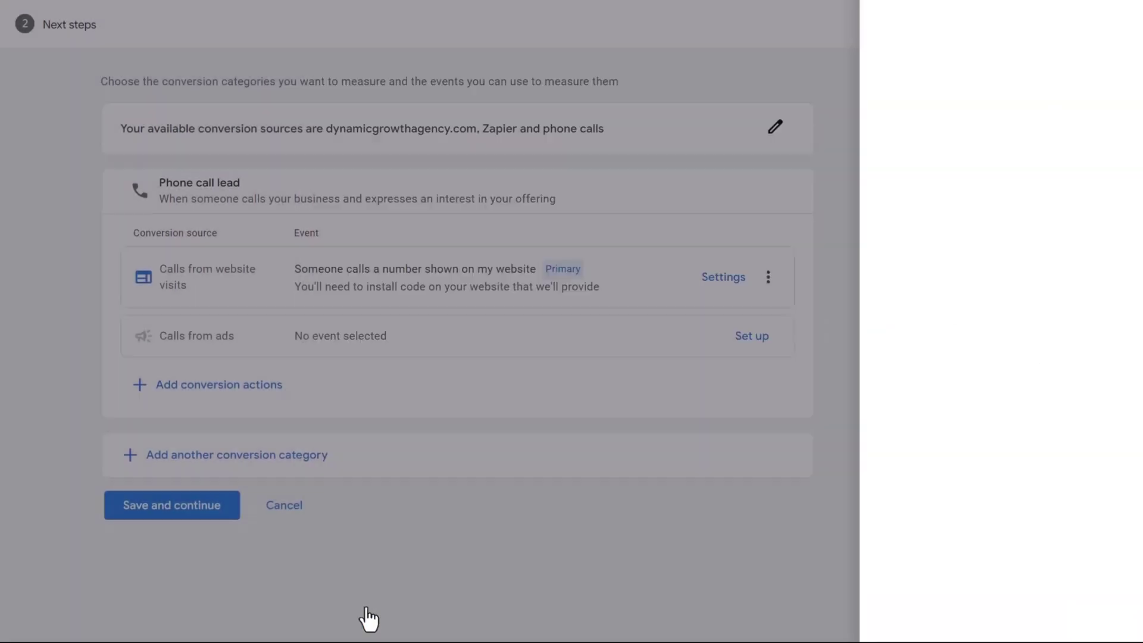
click(185, 512)
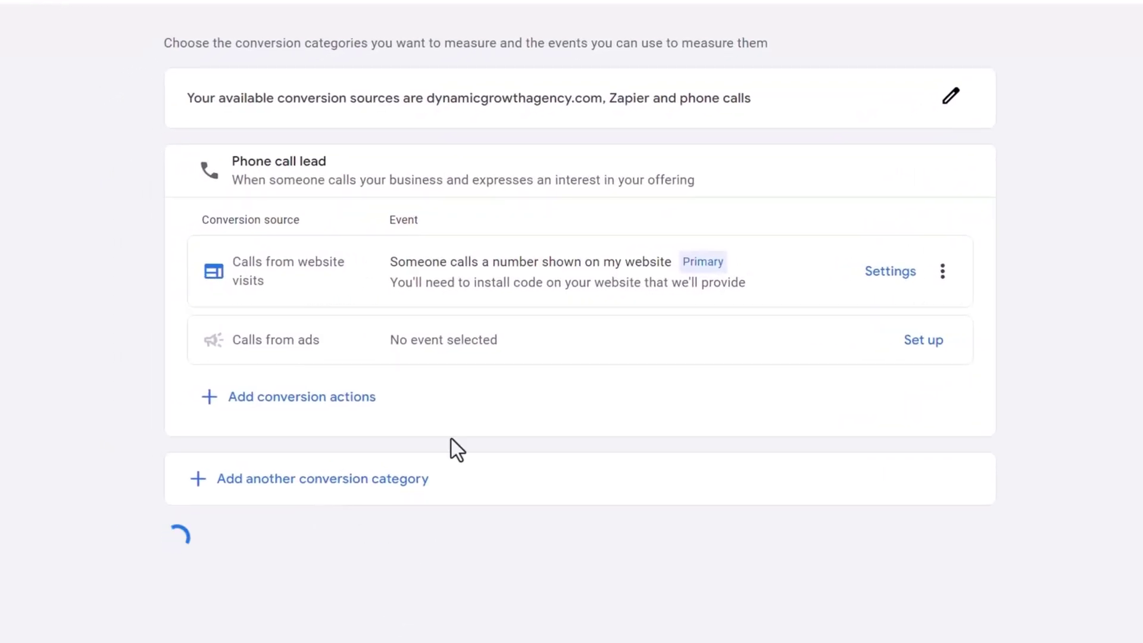
- Examine the conversion ID, label and phone number in the event snippet for PHONE CALL DURATION > 50 SECONDS, and close it
scroll(687, 307, down, 3)
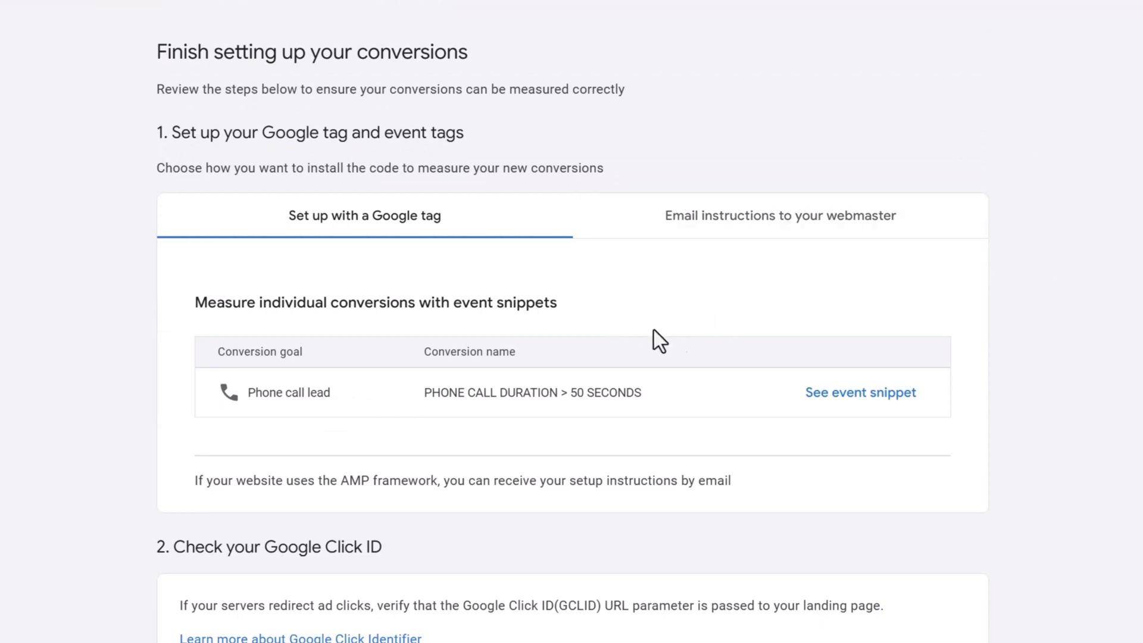
click(845, 395)
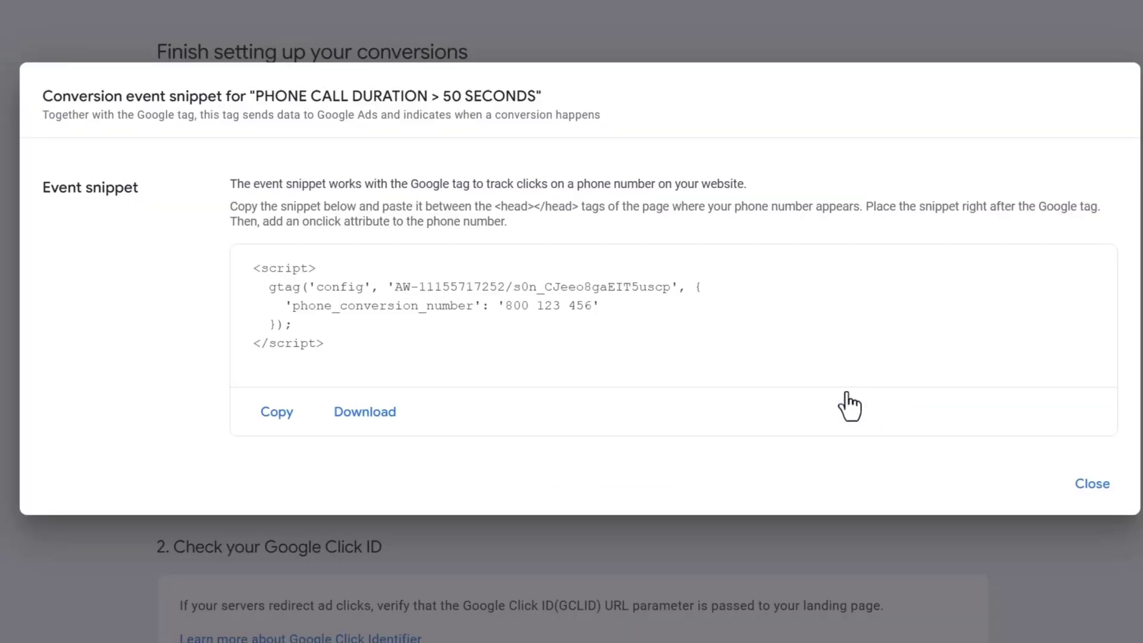
drag(419, 287, 511, 294)
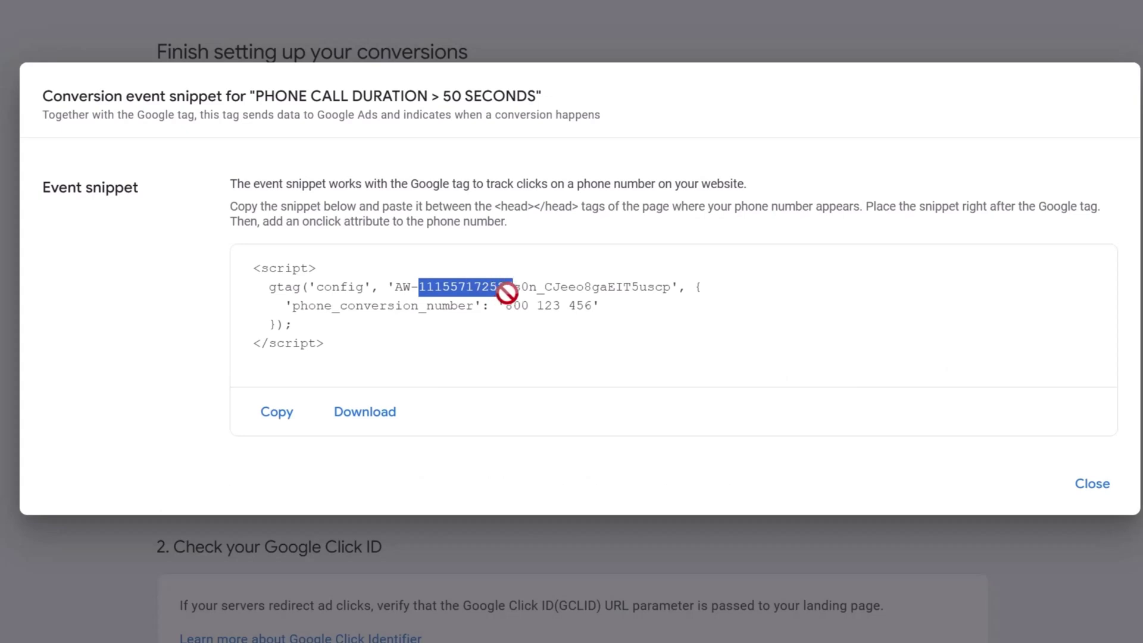
click(511, 292)
click(510, 293)
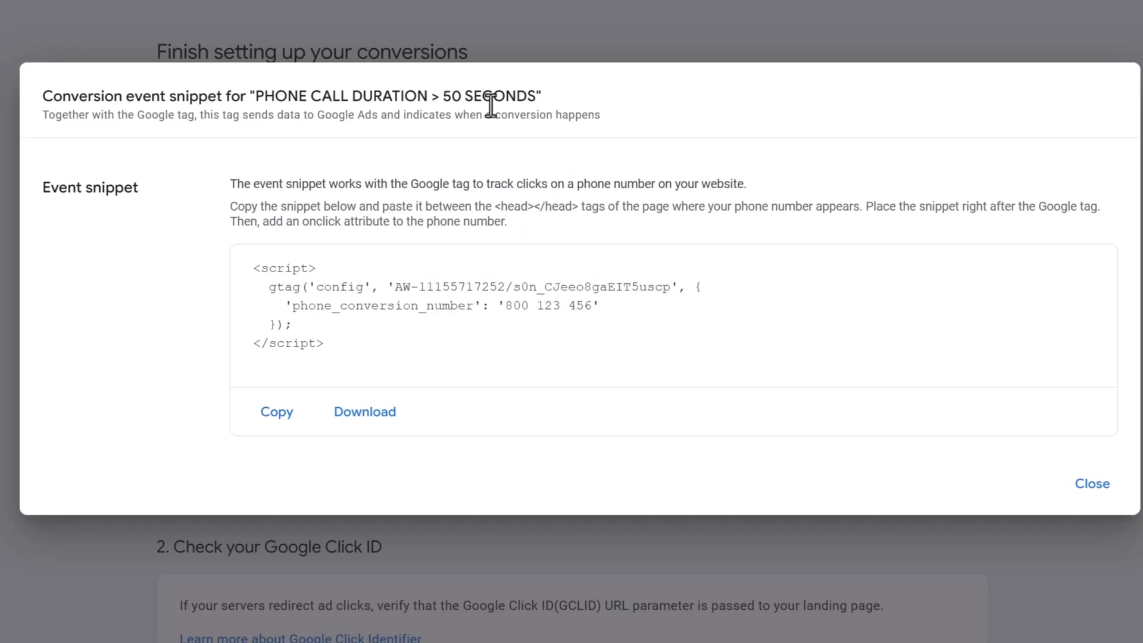
click(1093, 484)
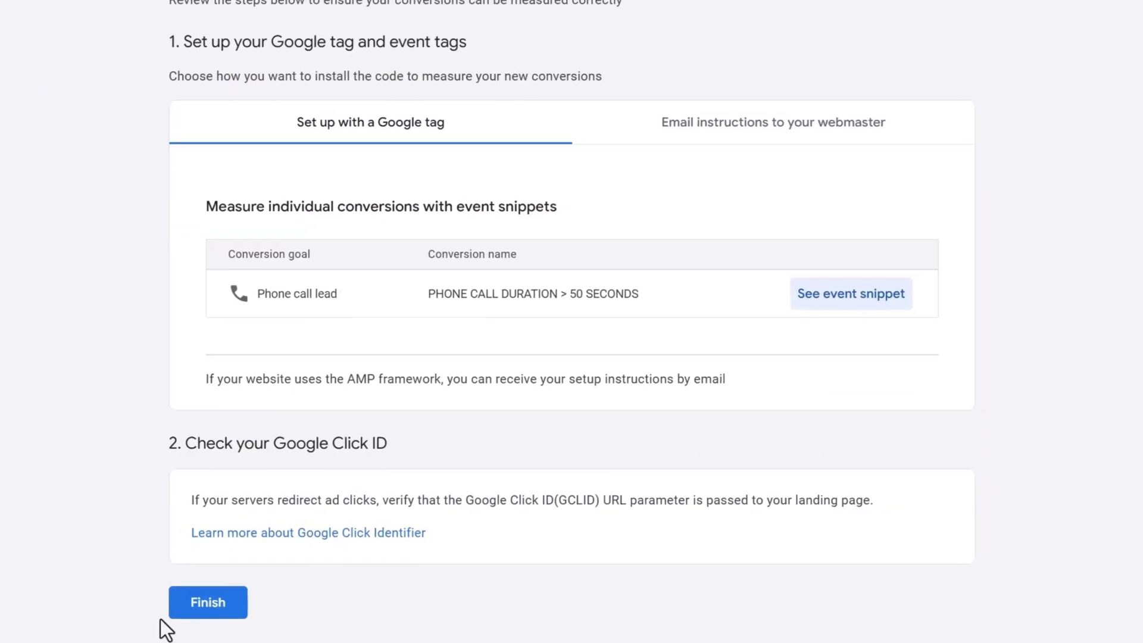
- Finish the conversion setup and open the settings of the PHONE CALL DURATION > 50 SECONDS action for editing
click(314, 582)
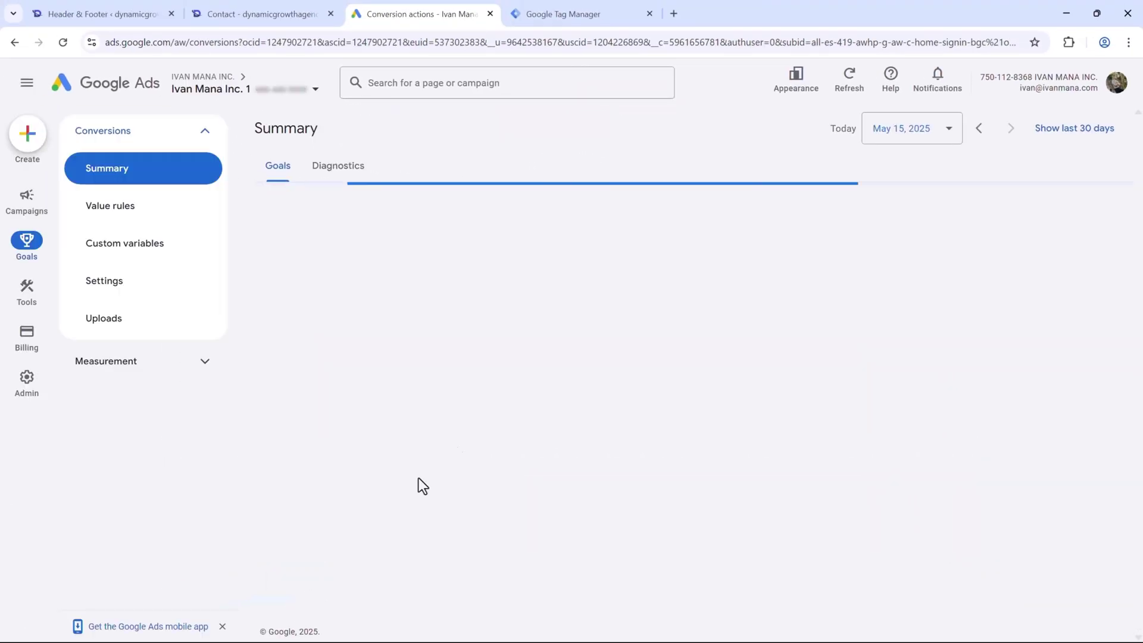
scroll(420, 360, down, 9)
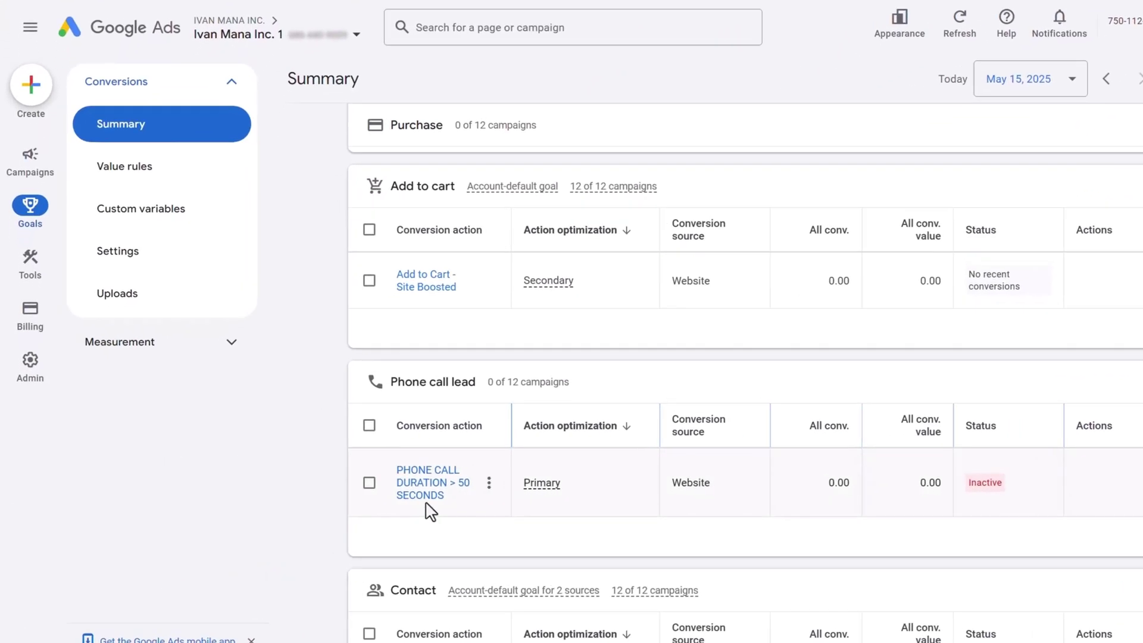
click(370, 495)
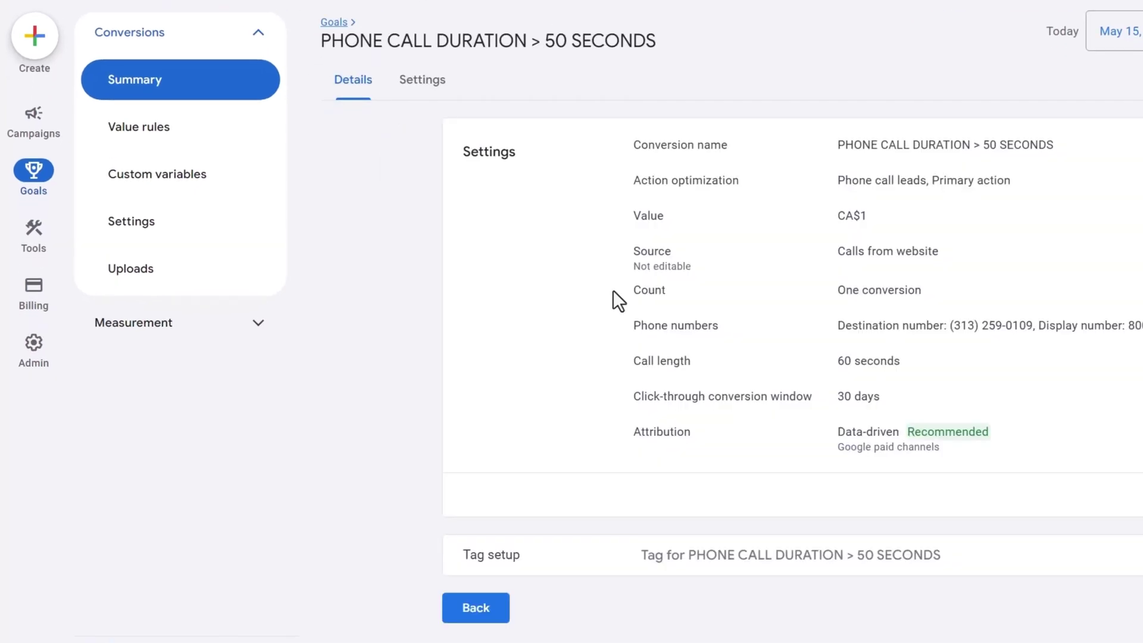
click(897, 510)
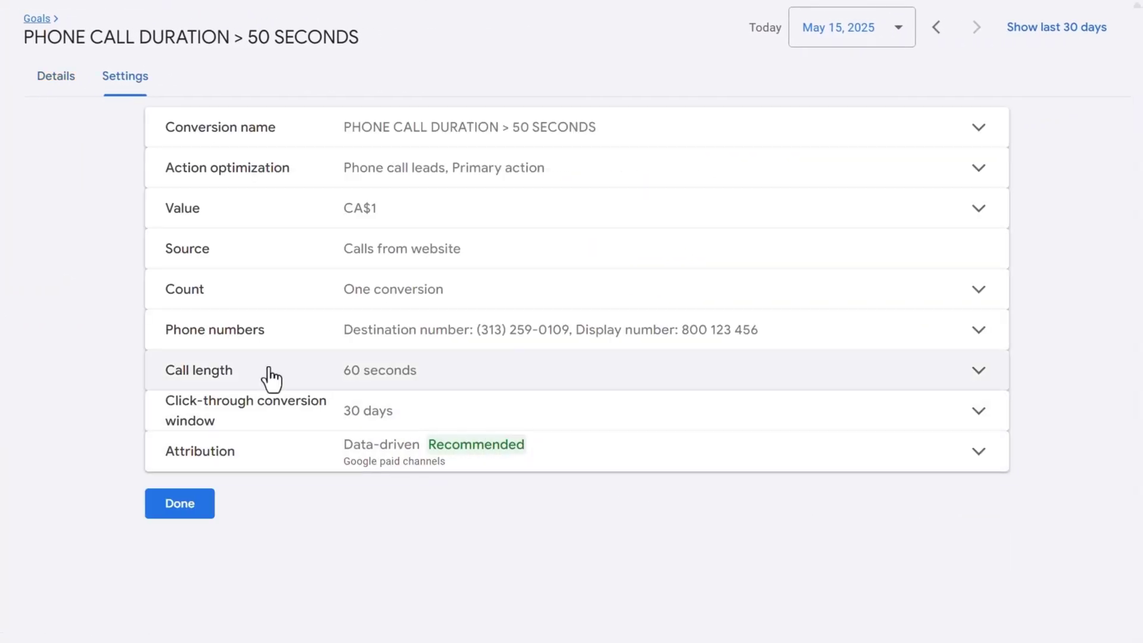
- Set the conversion action's minimum call length to 50 seconds, save it and finish editing the settings
click(371, 374)
double_click(369, 428)
text(50)
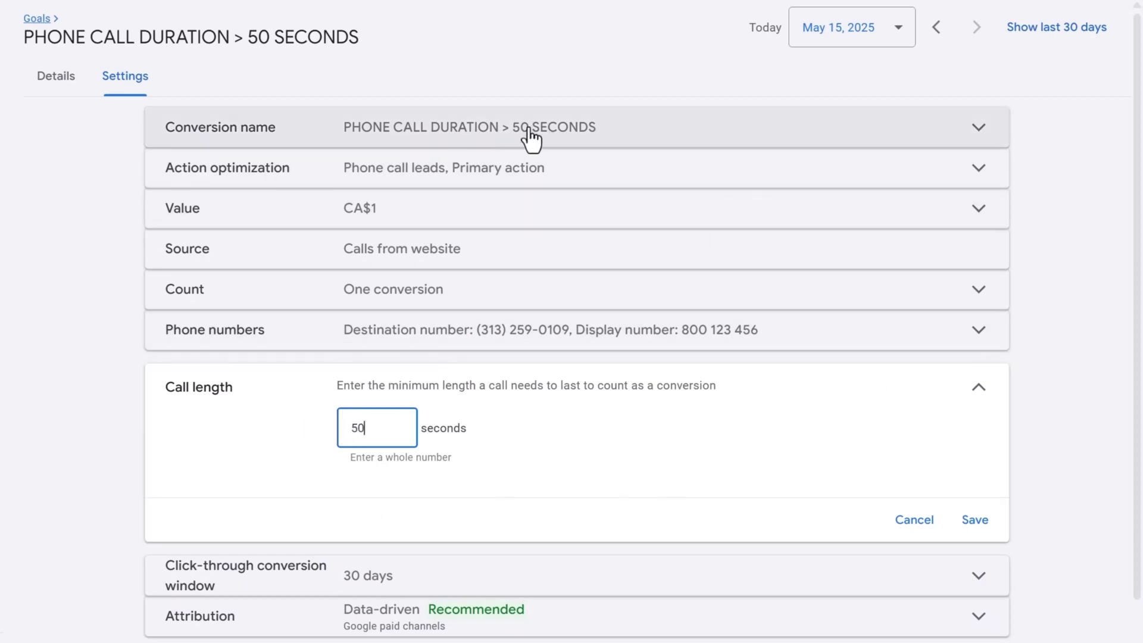
click(977, 535)
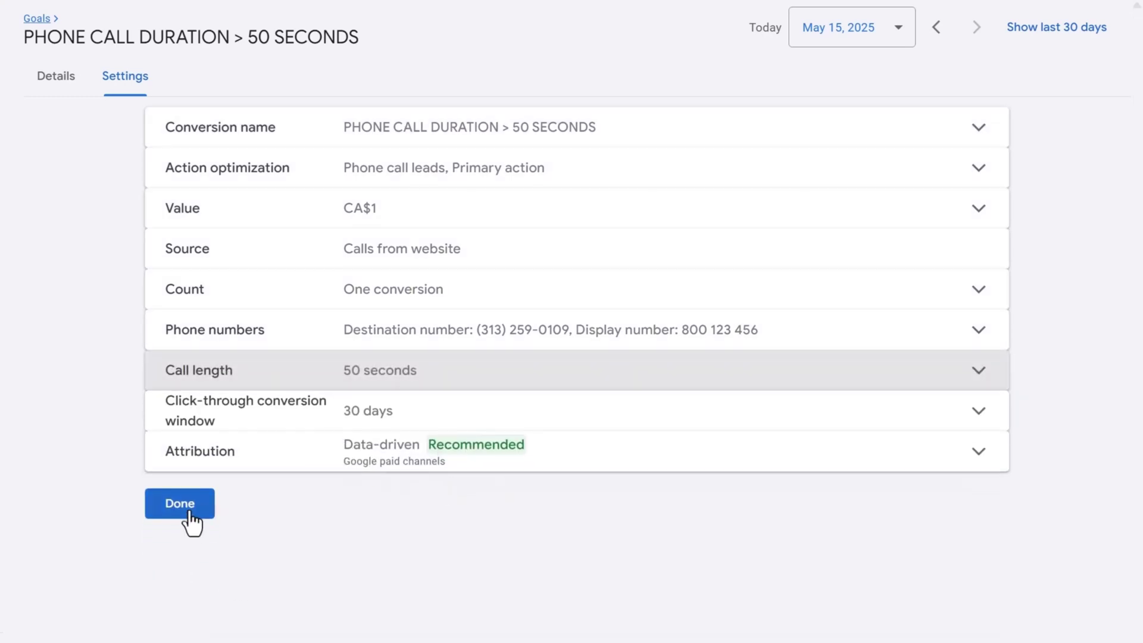
click(189, 503)
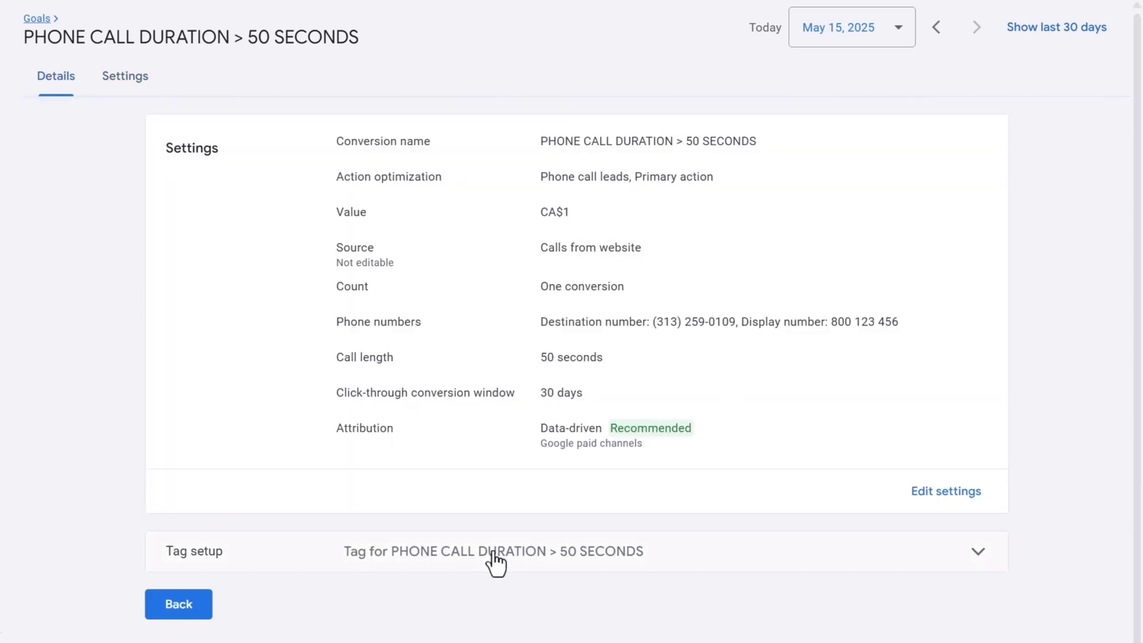
- In the conversion's tag setup, choose Install the tag yourself, download the phone snippet and open the downloaded text file
click(496, 563)
scroll(452, 541, down, 3)
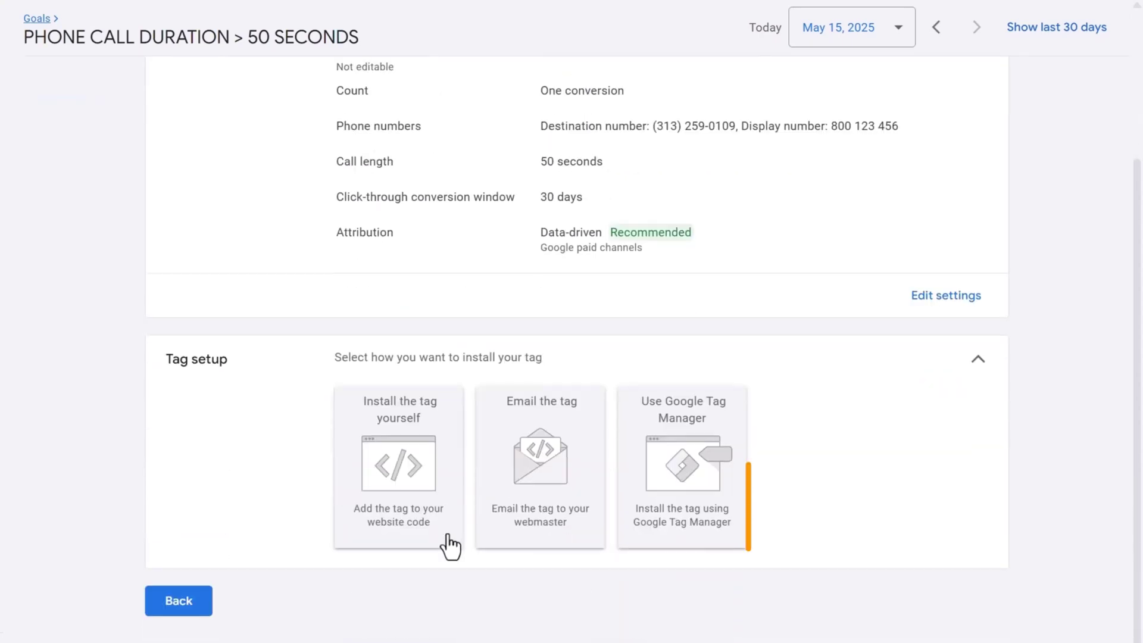
click(704, 411)
click(390, 359)
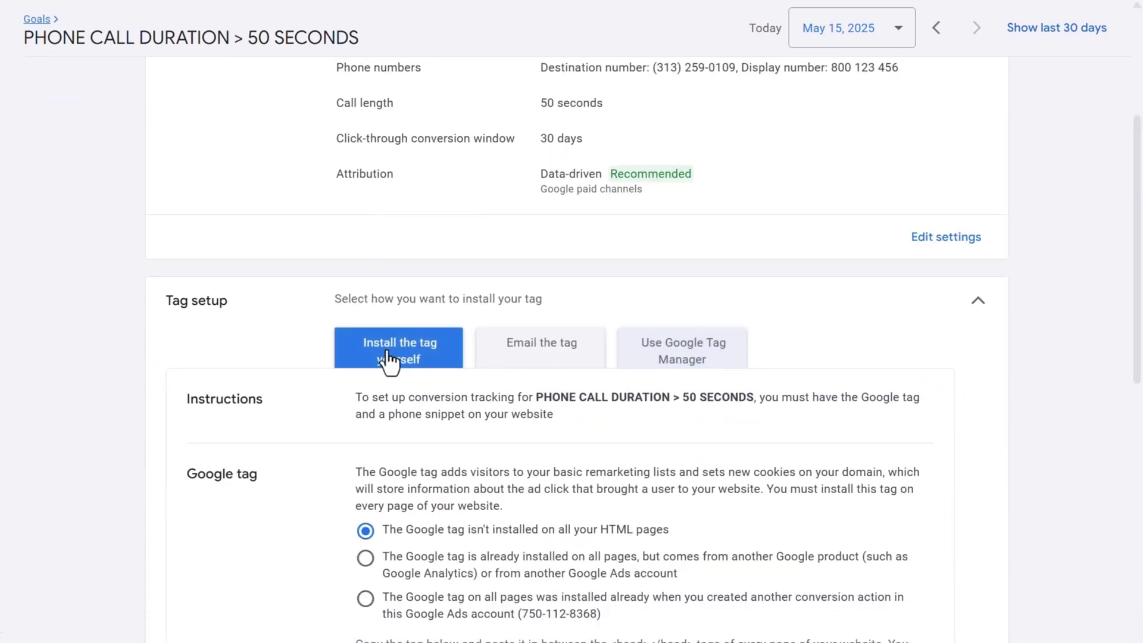
scroll(399, 381, down, 10)
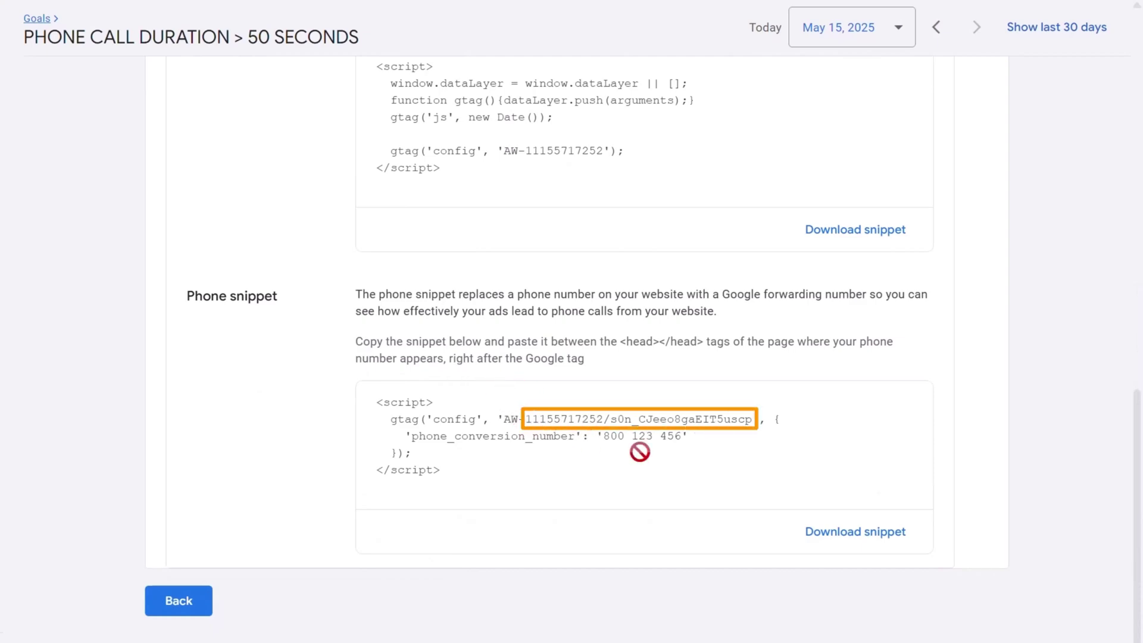
click(861, 538)
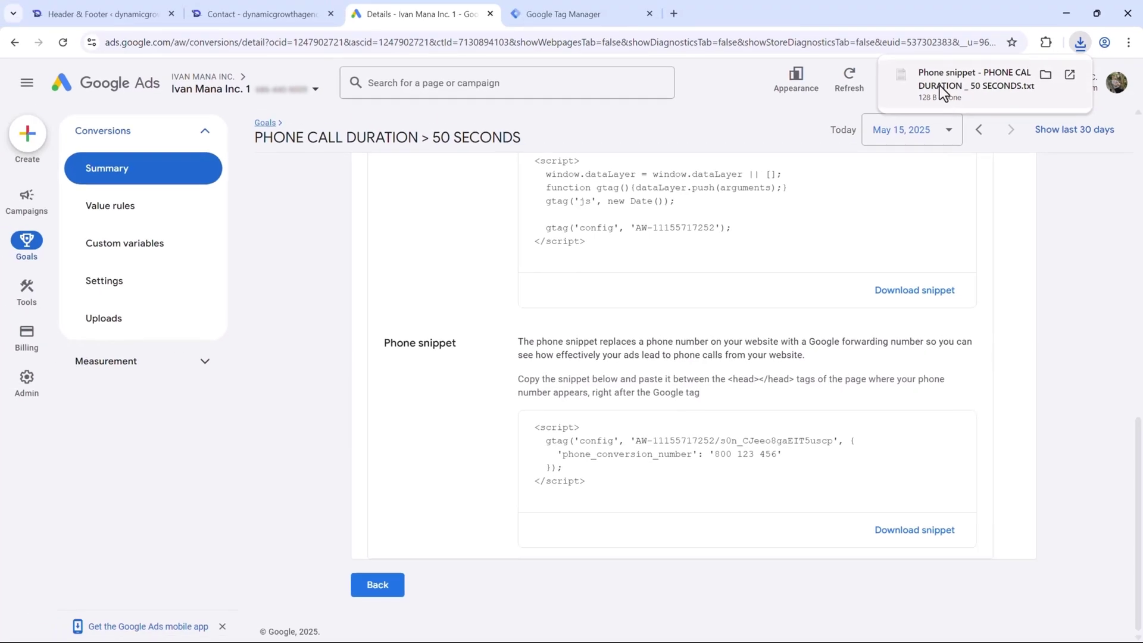
click(941, 91)
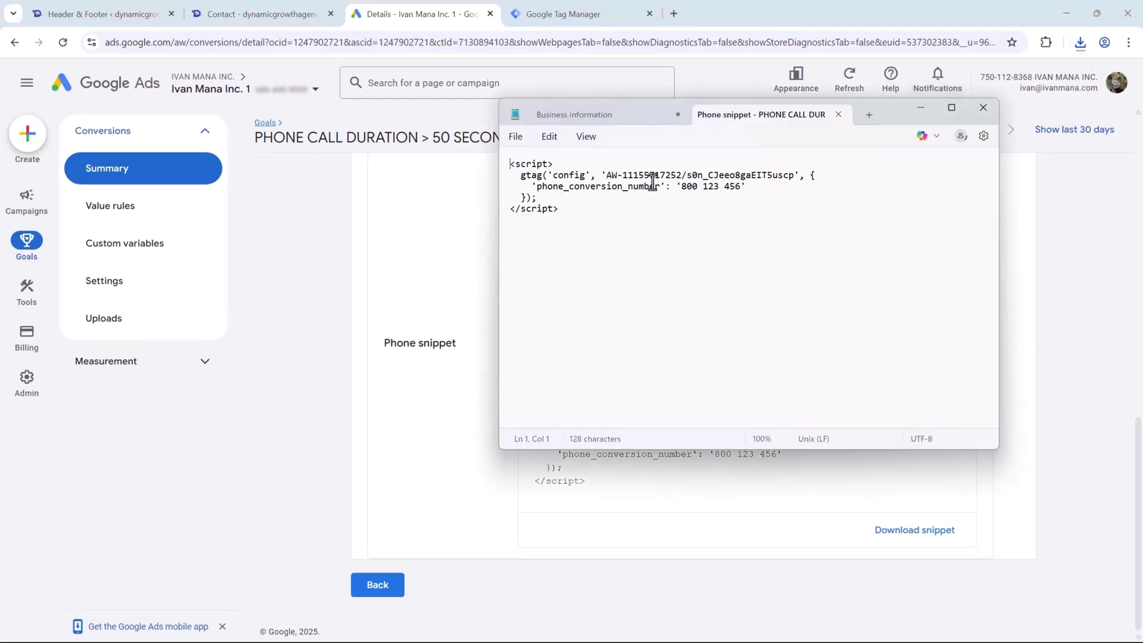
- Switch to Google Tag Manager and create a new tag named "GOOGLE ADS - PHONE CALL > 50 SECONDS"
click(578, 9)
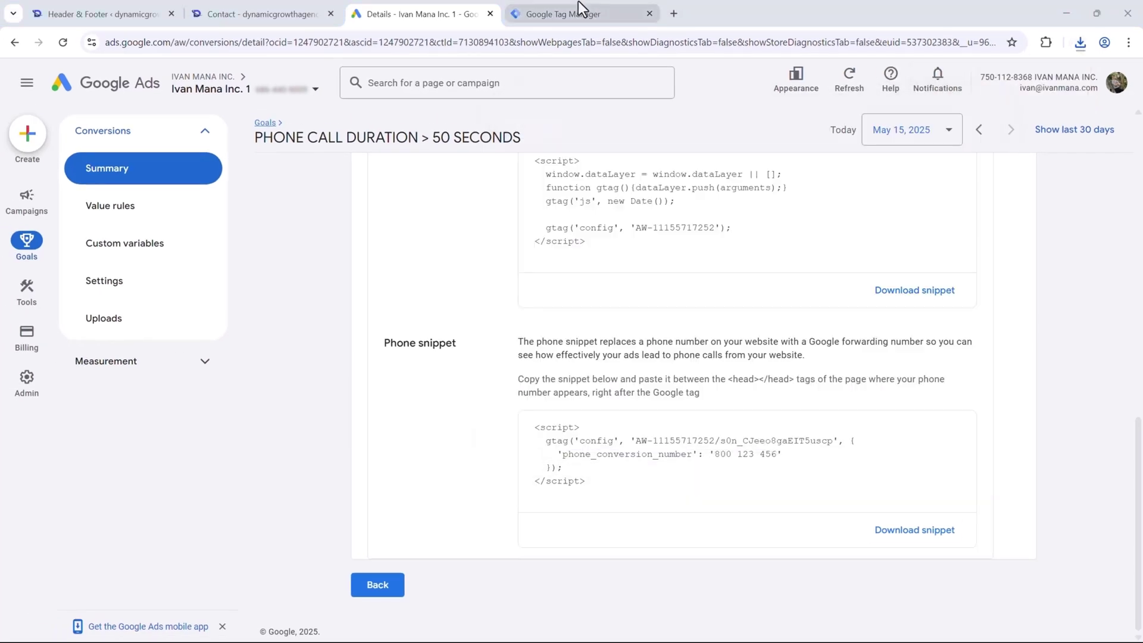
click(1055, 173)
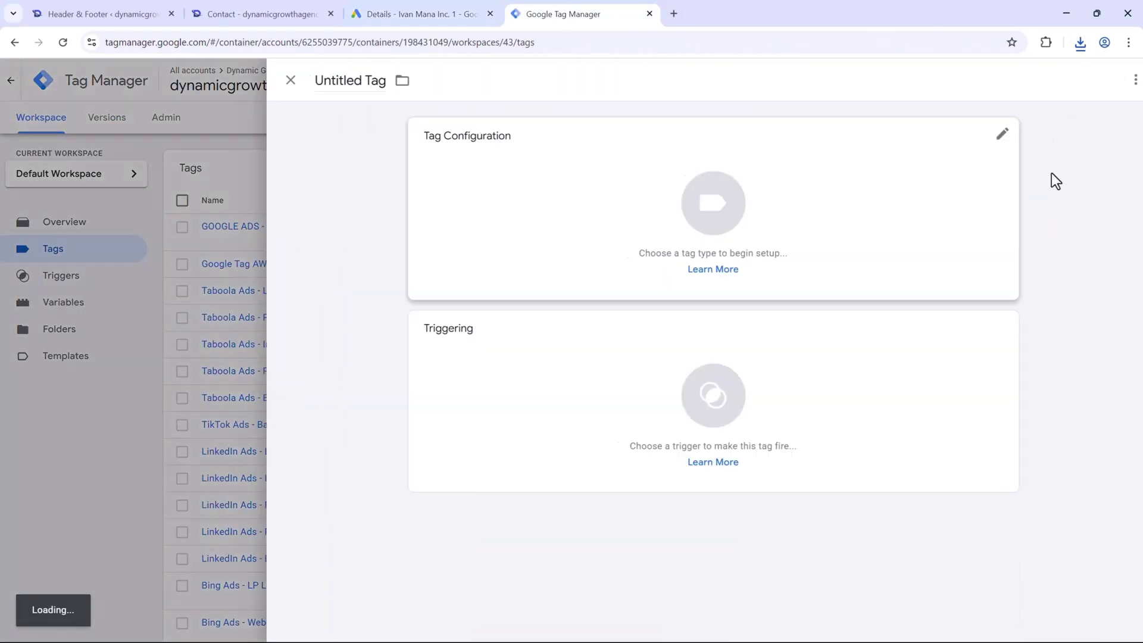
click(334, 83)
text(GOOGLE ADS - PHO)
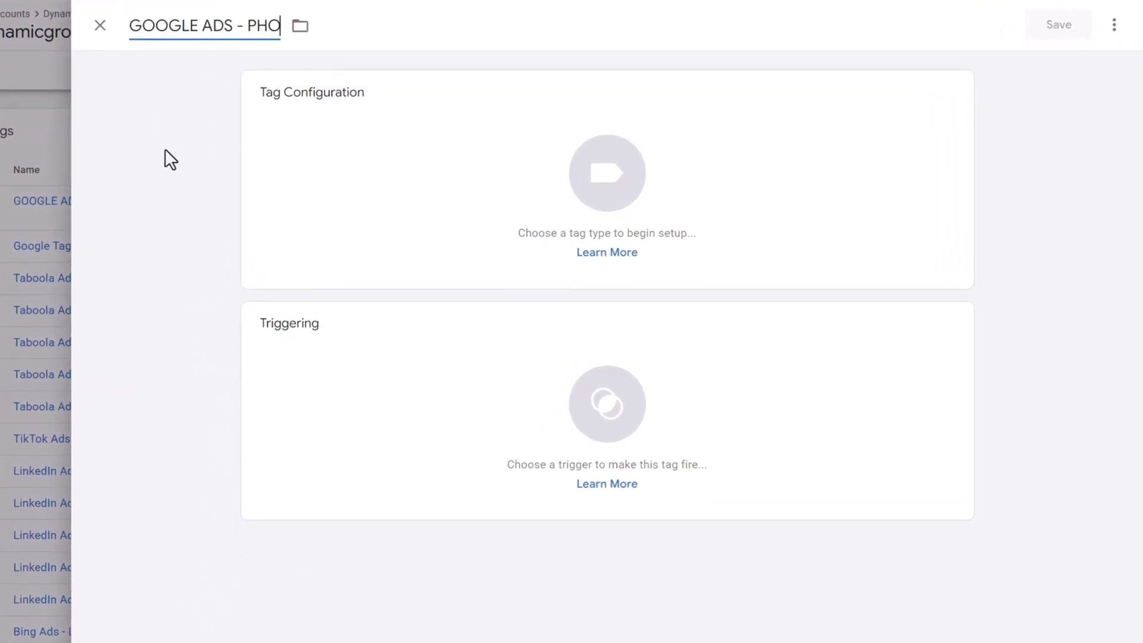
text(NE CALL > 50SECONDS)
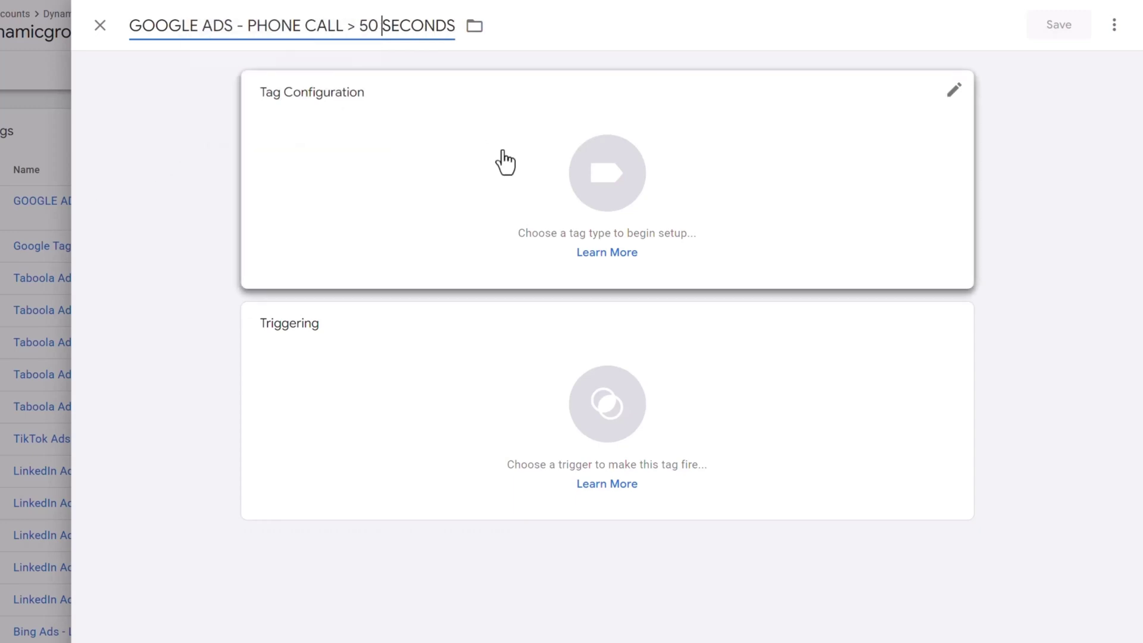
- Set the tag type to Google Ads Calls from Website Conversion and enter the business phone number as the displayed number to replace
click(405, 180)
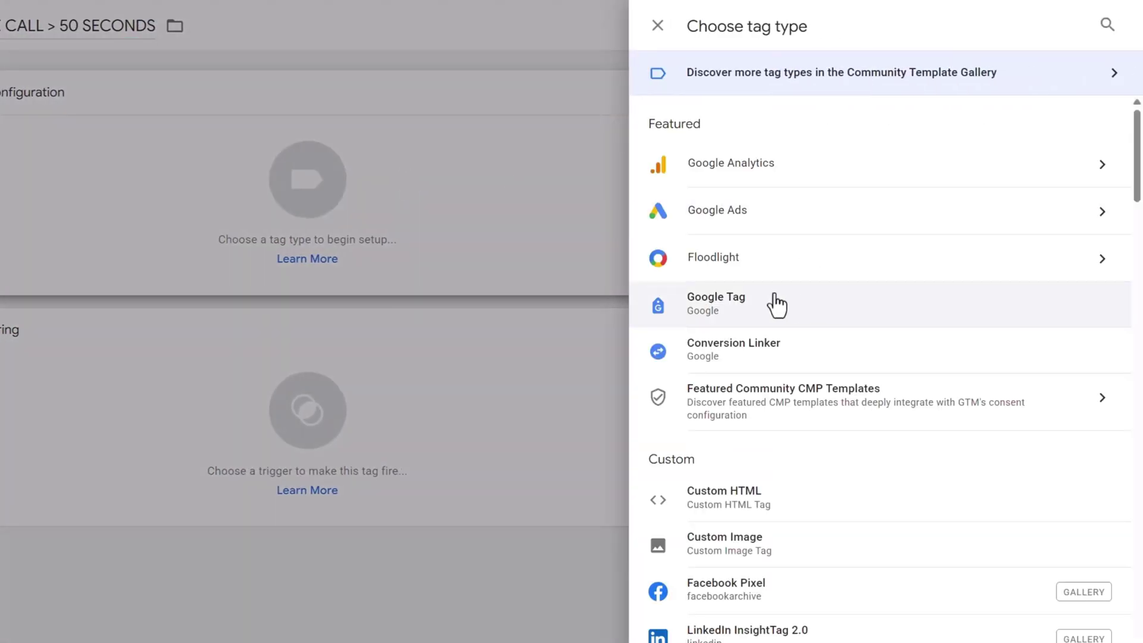
click(748, 217)
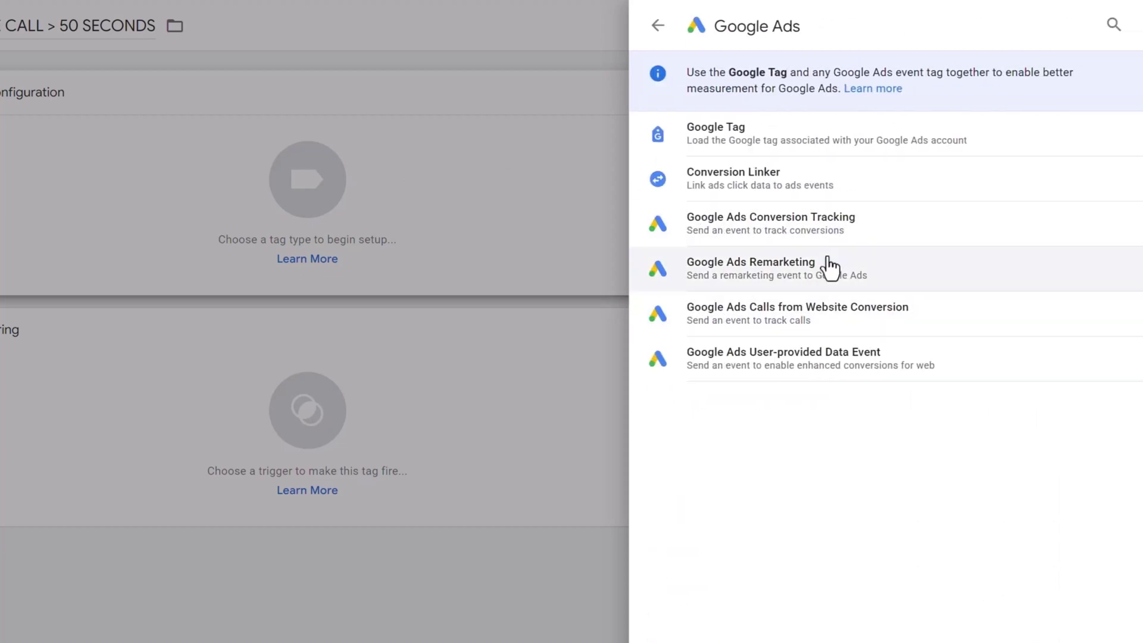
click(792, 313)
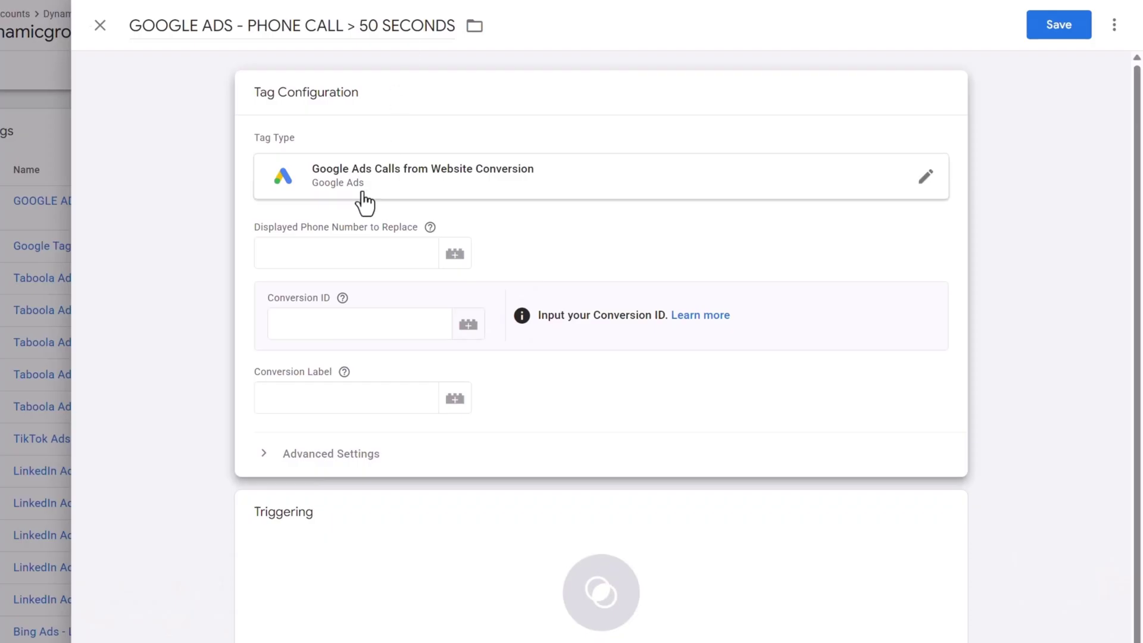
click(299, 261)
click(389, 298)
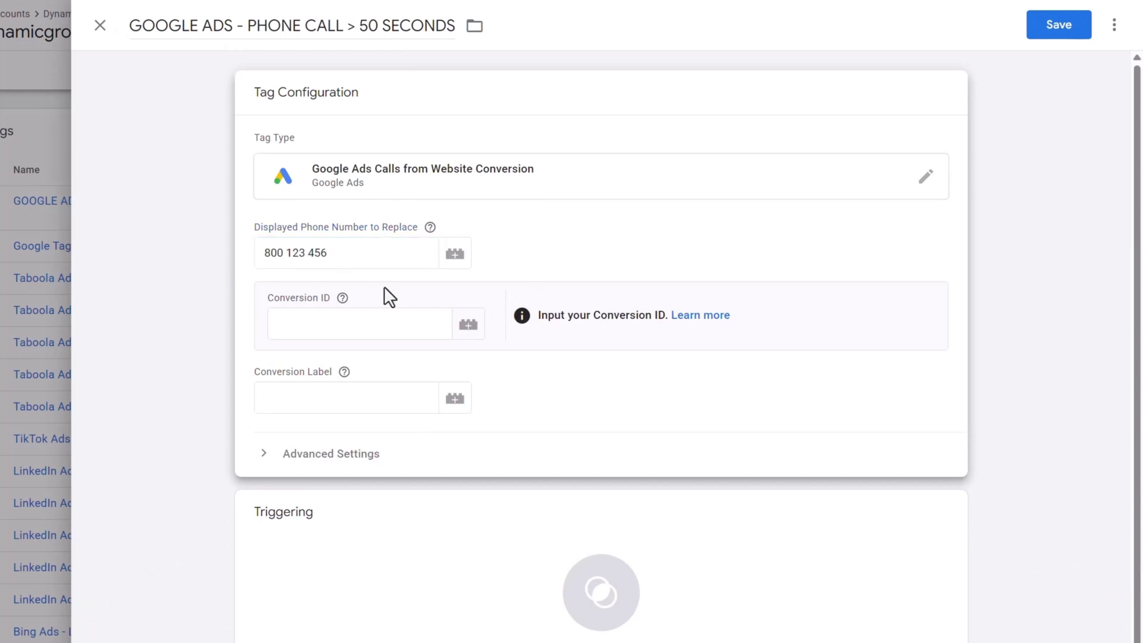
- Copy the numeric conversion ID after "AW-" from the phone snippet text file into the tag's Conversion ID
key(alt+Tab)
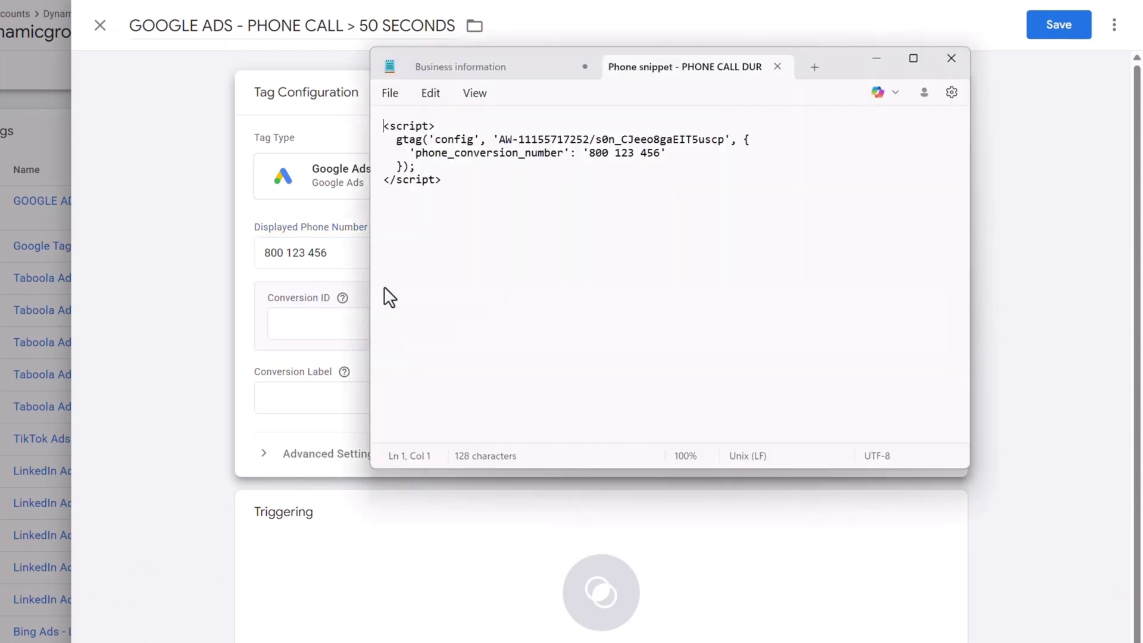
double_click(553, 139)
key(ctrl+c)
click(331, 335)
key(ctrl+v)
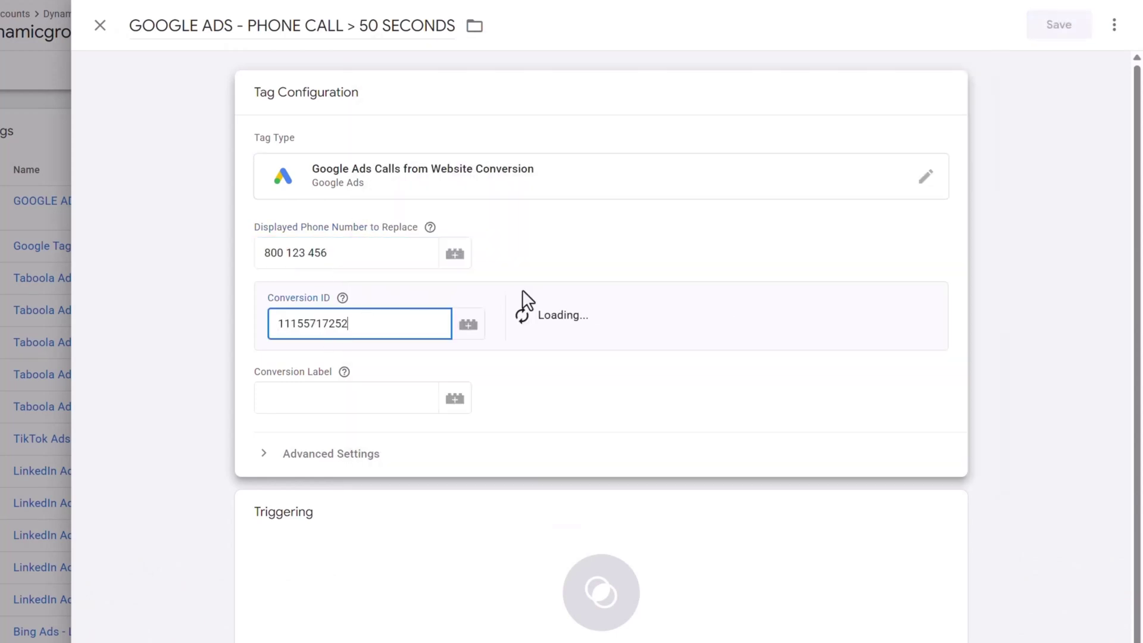
- Copy the conversion label after the slash in the phone snippet into the tag's Conversion Label
key(alt+Tab)
double_click(660, 139)
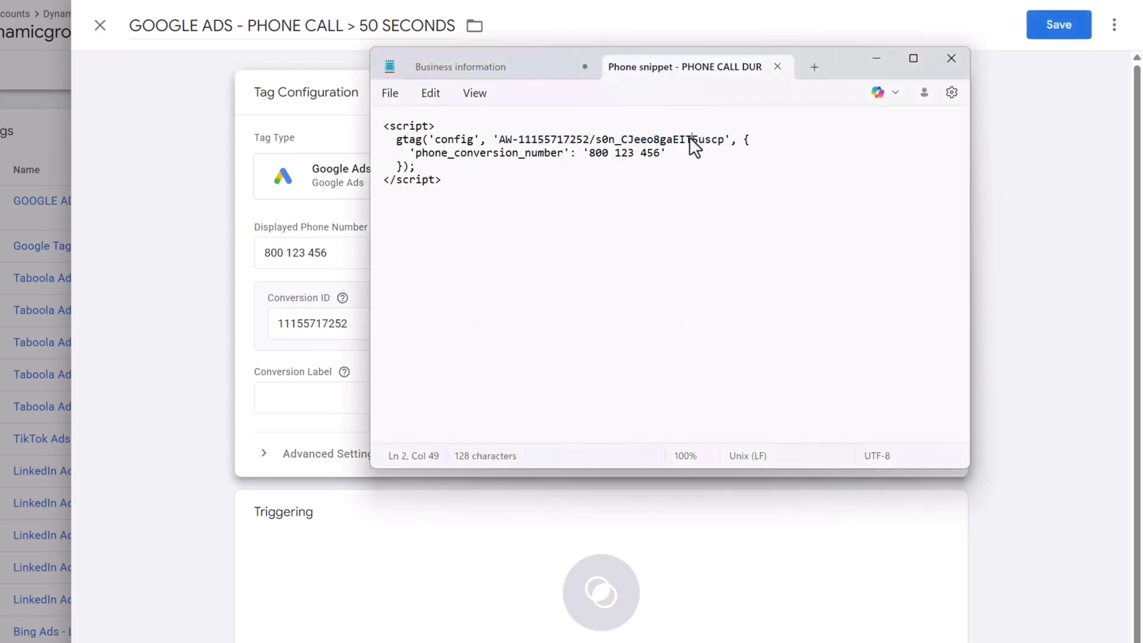
drag(722, 141, 594, 135)
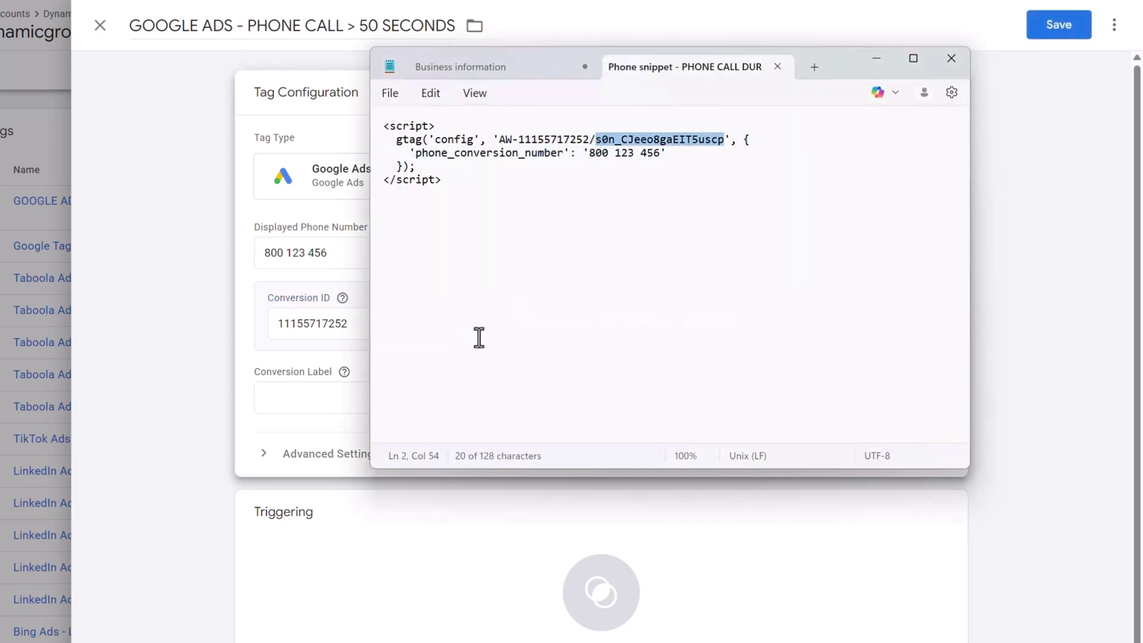
key(ctrl+c)
click(308, 398)
key(ctrl+v)
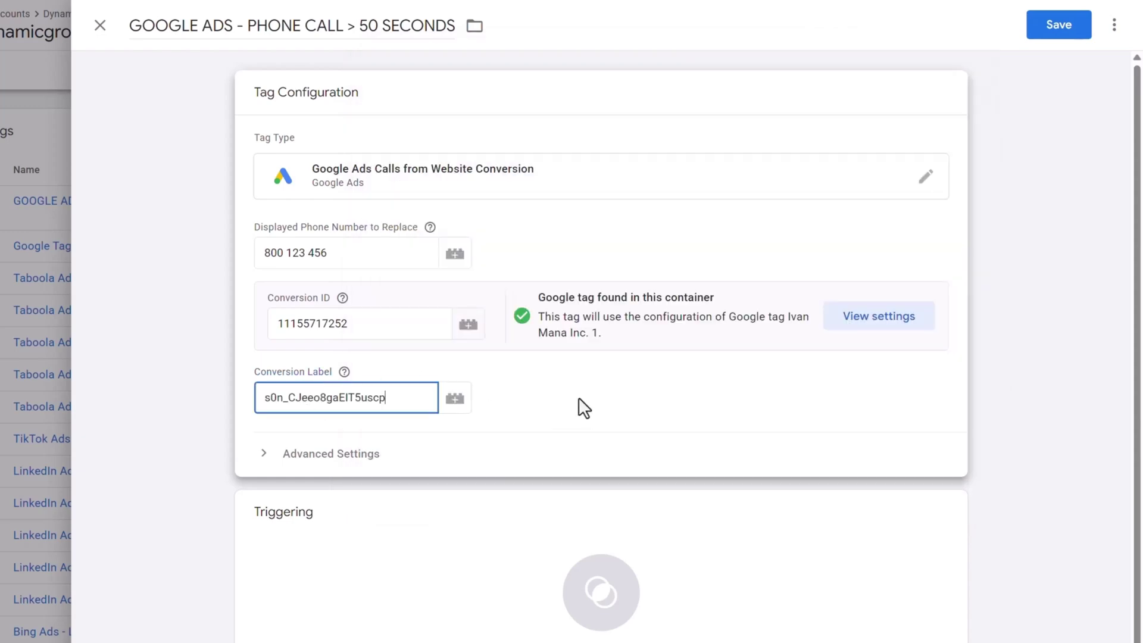
- Assign the All Pages page view trigger to the tag and save it
click(416, 559)
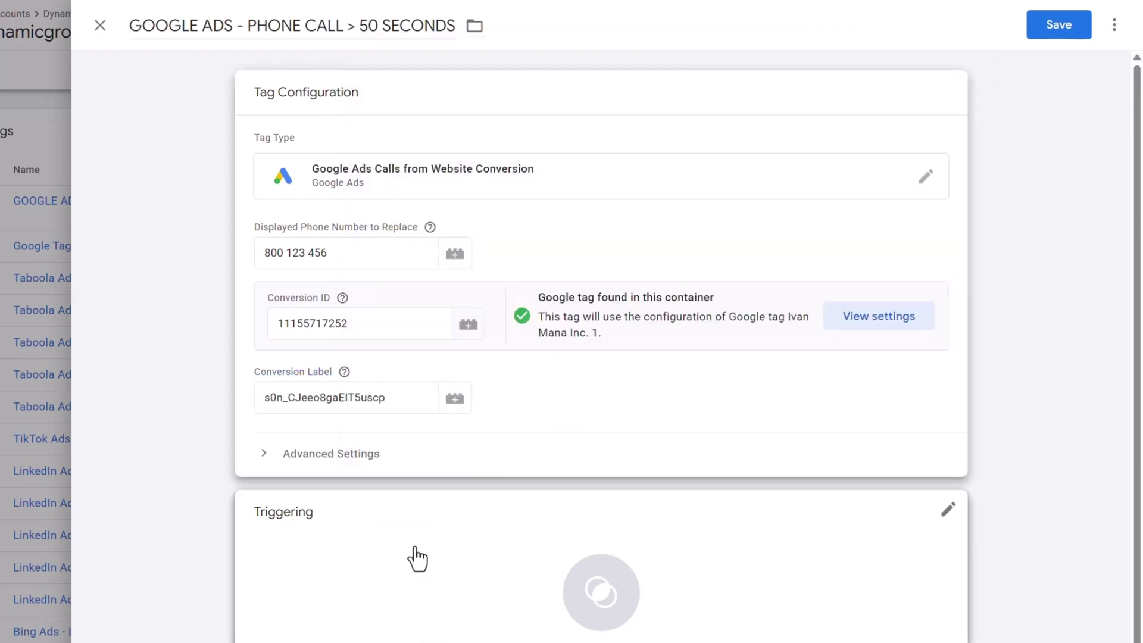
click(242, 99)
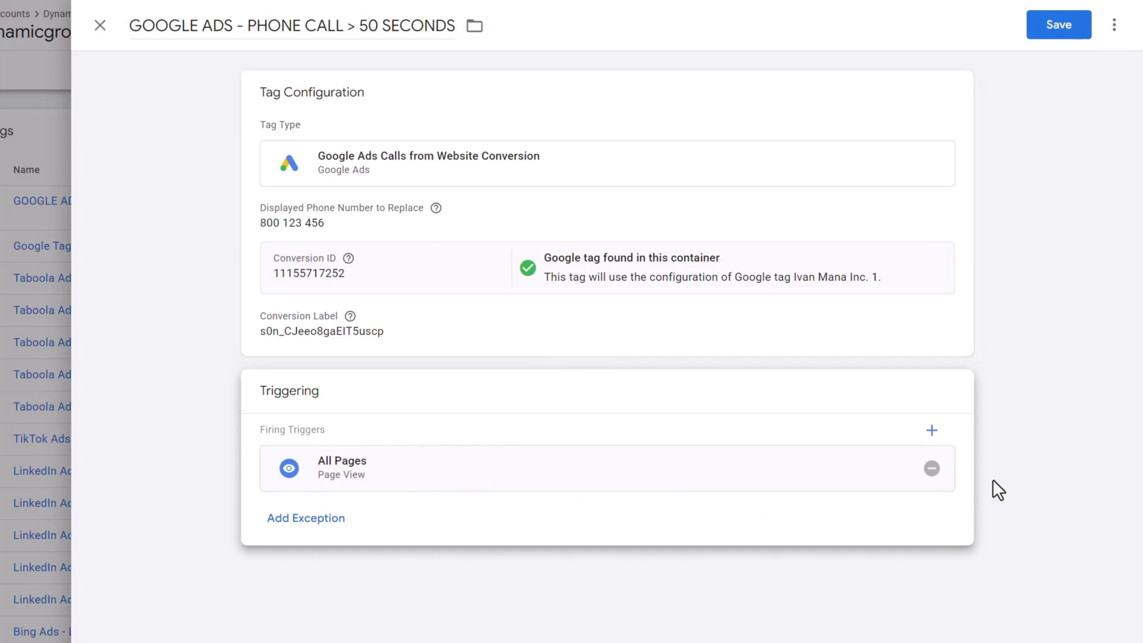
click(931, 431)
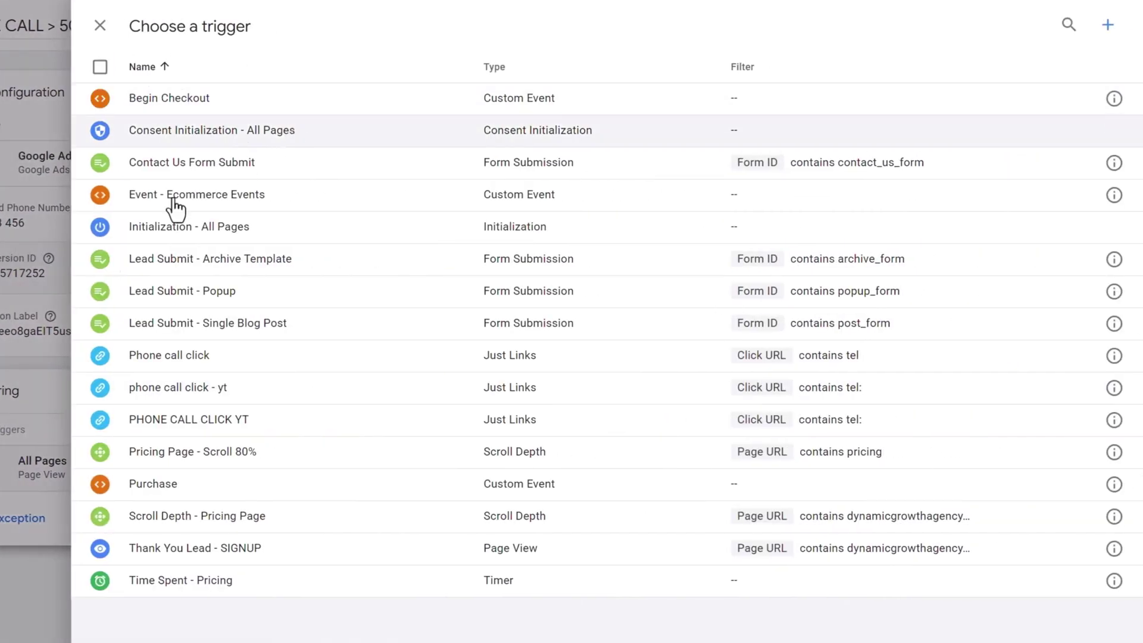
key(Escape)
click(1085, 29)
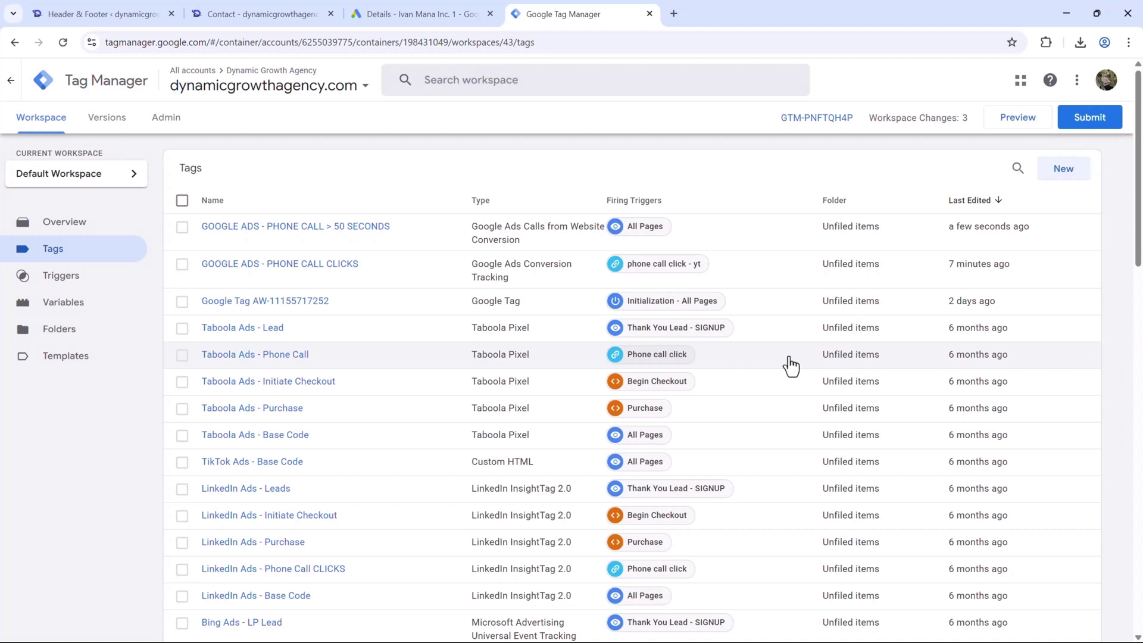
click(1016, 122)
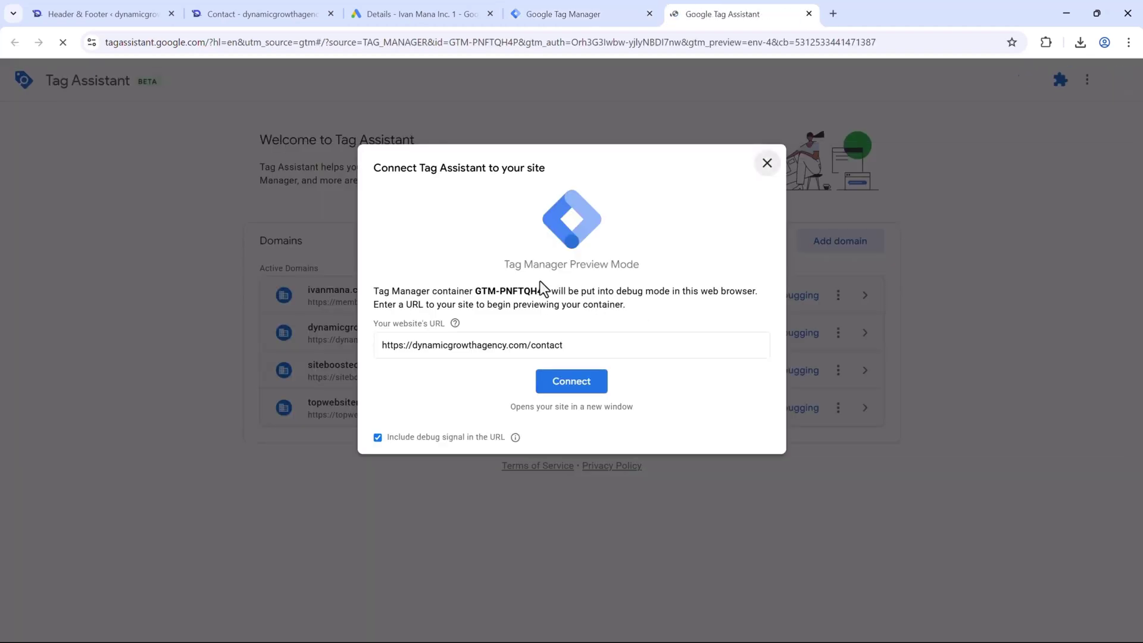
click(575, 387)
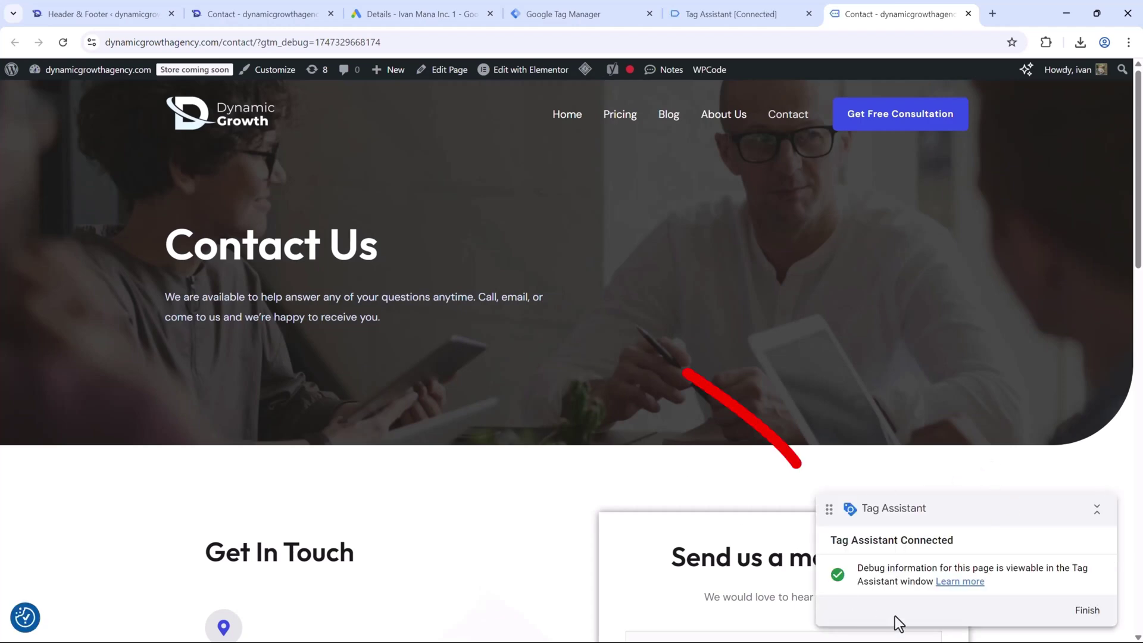
click(584, 4)
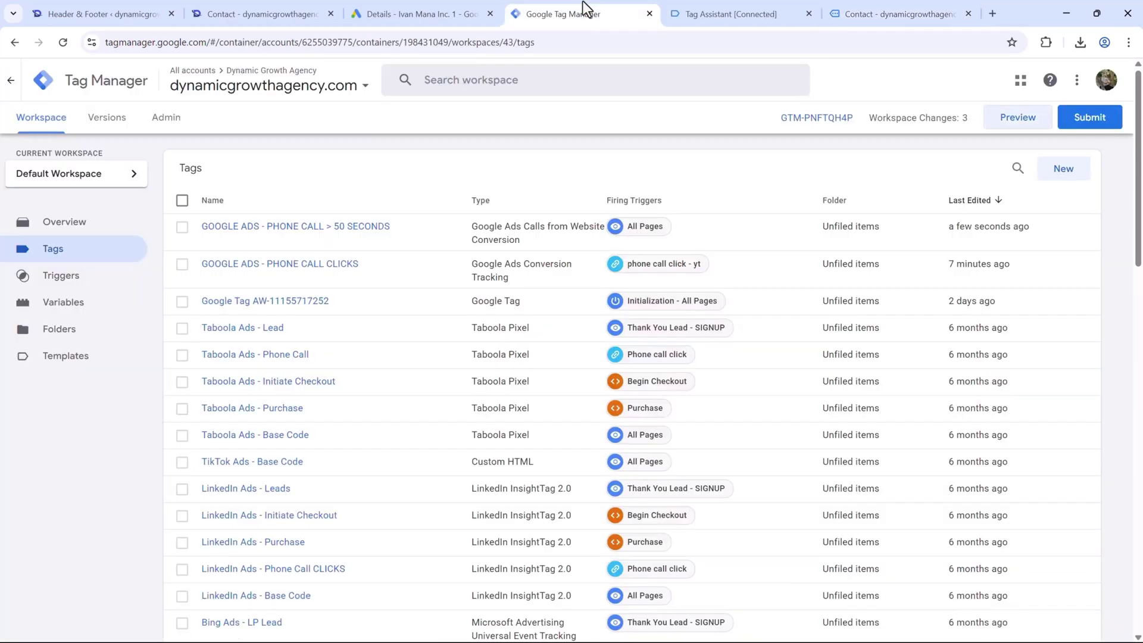
click(731, 2)
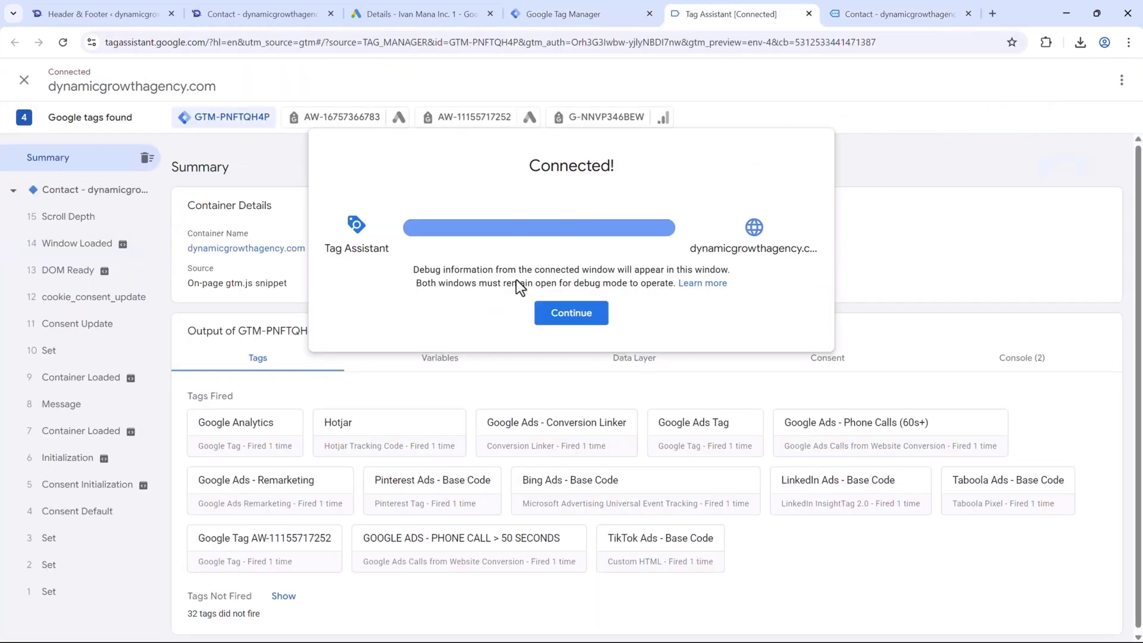
click(570, 312)
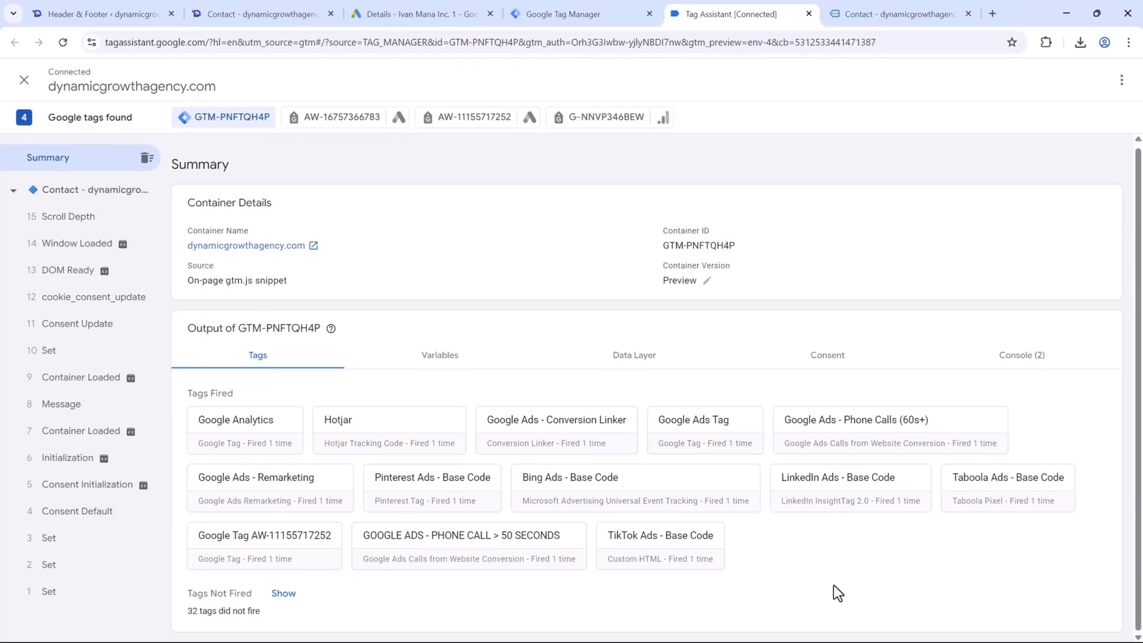
- Test the Call Us On phone link on the contact page, dismiss the app dialog and check the fired tags in Tag Assistant
click(894, 20)
scroll(464, 411, down, 5)
scroll(469, 410, down, 5)
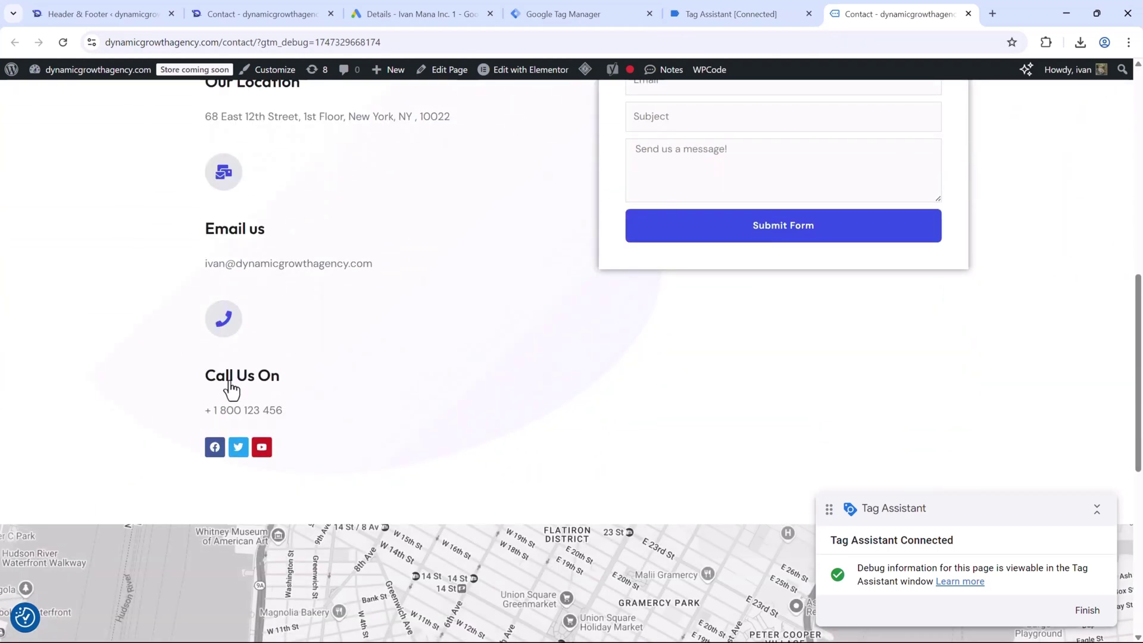
click(247, 387)
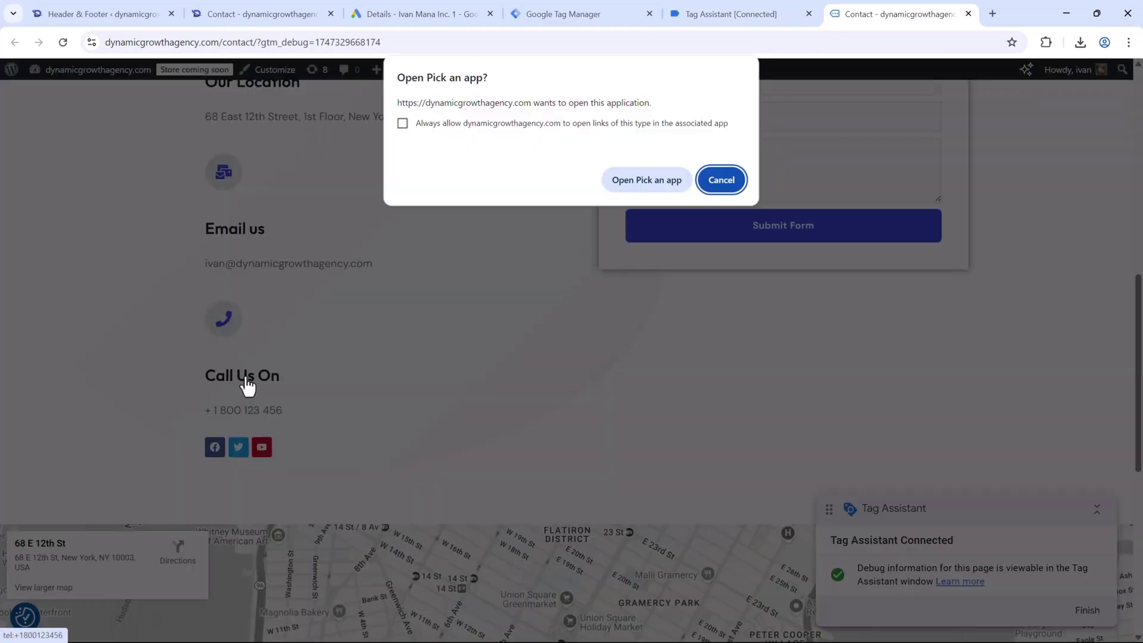
click(701, 191)
click(764, 11)
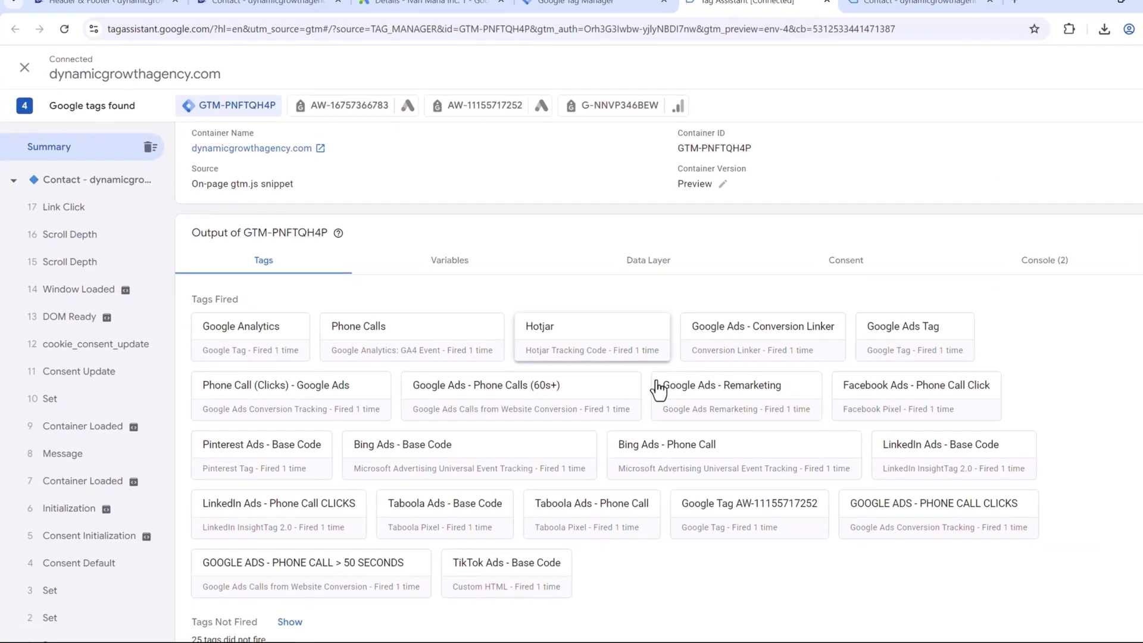
scroll(929, 494, down, 1)
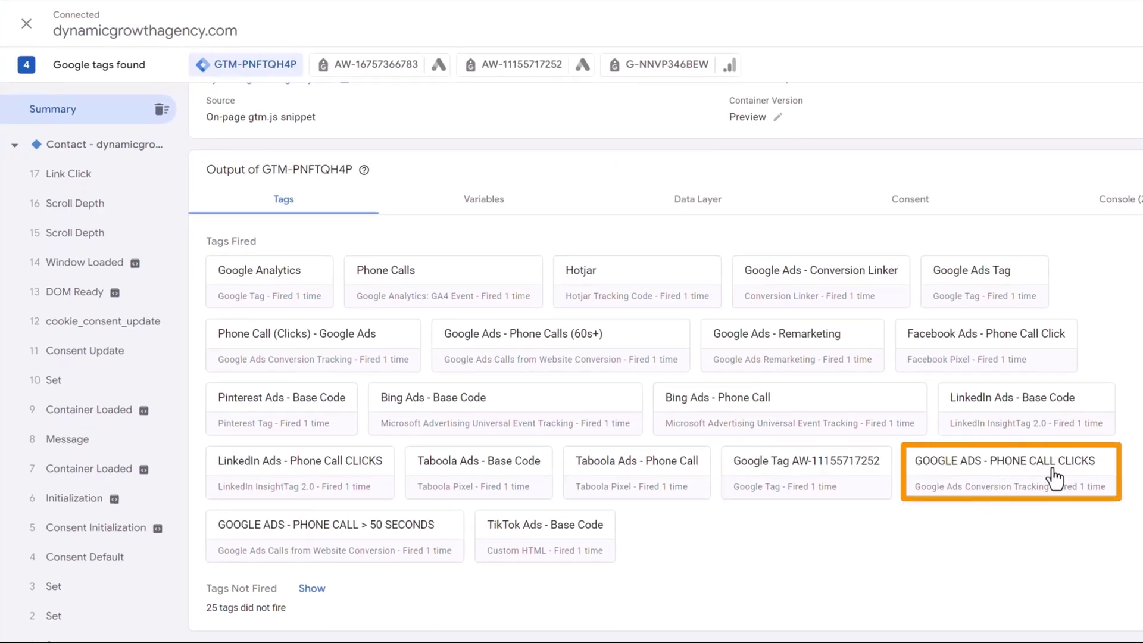
scroll(845, 402, up, 2)
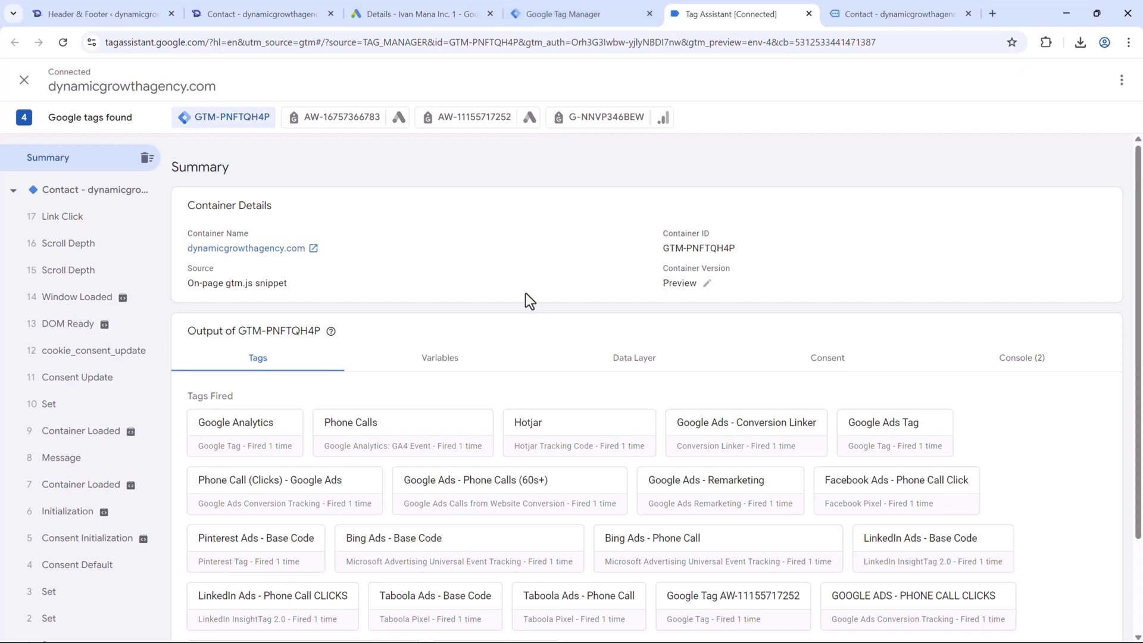
- Review the GOOGLE ADS - PHONE CALL > 50 SECONDS tag's configuration in Google Tag Manager, close it and return to Tag Assistant
click(564, 14)
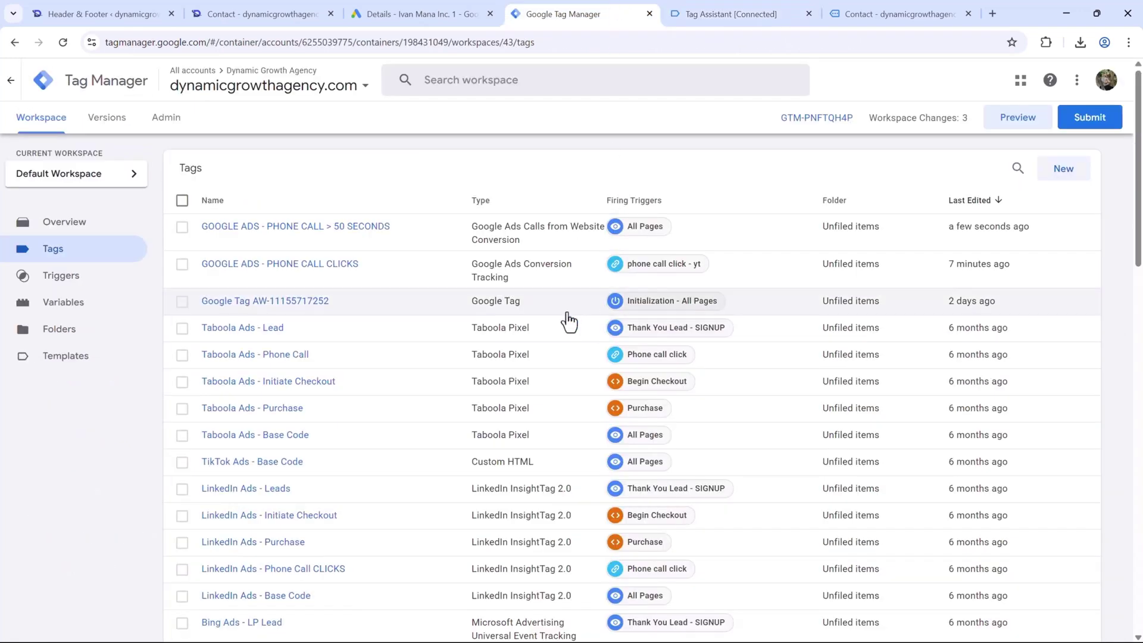
click(330, 233)
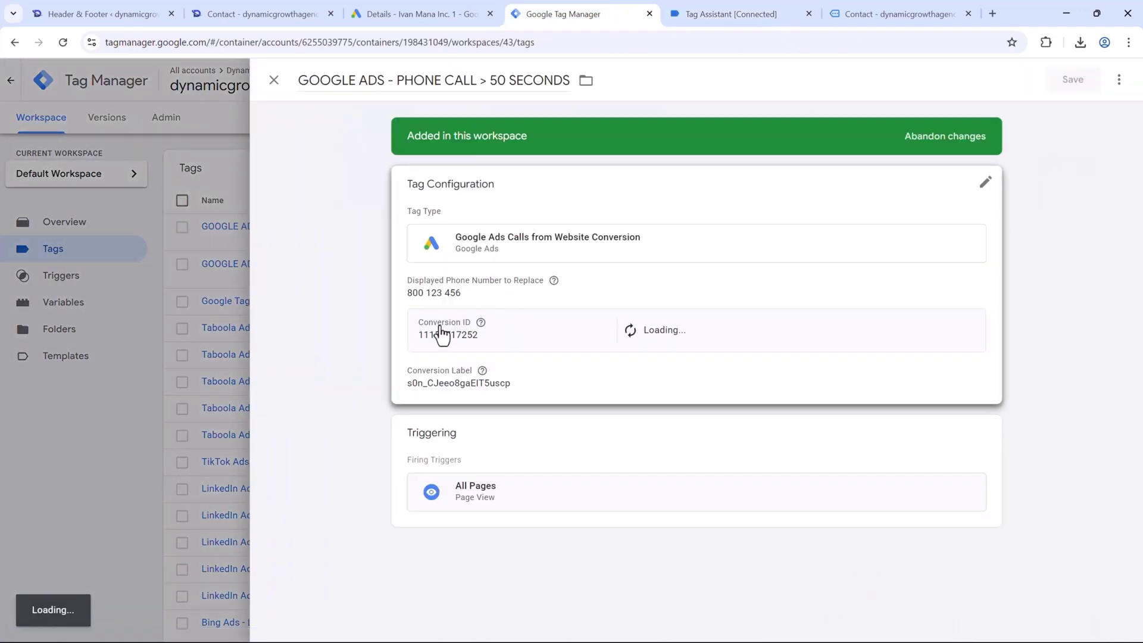
click(238, 347)
click(722, 12)
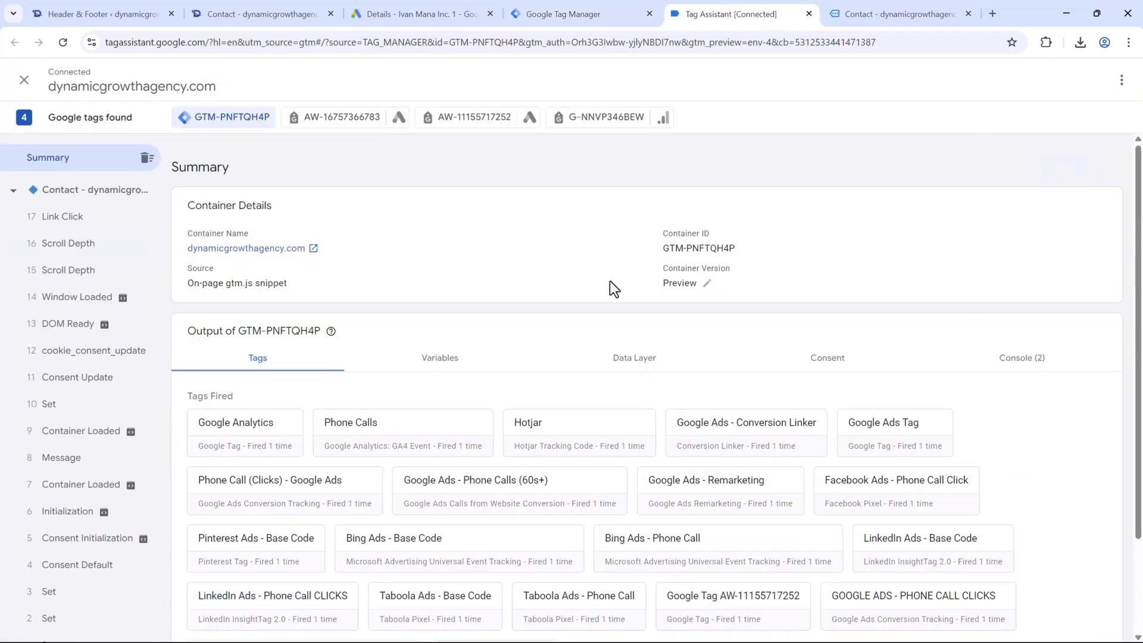
- On the debugged contact page, append #google-wcc-debug to the URL and reload the page
click(895, 11)
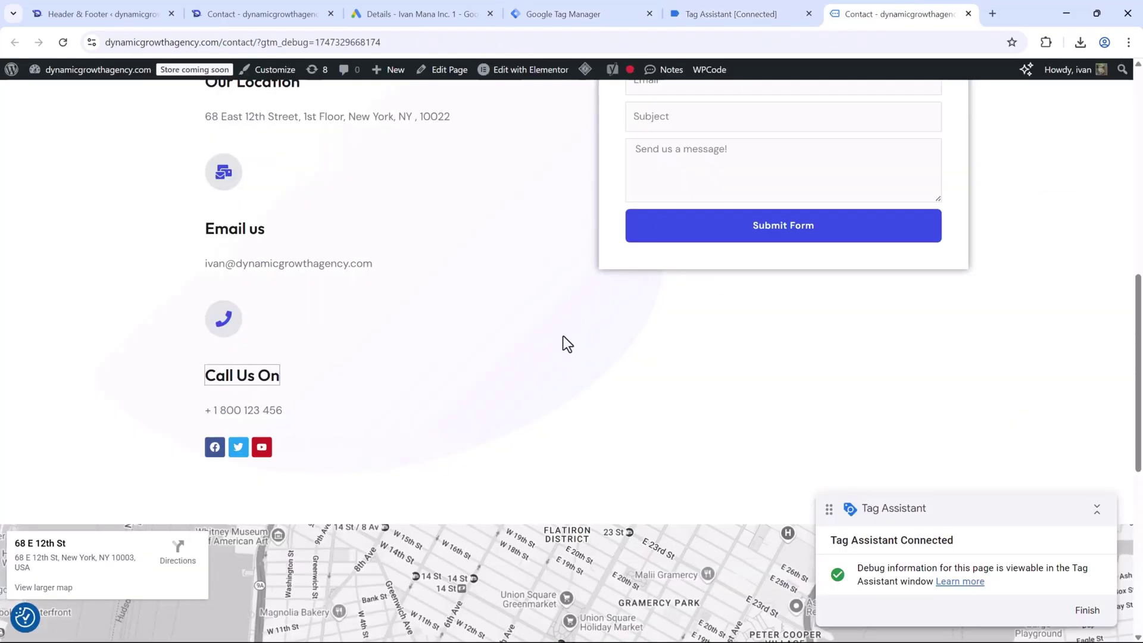
scroll(563, 337, down, 1)
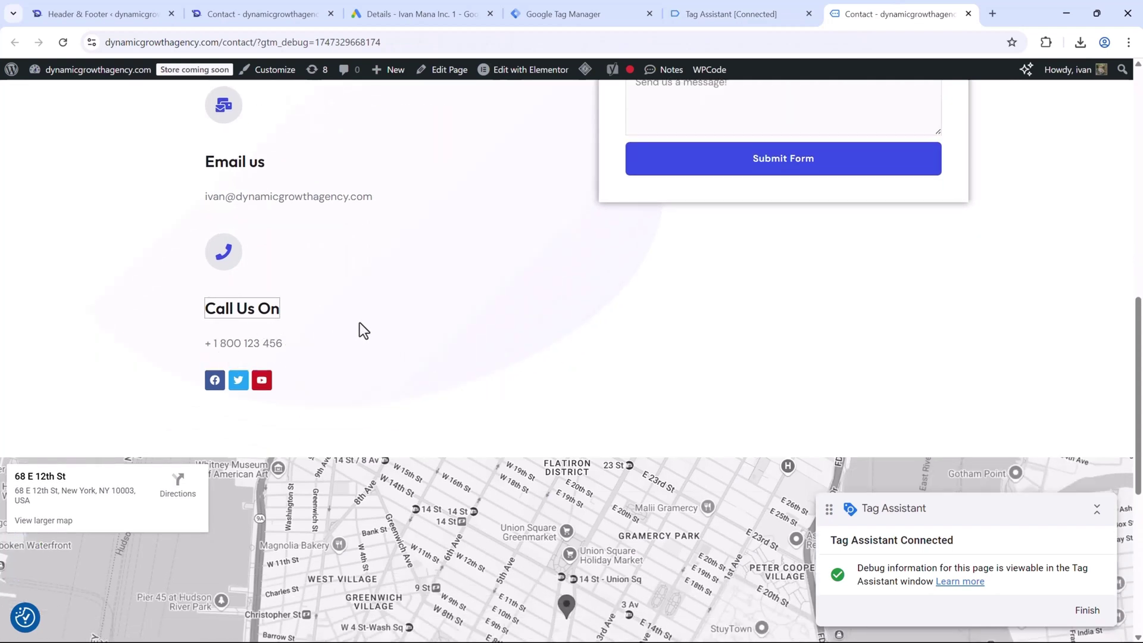
click(415, 42)
click(415, 42)
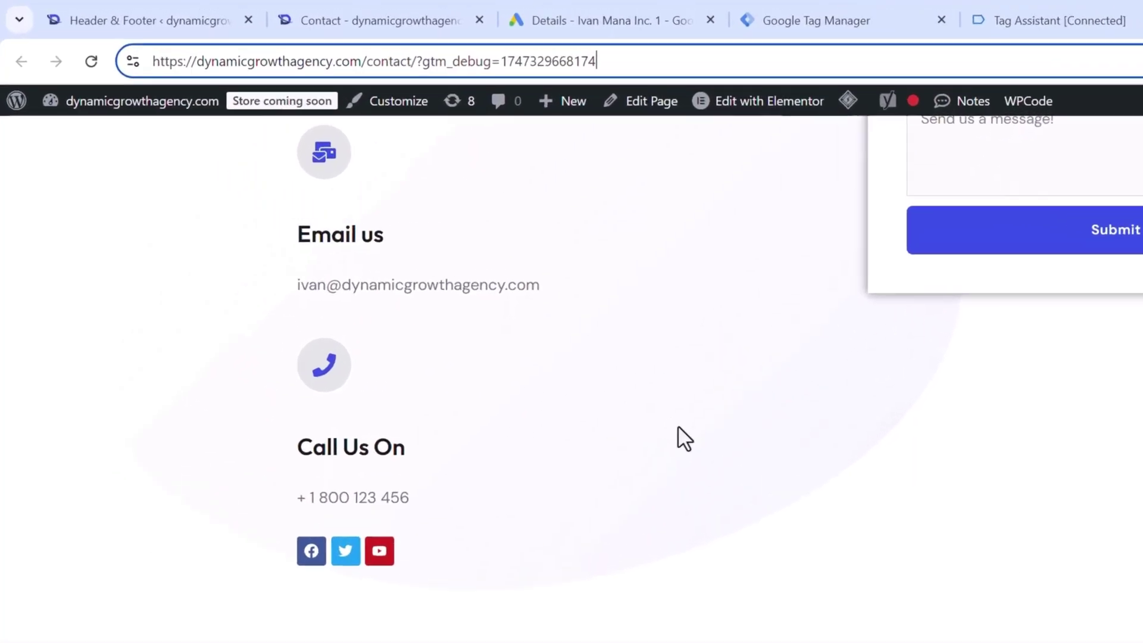
text(#google-)
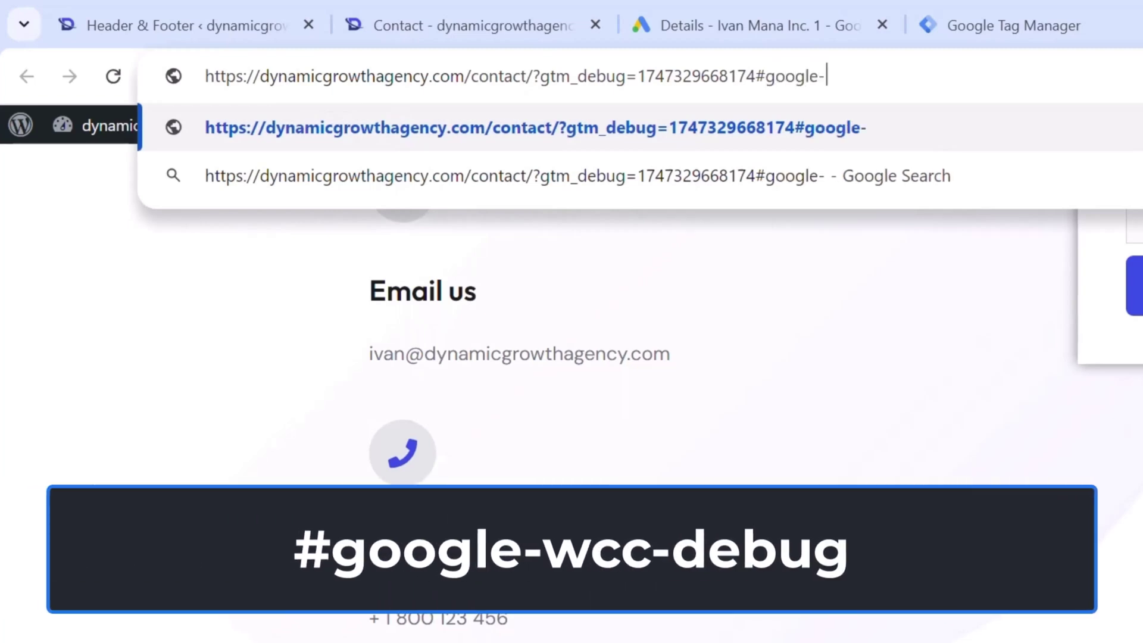
text(wcc-debug)
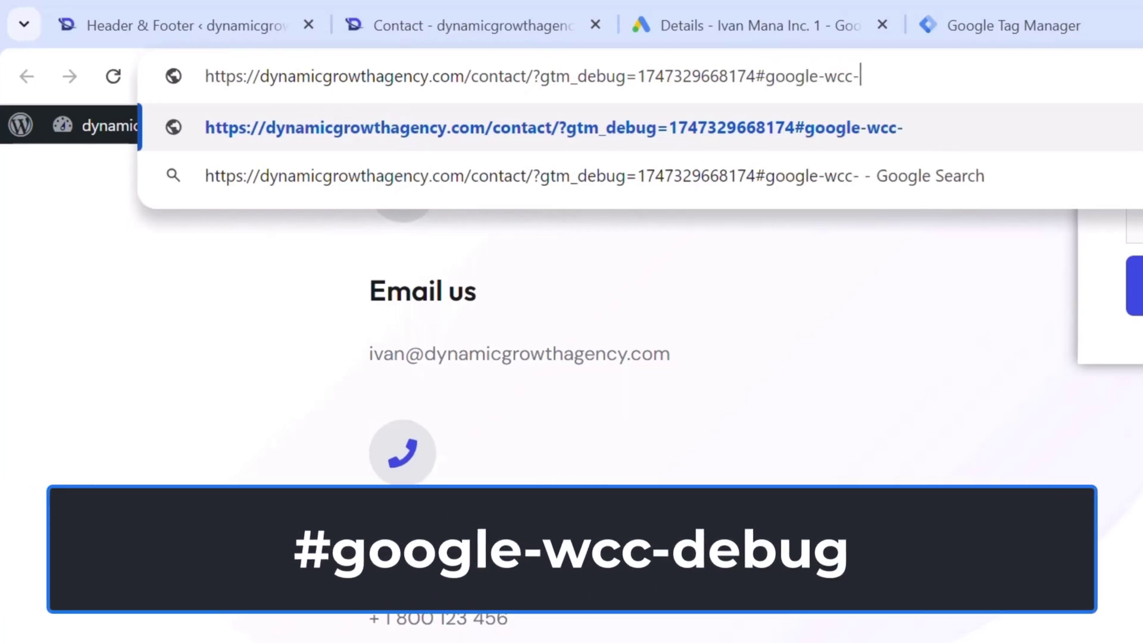
key(Return)
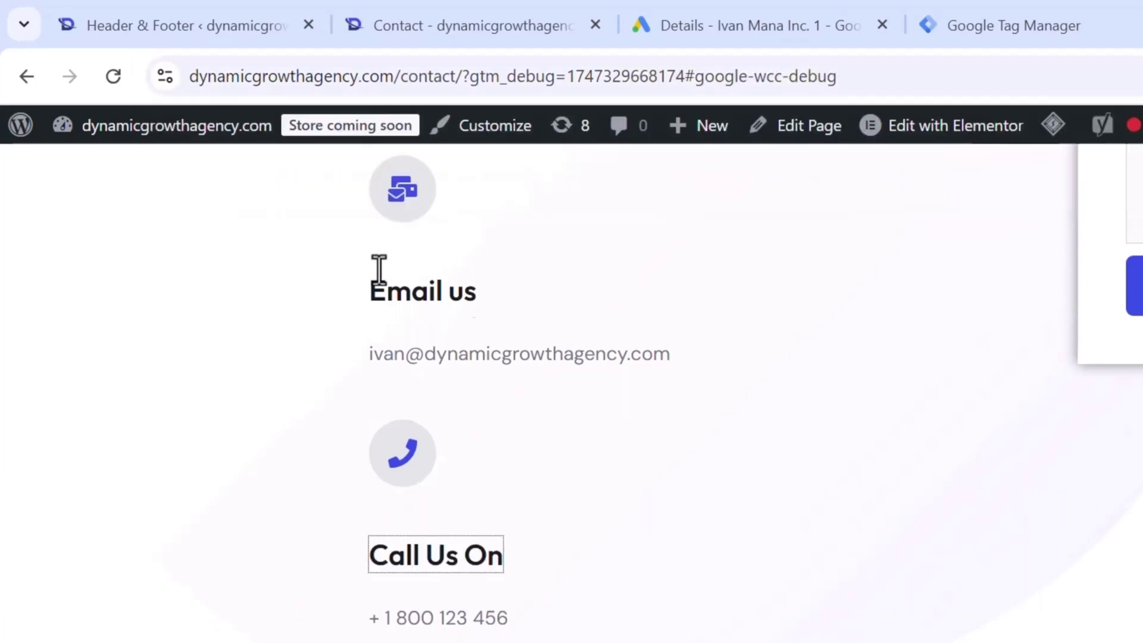
click(110, 74)
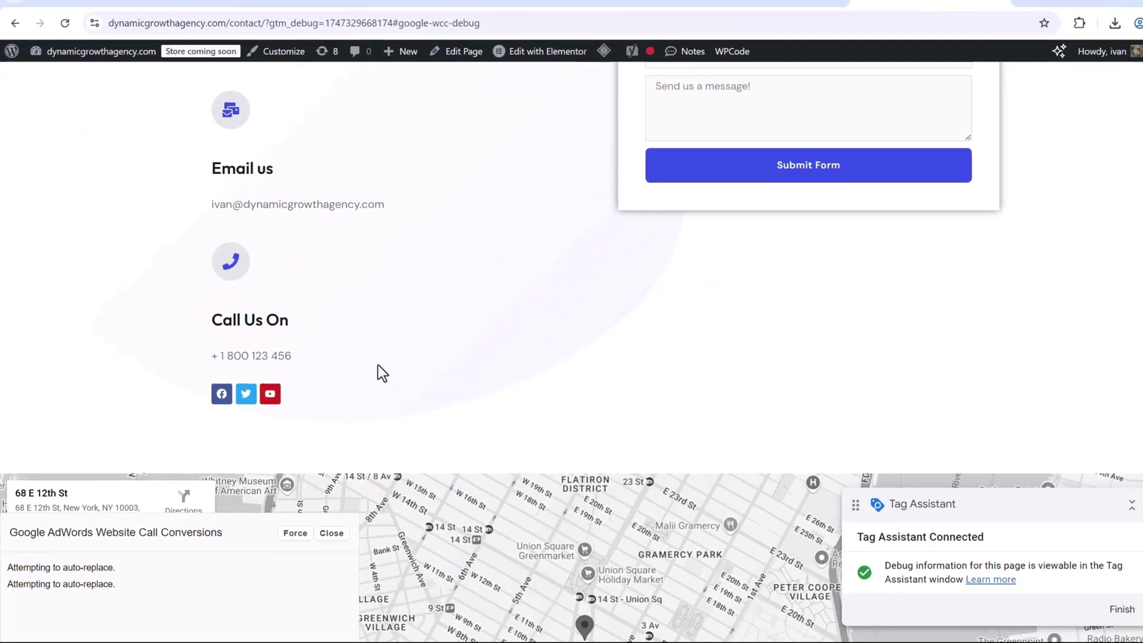
- Force the phone number replacement in the Google AdWords Website Call Conversions debugger and inspect its log
click(296, 533)
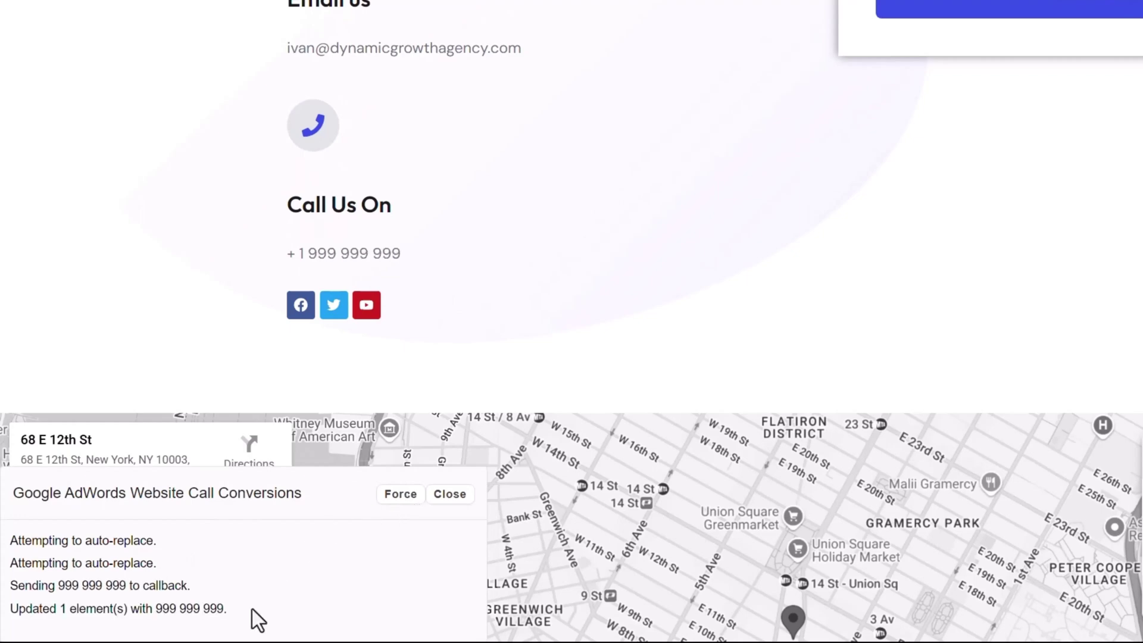
drag(226, 607, 25, 564)
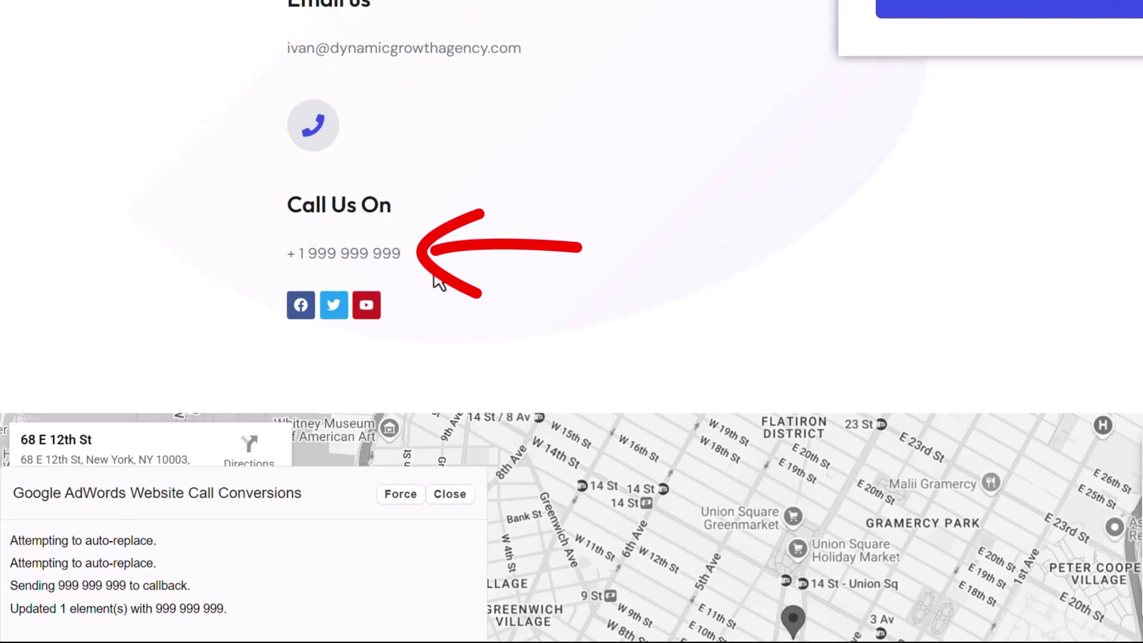
- Compare the footer phone number with the Call Us On number on the debugged contact page
scroll(613, 274, down, 5)
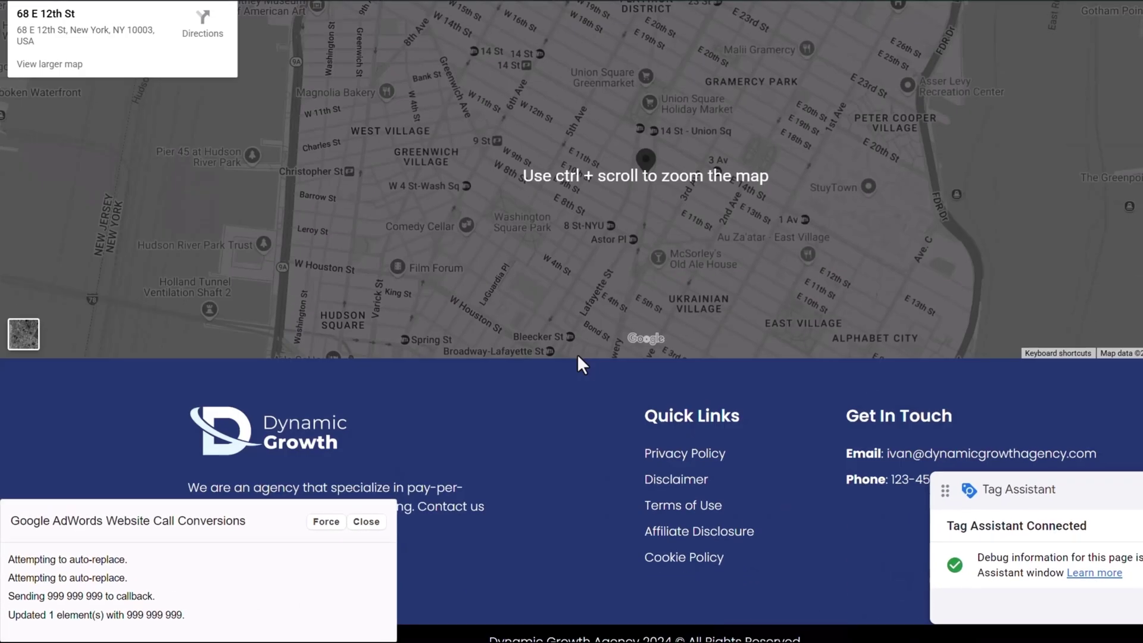
scroll(577, 354, down, 1)
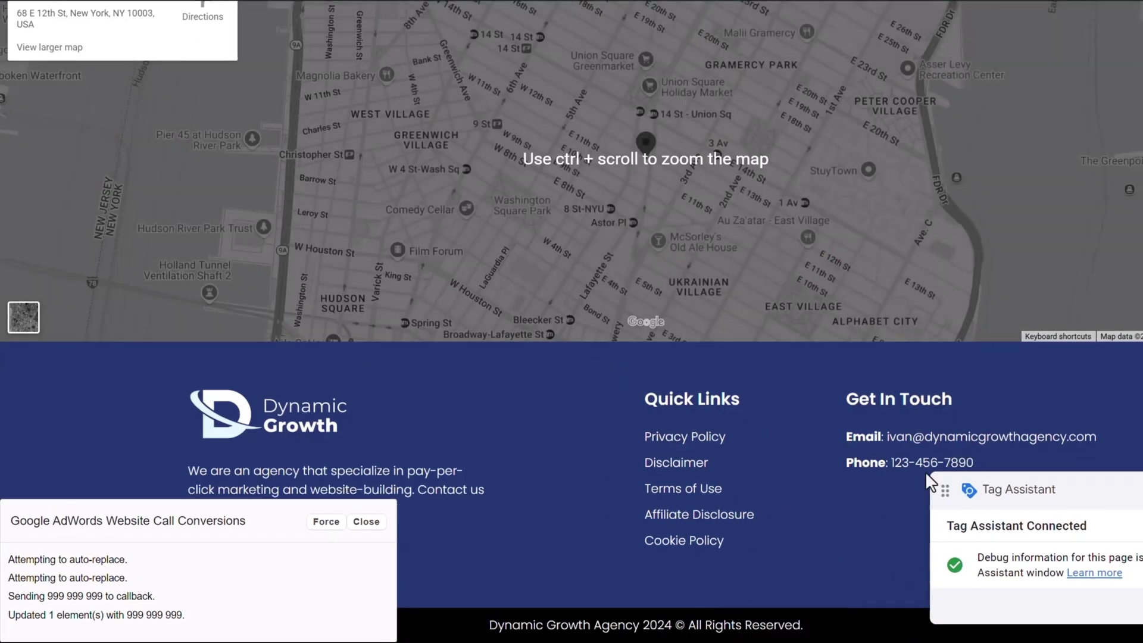
scroll(613, 429, up, 8)
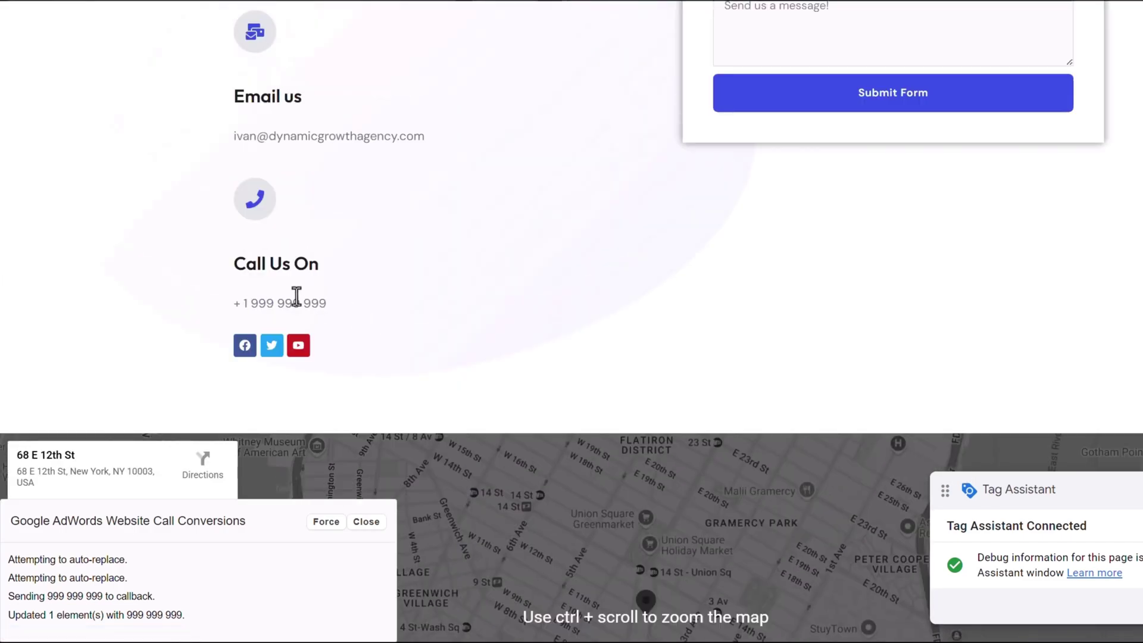
drag(322, 302, 248, 307)
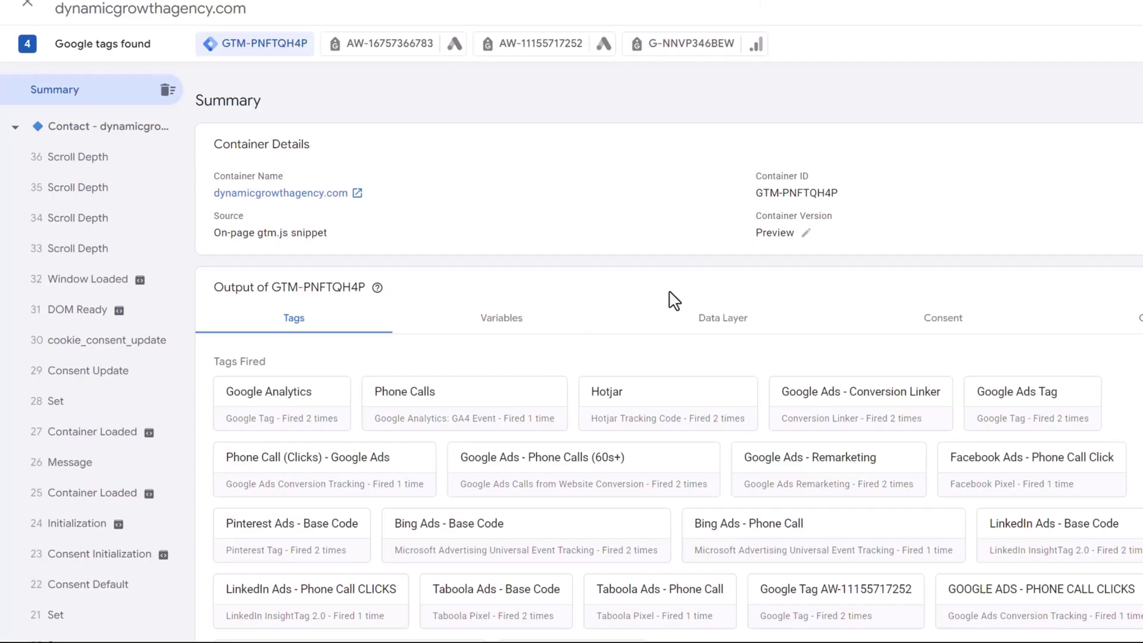
- Check the fired tags in the Tag Assistant summary, then close Tag Assistant and the debugged contact page
scroll(672, 299, down, 1)
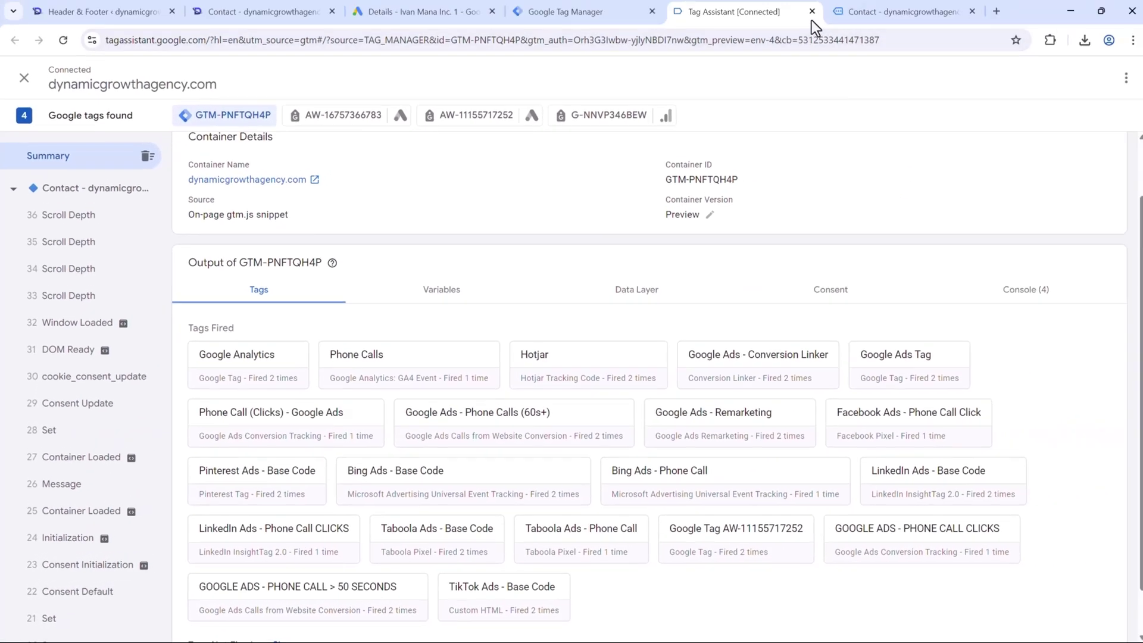
click(809, 14)
click(630, 128)
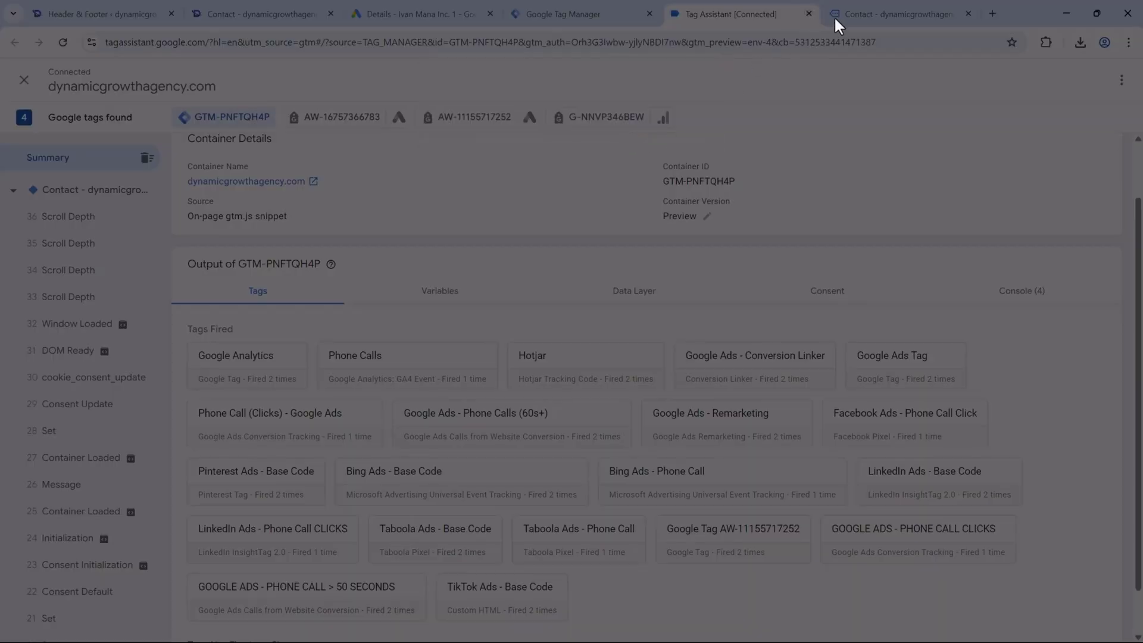
click(809, 14)
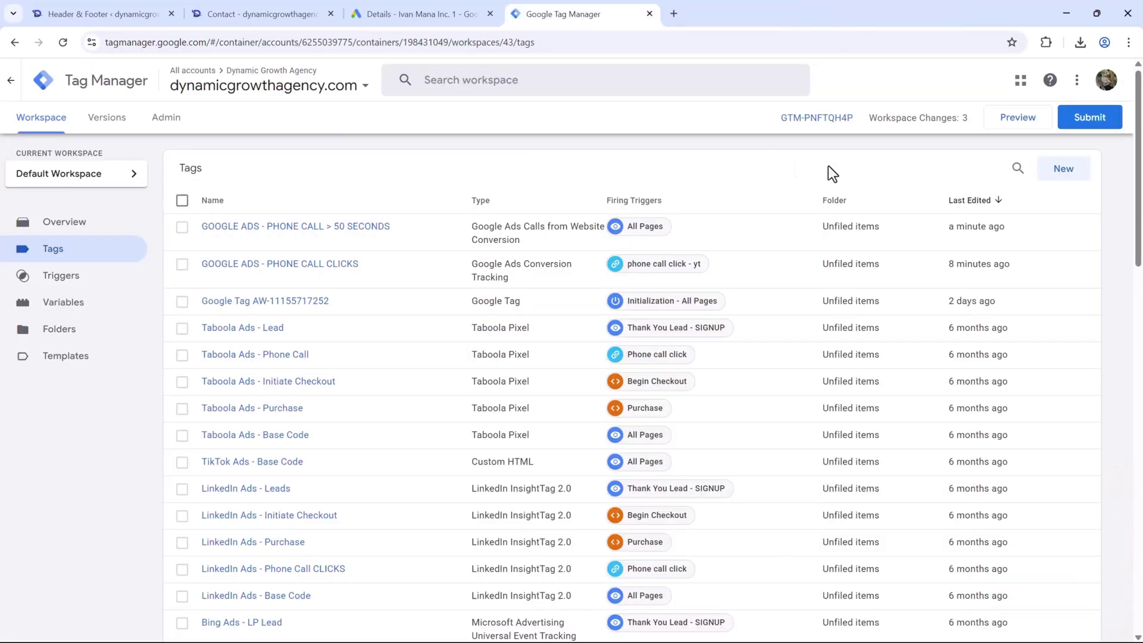
- Start submitting the workspace changes, naming the version "google ads CALL conversion tracking" and describing it as "- phone call clicks" and "- phone call duration > 50 seconds"
click(1090, 117)
click(528, 242)
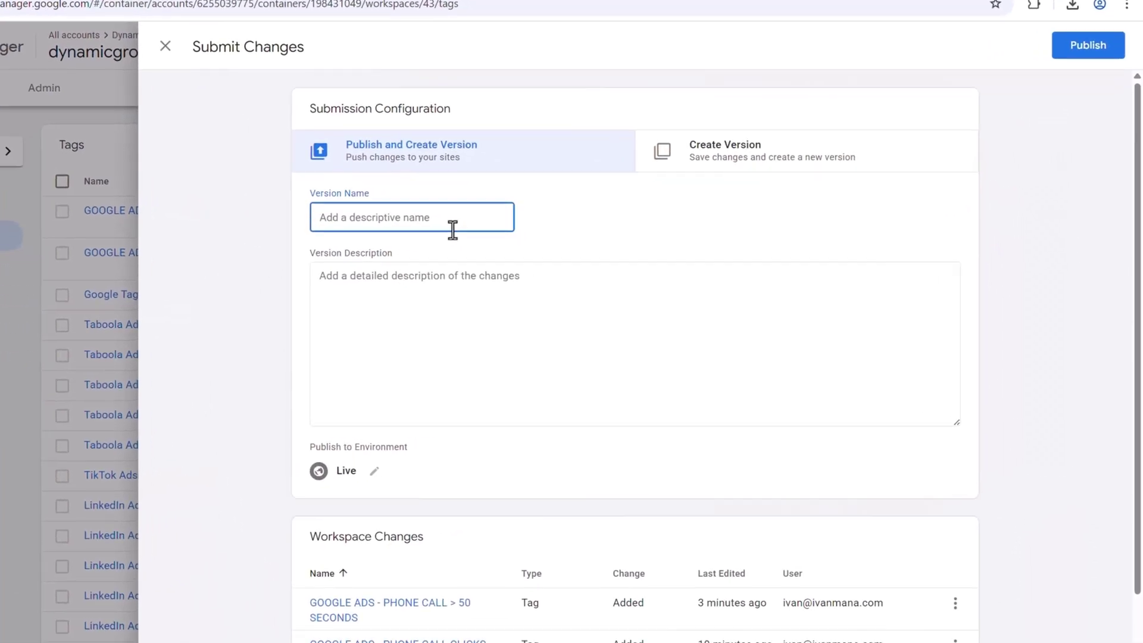
text(google ads CALL conver)
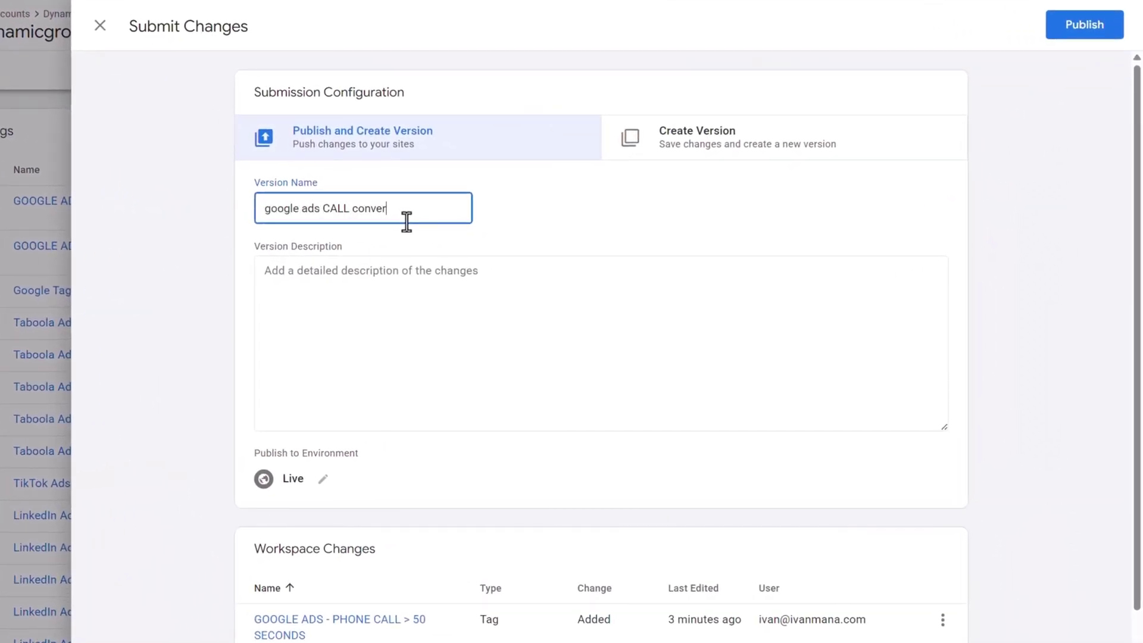
text(ing)
key(Tab)
text(-)
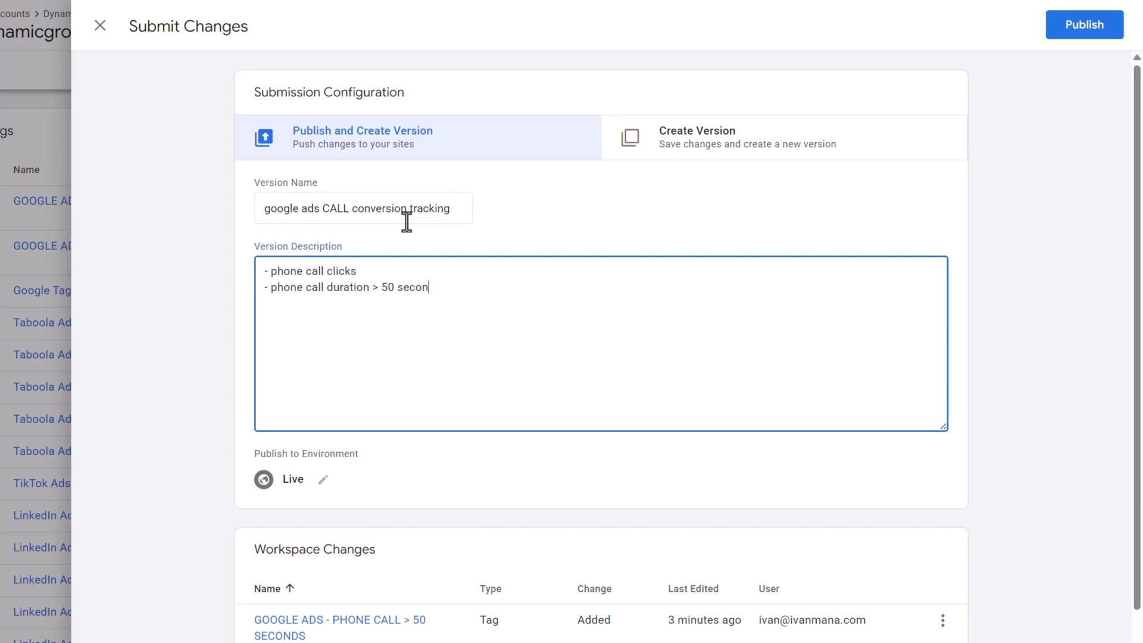
- Publish the version to the Live environment, close its summary and return to the container's workspace
click(1084, 25)
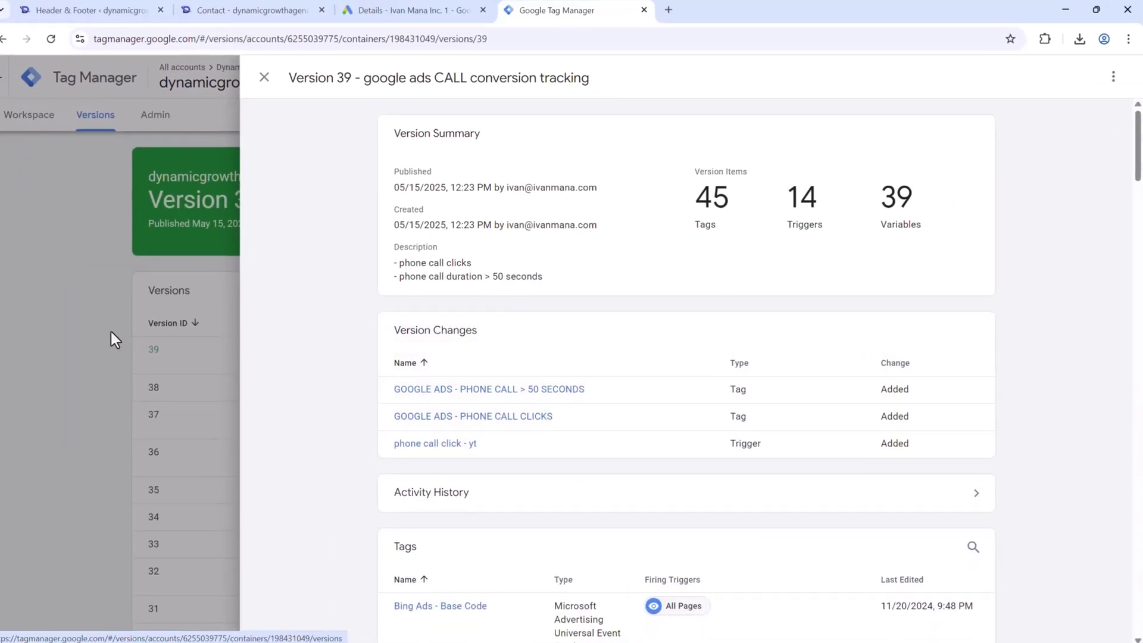
click(78, 331)
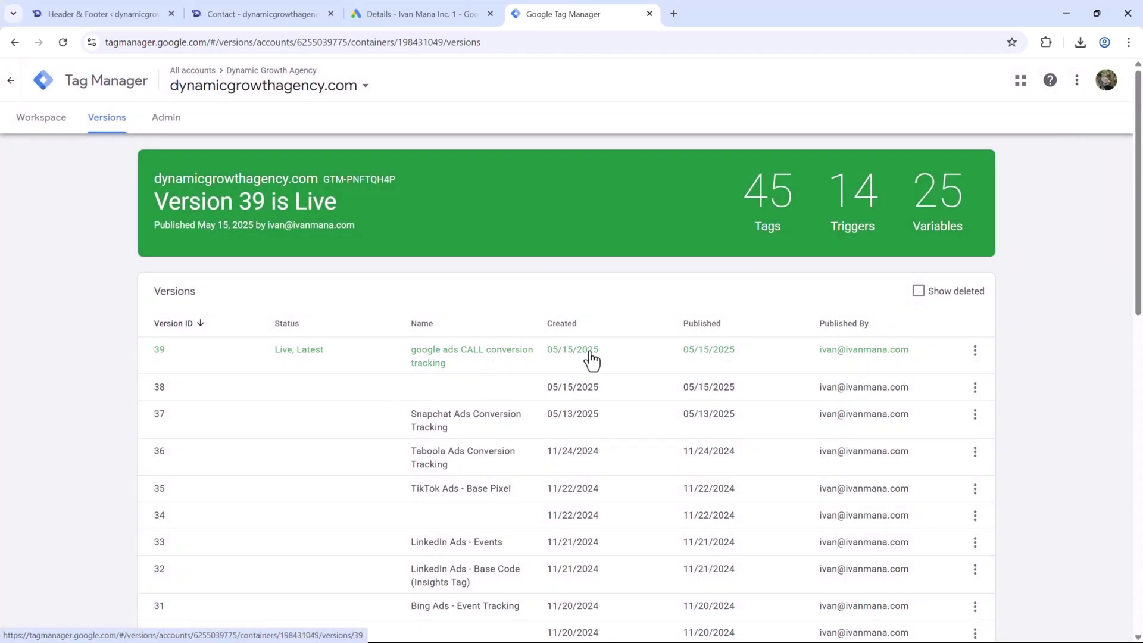
click(41, 124)
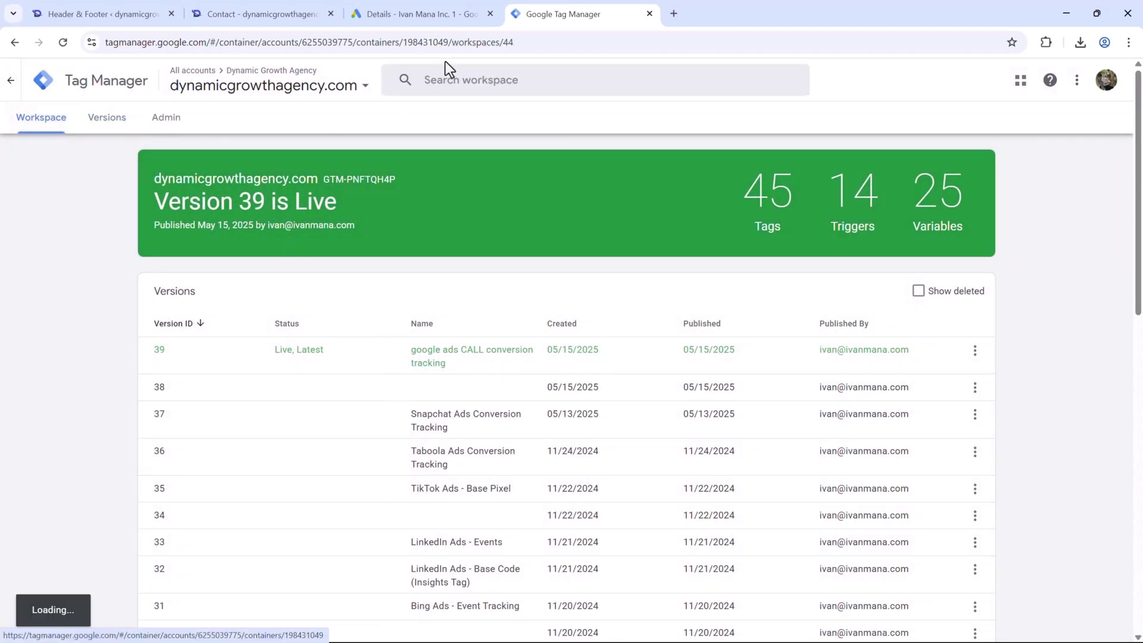
- Switch to Google Ads, leave the PHONE CALL DURATION > 50 SECONDS details and review both phone call conversion actions in the goals summary
click(453, 10)
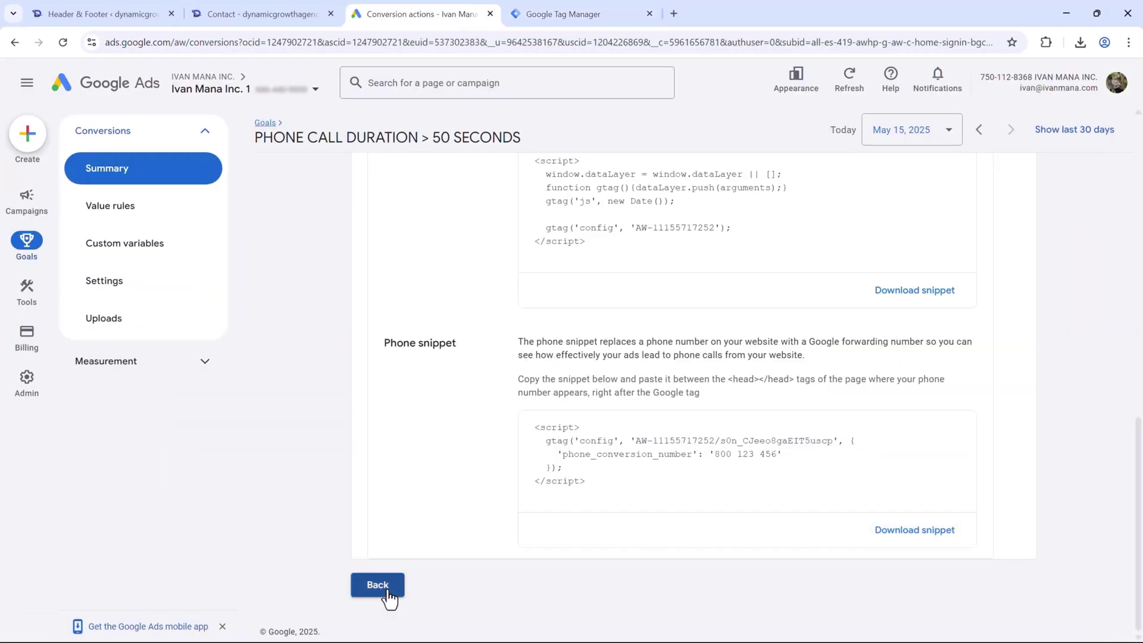
click(388, 591)
scroll(478, 394, down, 3)
scroll(480, 404, down, 5)
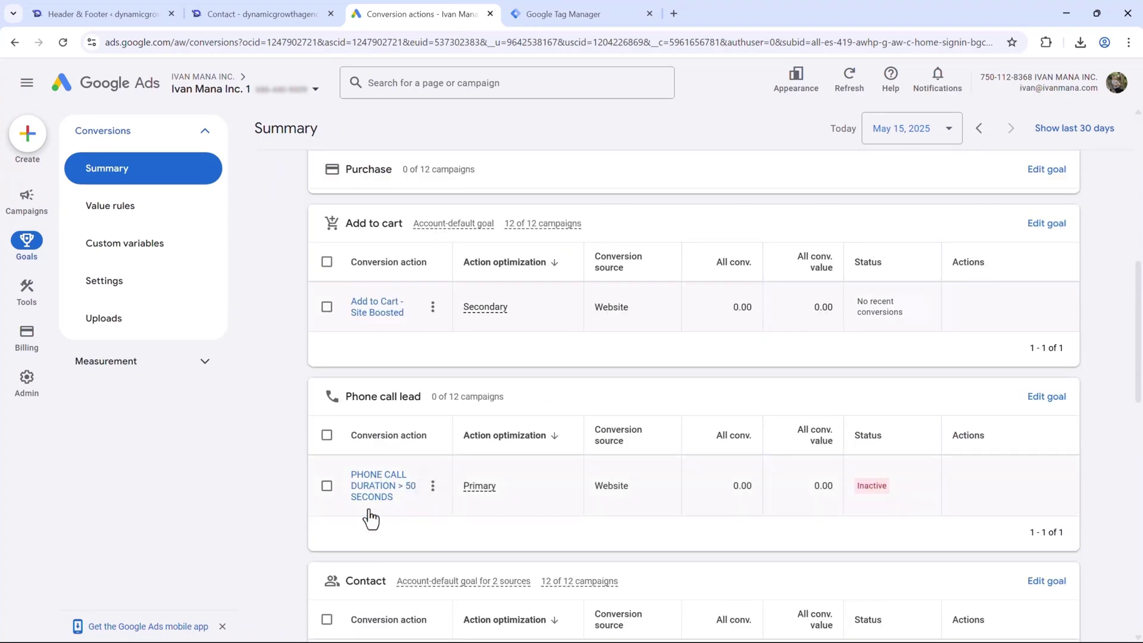
scroll(404, 512, down, 4)
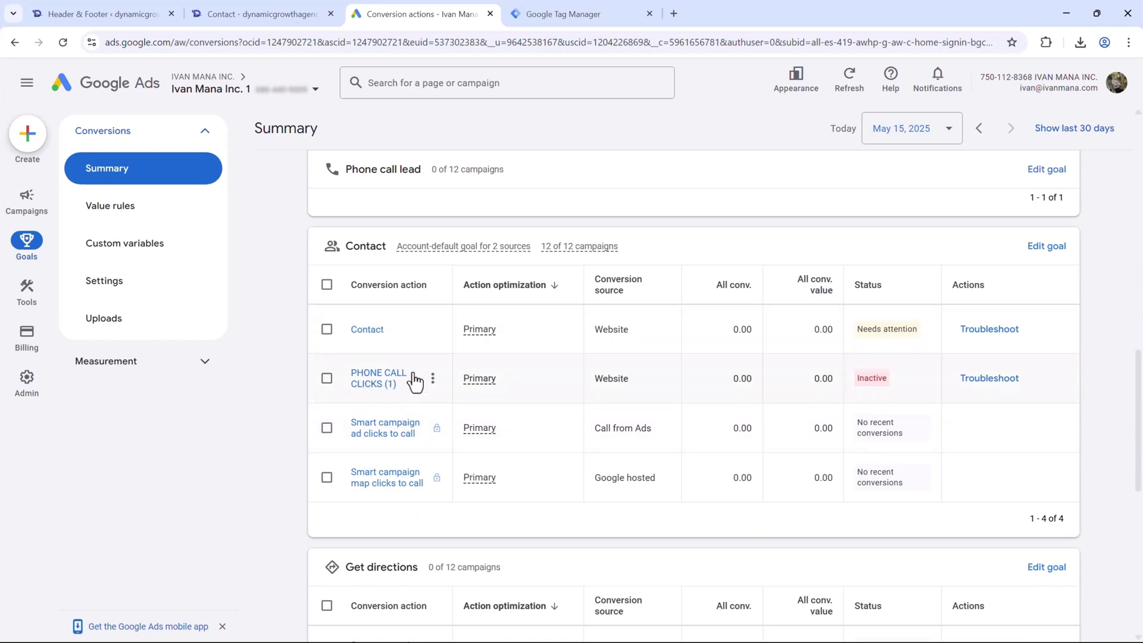
scroll(252, 388, up, 8)
scroll(252, 388, up, 4)
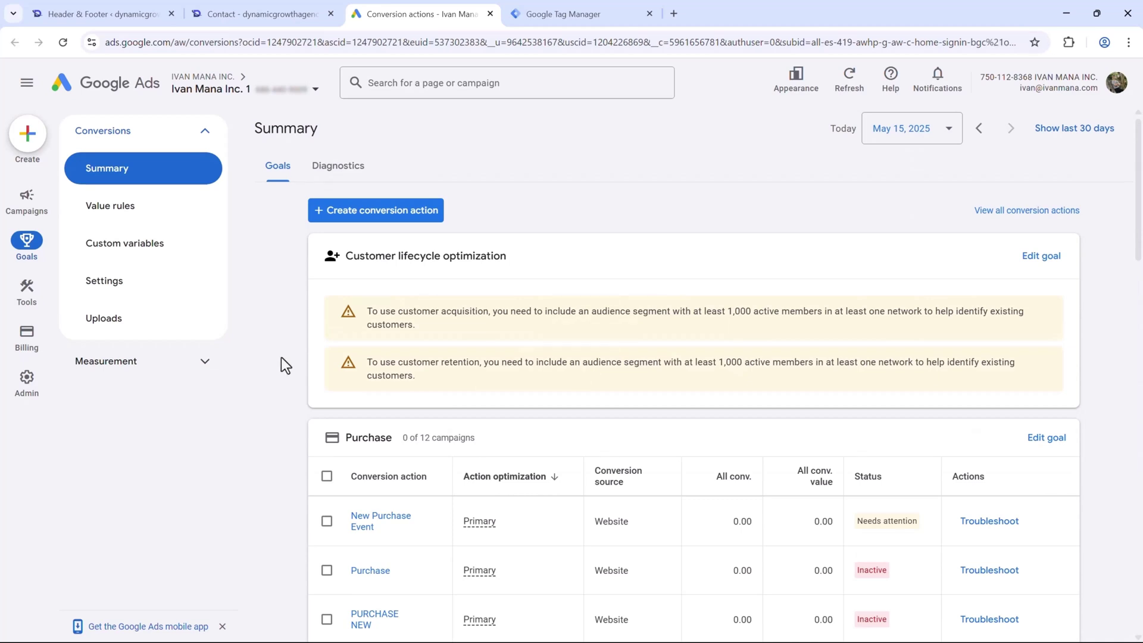
- Open ivanmana.com/marketing-blueprint in a new browser tab
click(669, 2)
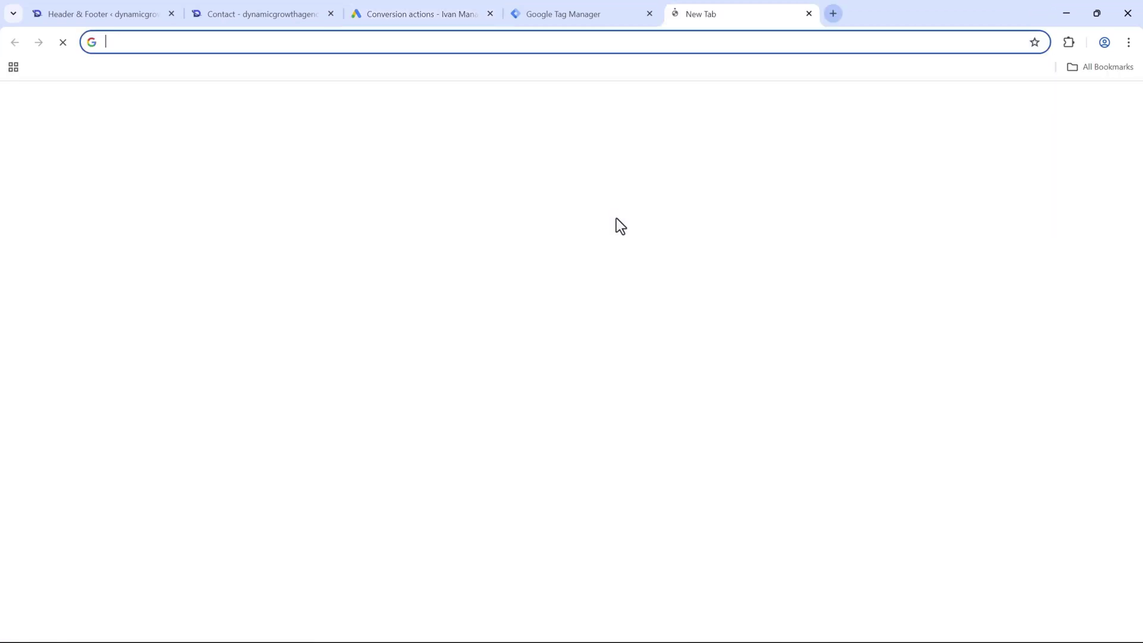
text(ivanmana.)
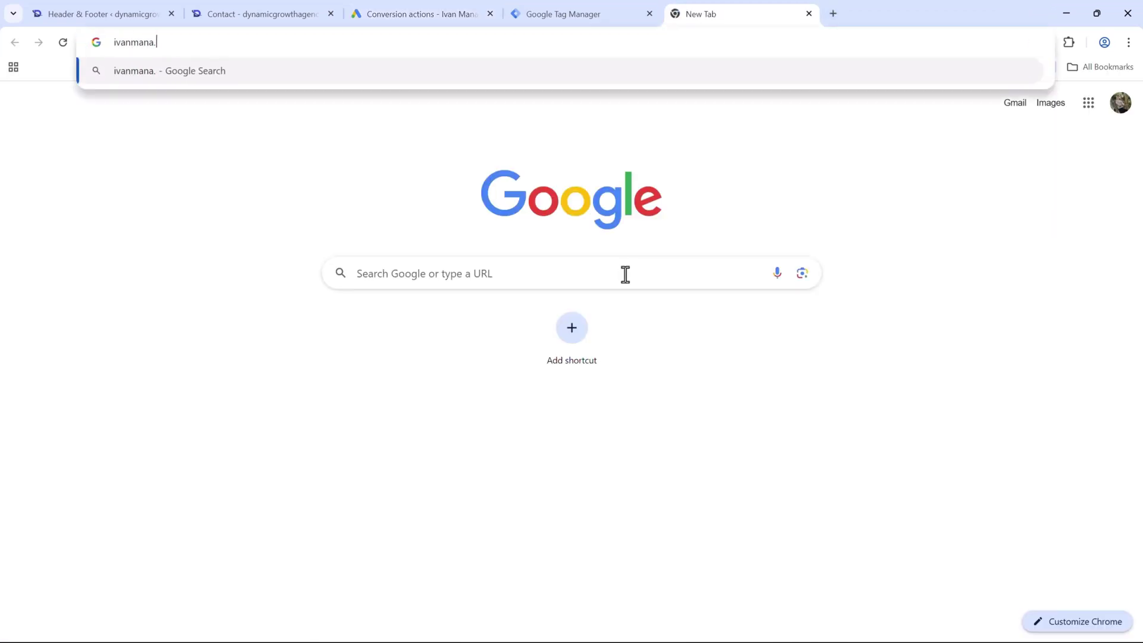
text(com/marketing-blueprint)
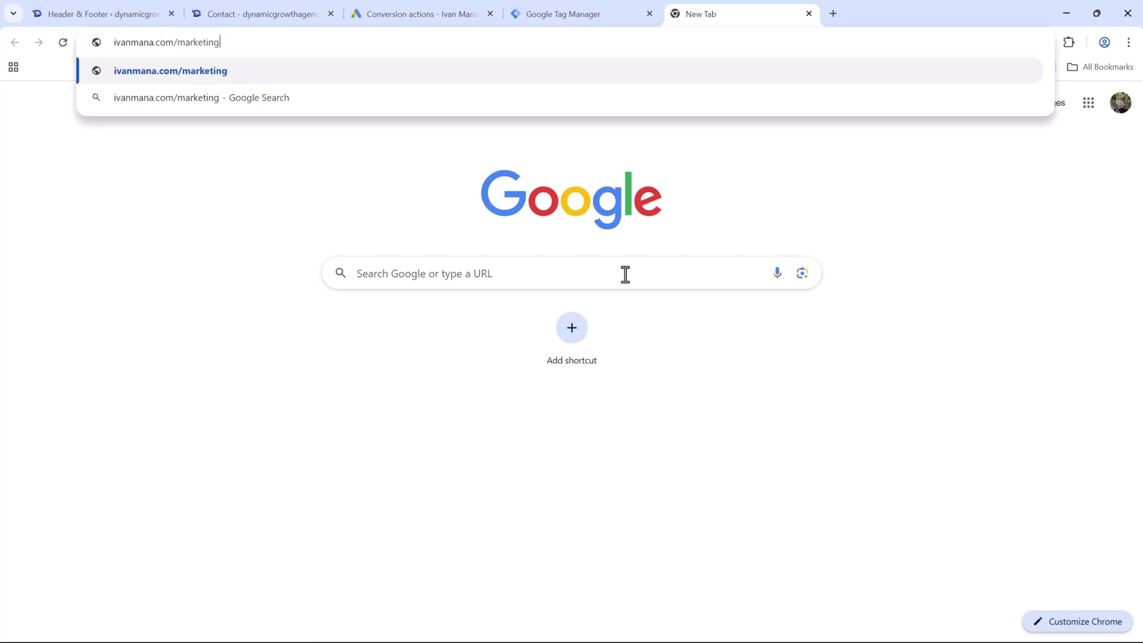
key(Return)
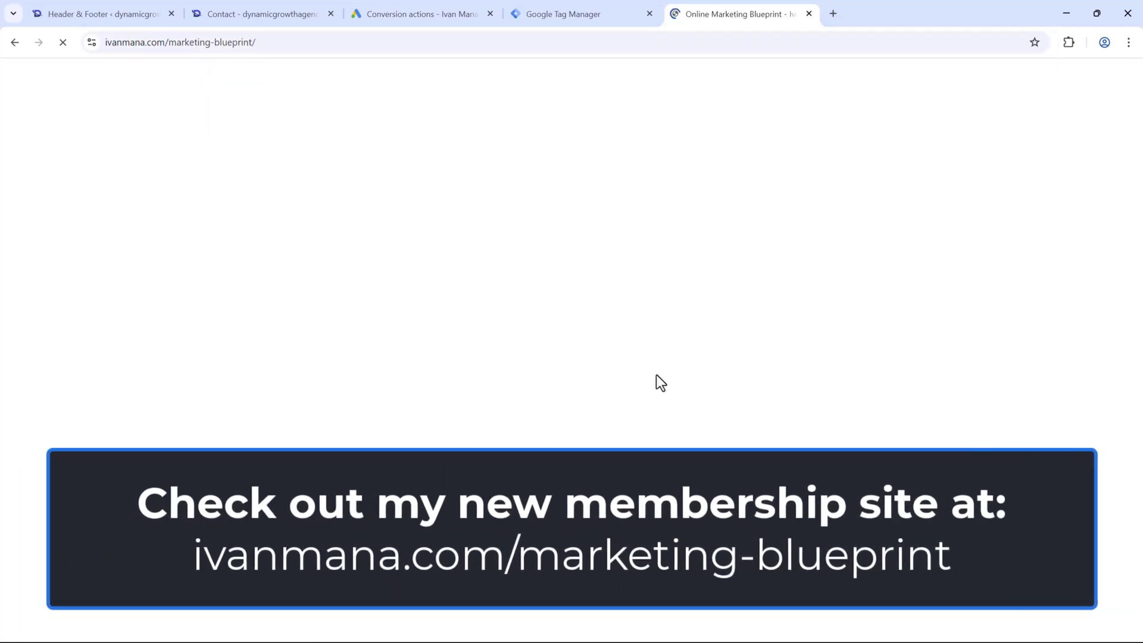
- Find the Tracking & Analytics Mastery course on the page and expand its Installation and Creating Events sections
scroll(573, 349, down, 4)
scroll(947, 286, down, 5)
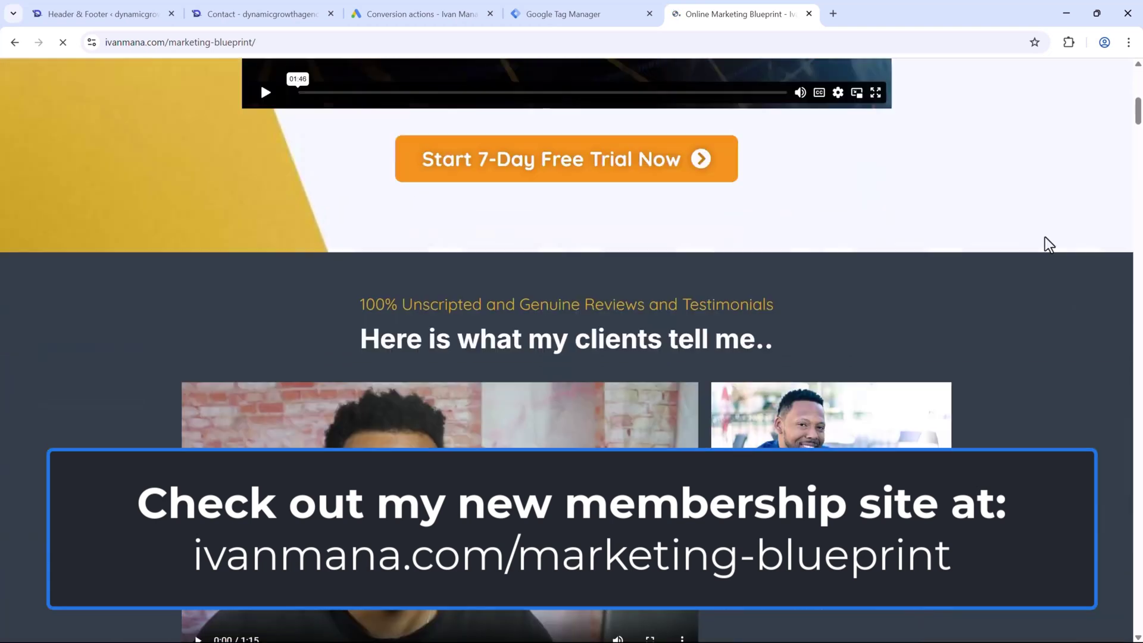
drag(1135, 128, 1122, 401)
scroll(494, 369, down, 7)
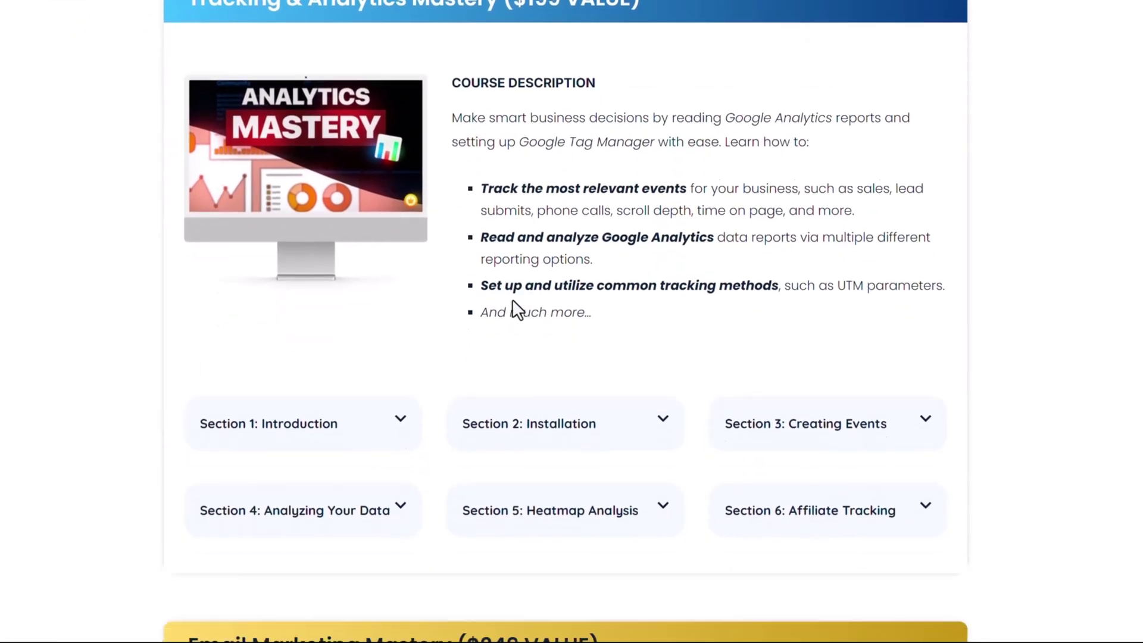
scroll(515, 309, down, 3)
click(524, 270)
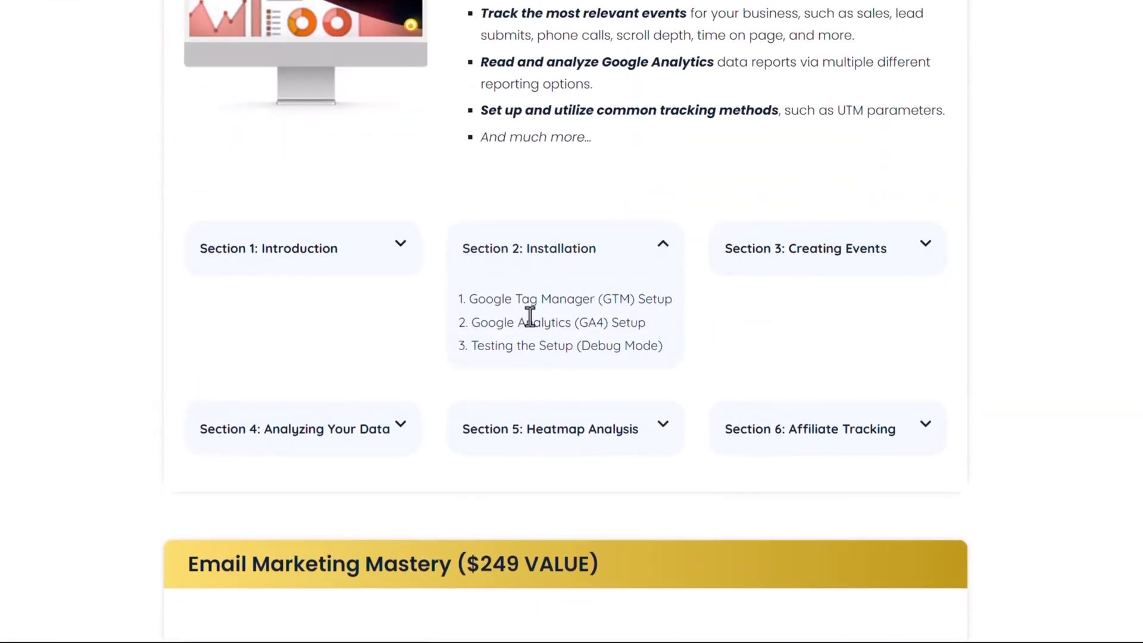
click(789, 276)
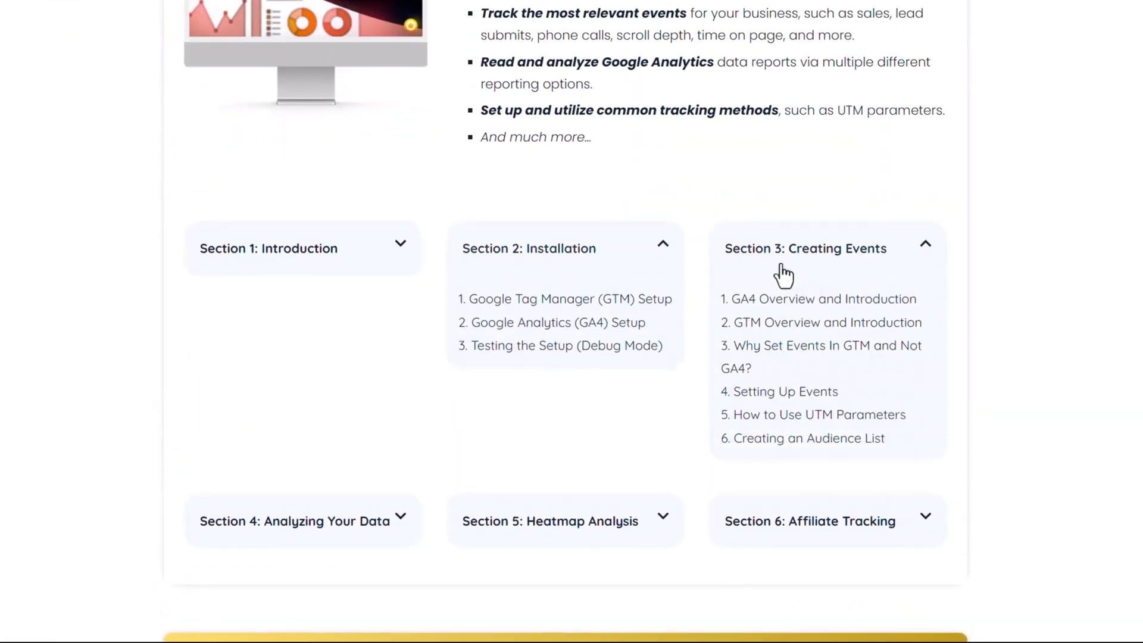
- Look through the Google Ads Mastery course and expand its Introduction, Setting Up and Conversion Tracking sections
scroll(553, 318, down, 15)
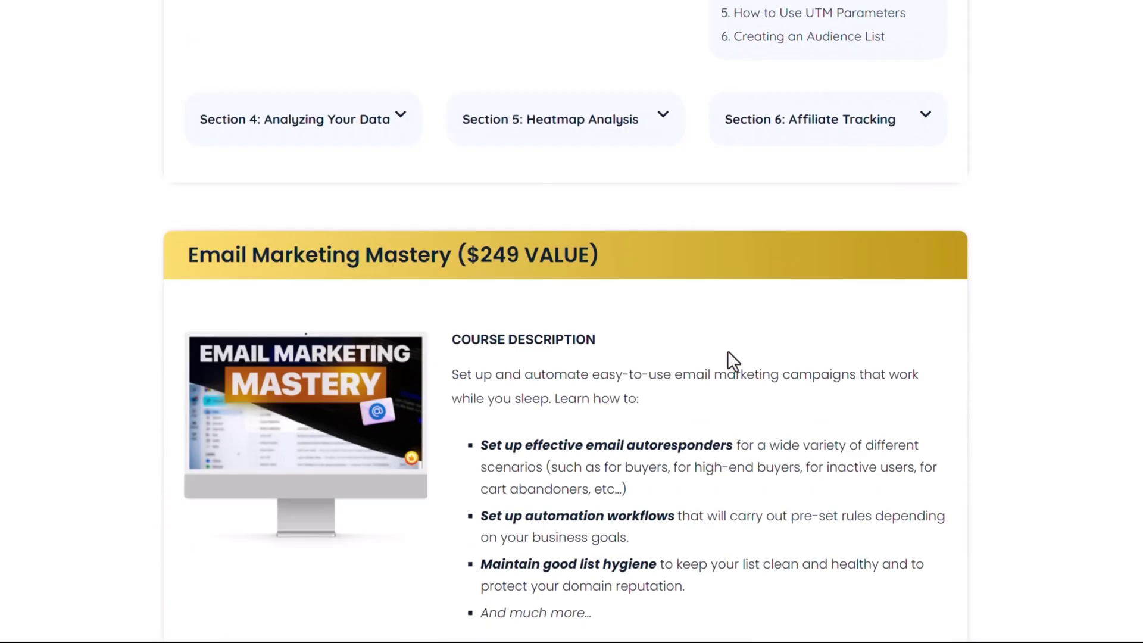
scroll(633, 365, down, 5)
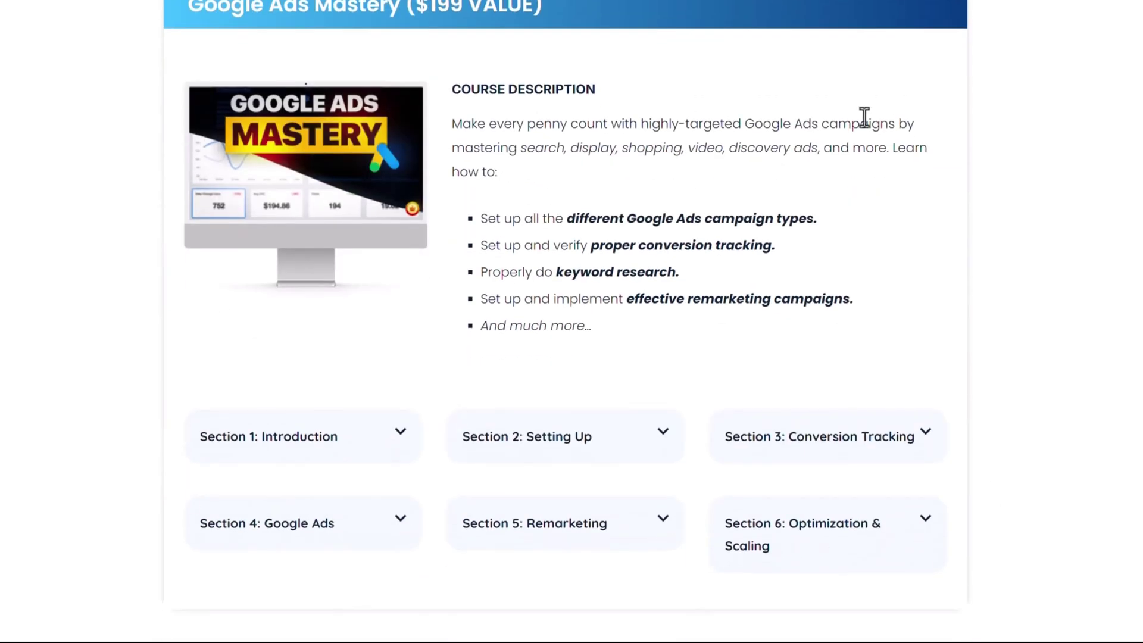
scroll(568, 398, down, 1)
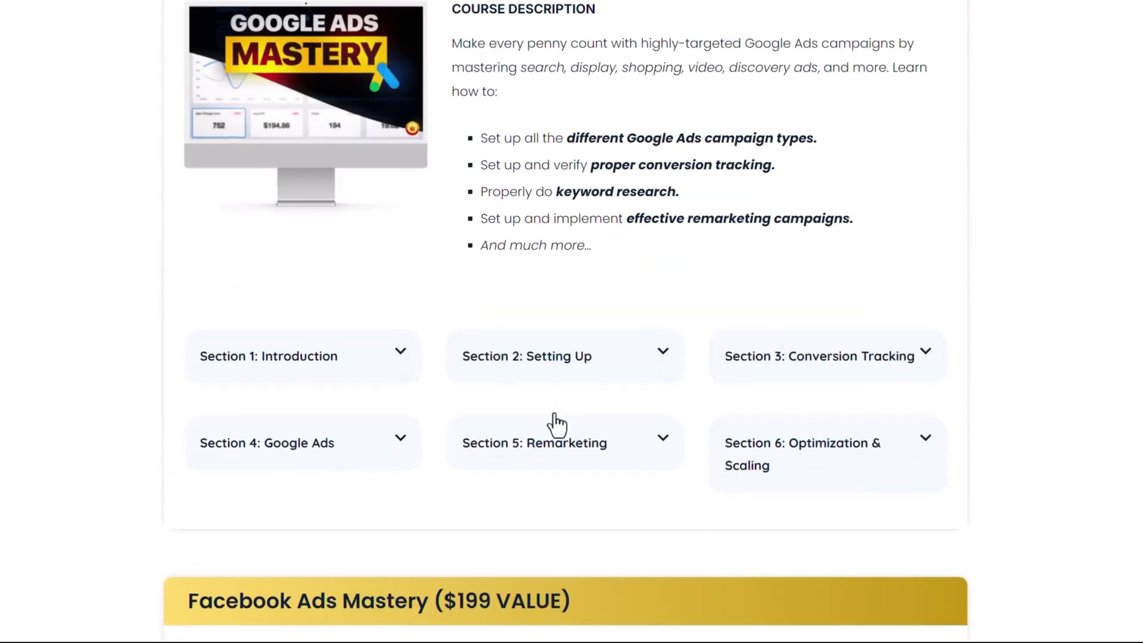
click(340, 377)
click(575, 381)
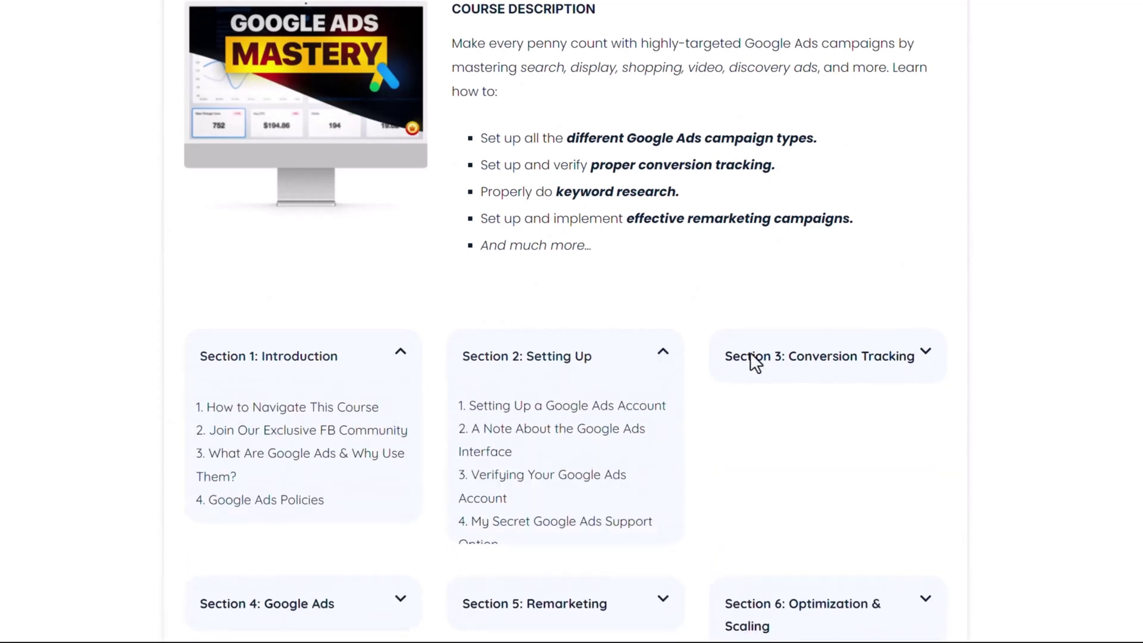
click(842, 363)
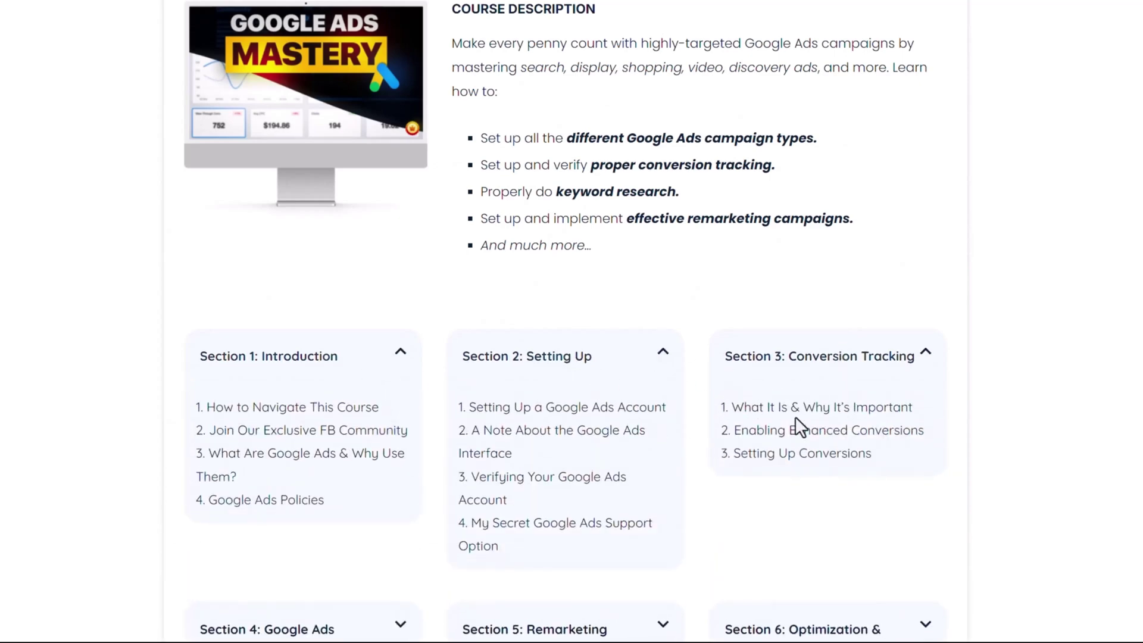
scroll(796, 421, down, 2)
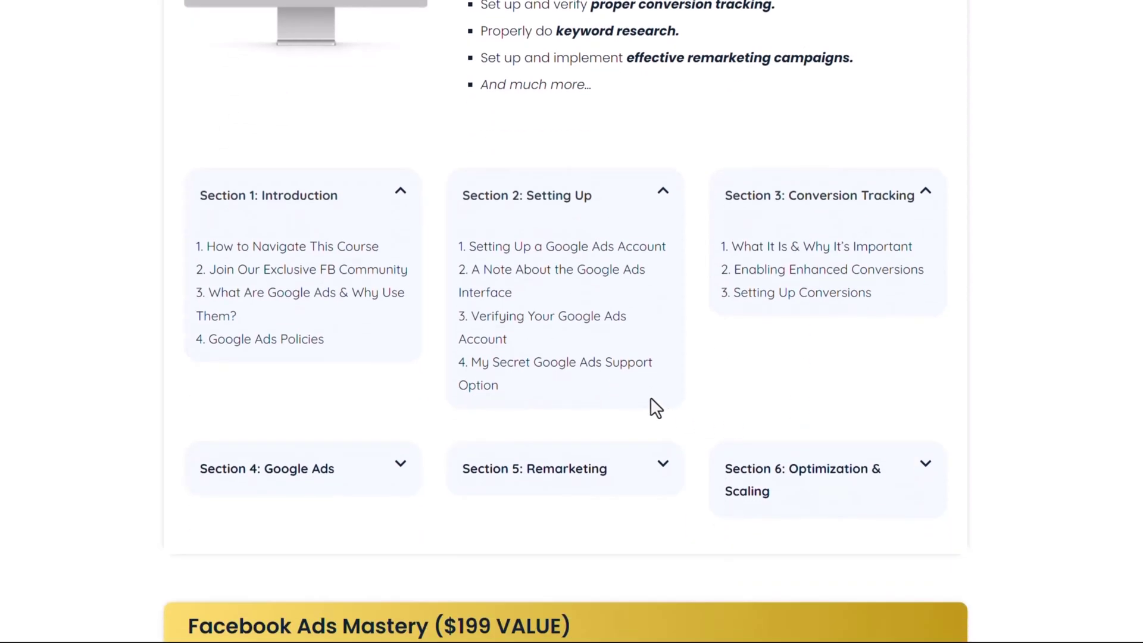
scroll(650, 398, up, 5)
scroll(650, 398, up, 2)
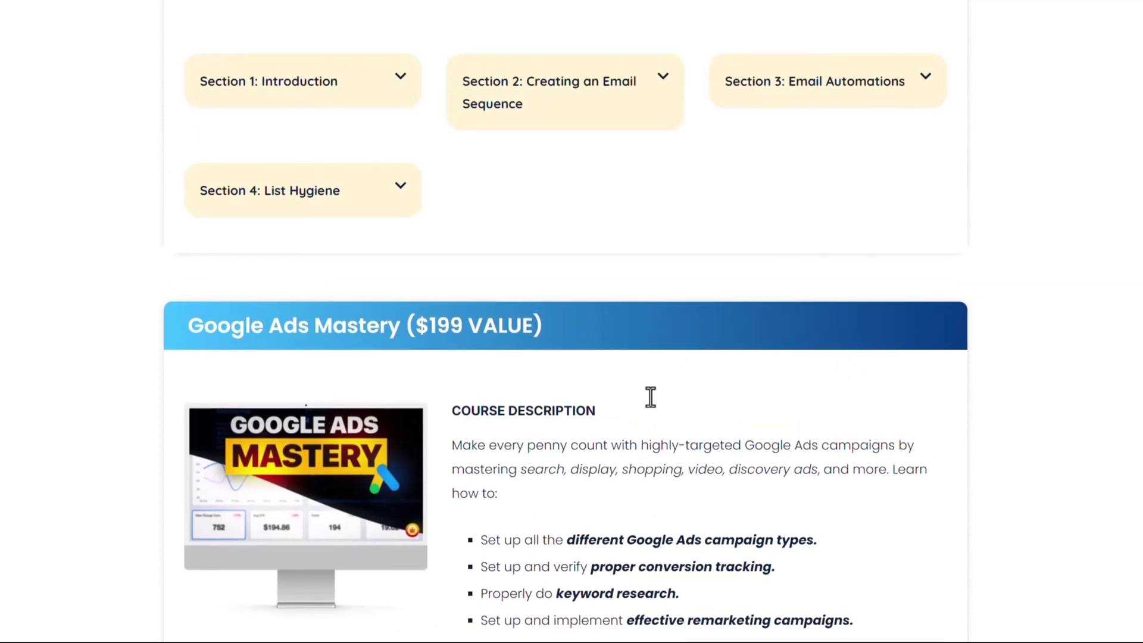
scroll(650, 397, up, 2)
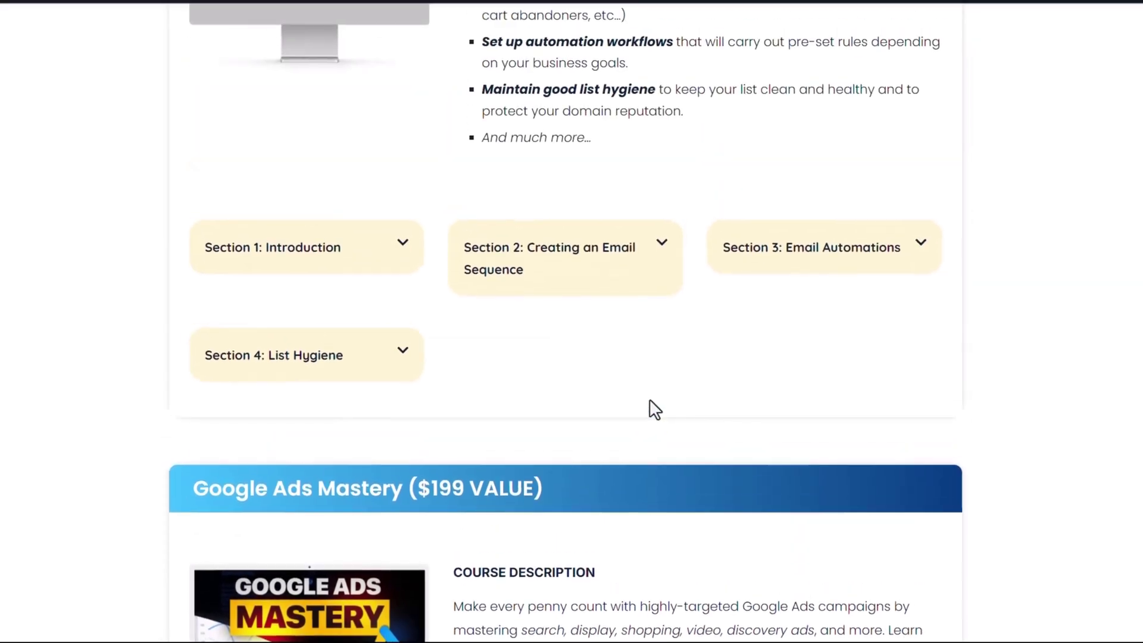